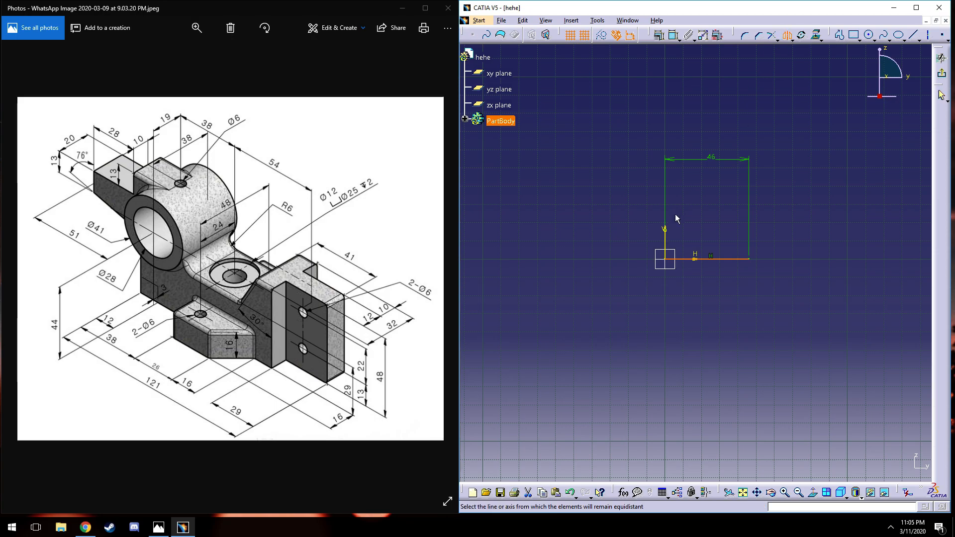
- Draw a vertical line up from the left end of the base line and set its length to 48 mm
left_click(917, 38)
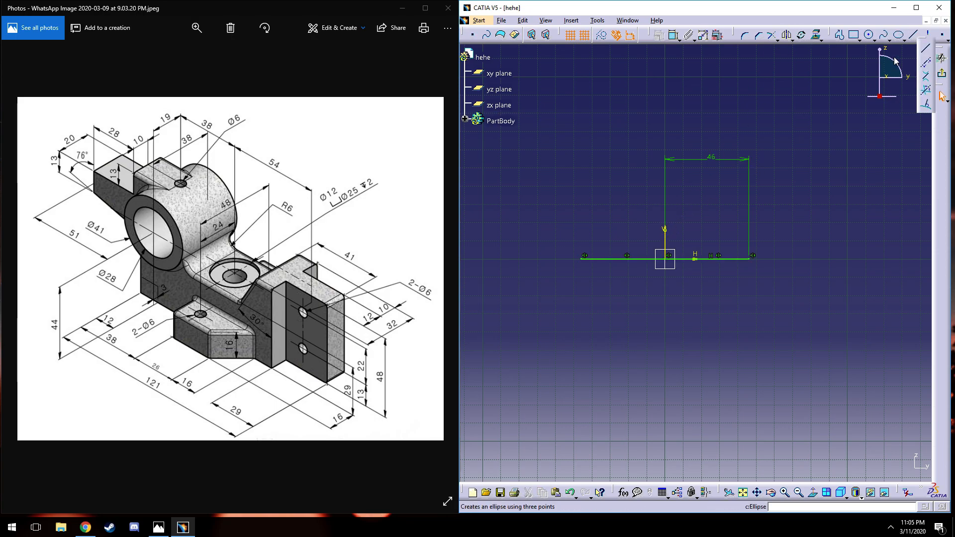
left_click(580, 258)
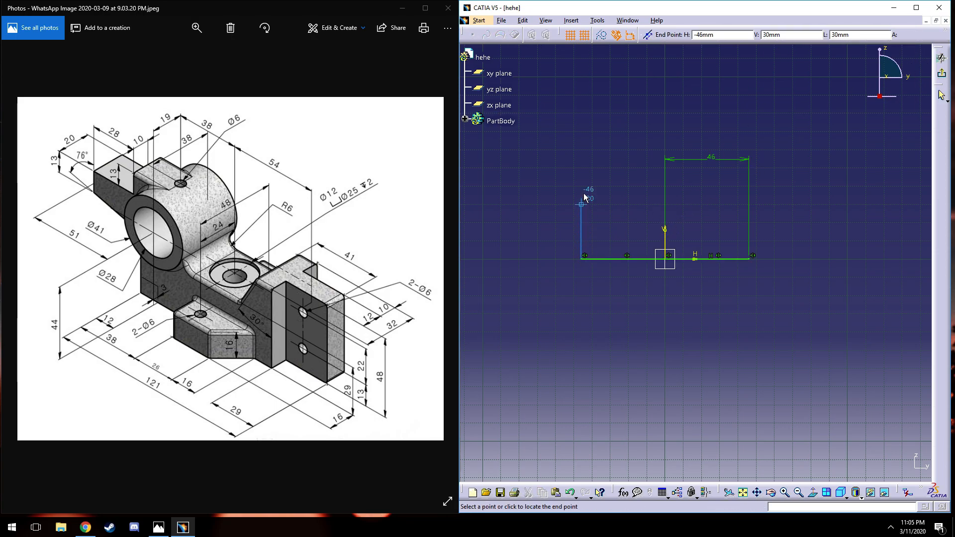
left_click(581, 187)
left_click(674, 35)
left_click(581, 224)
double_click(525, 240)
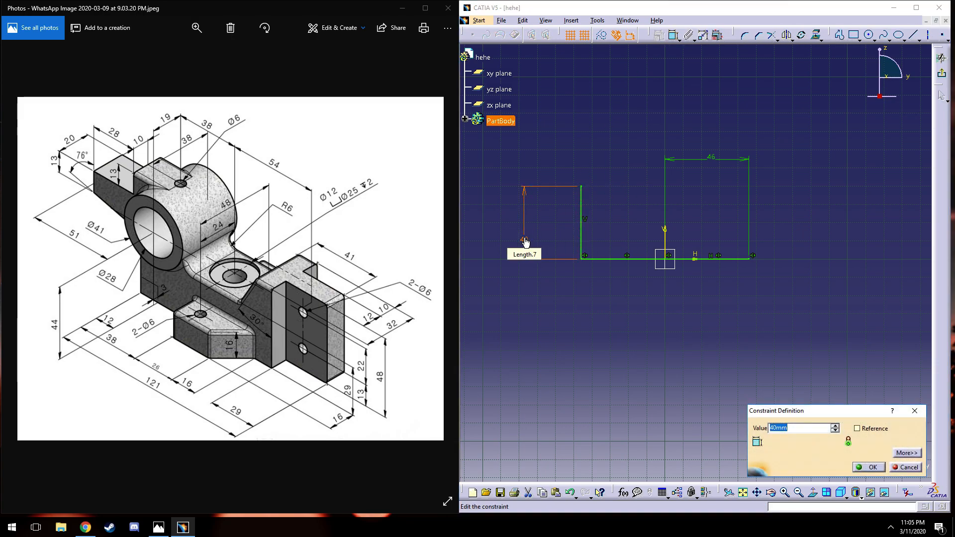
type("48")
key("Return")
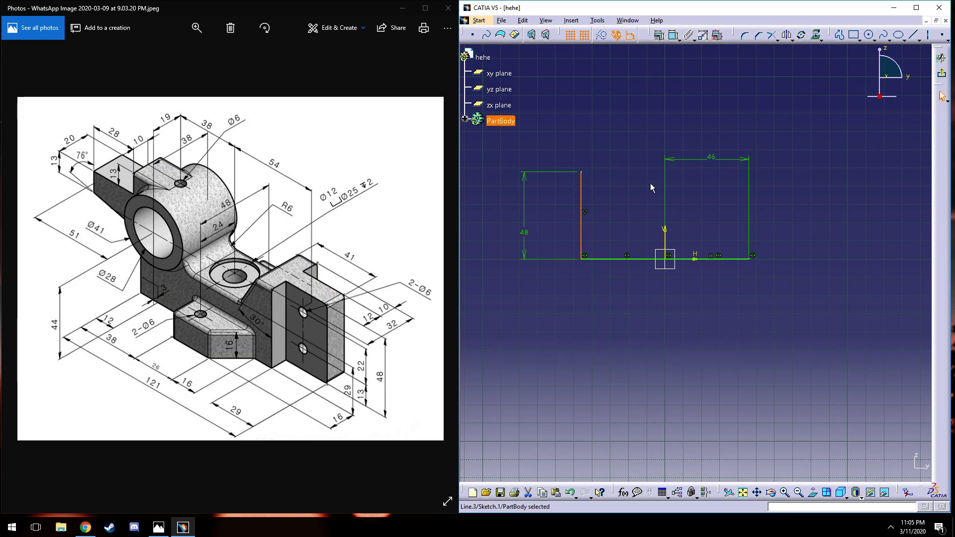
- Mirror the vertical line about the vertical axis and close the rectangle with a line across the upper ends
left_click(787, 35)
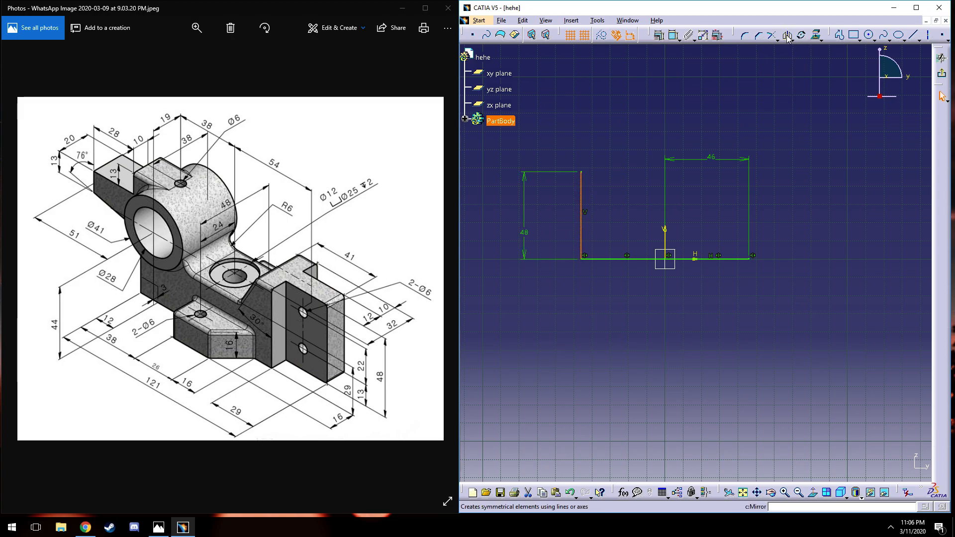
left_click(673, 221)
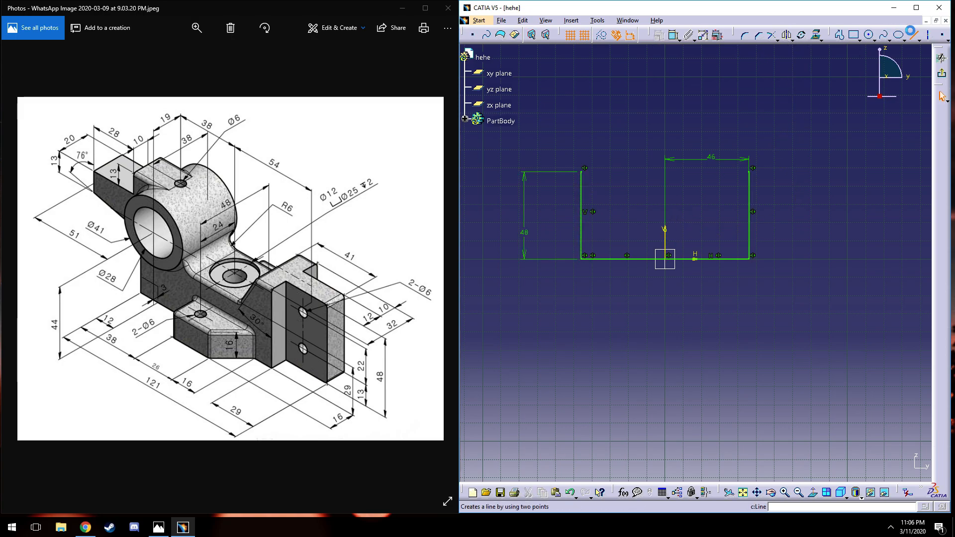
left_click(749, 172)
left_click(580, 172)
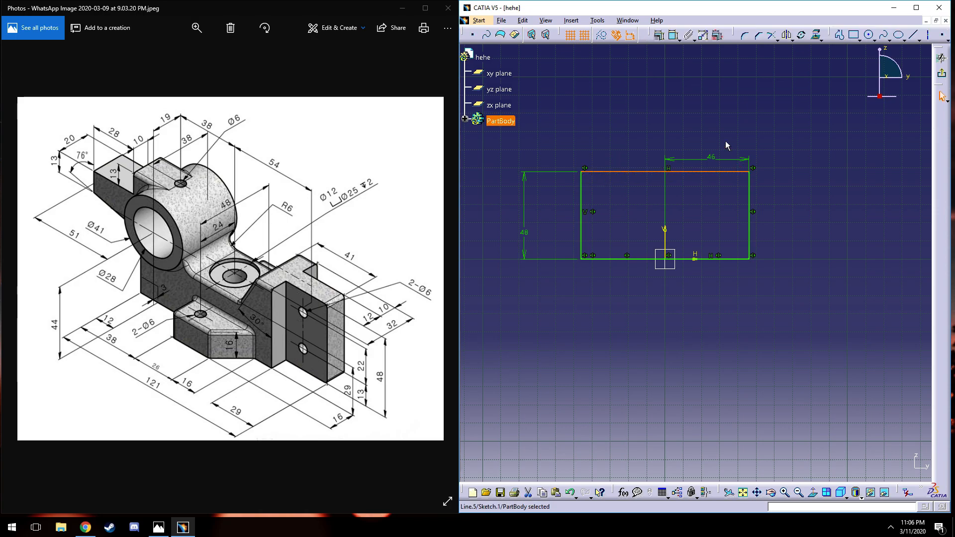
- Leave the sketch and pad the rectangle with mirrored extent
left_click(942, 77)
left_click(473, 35)
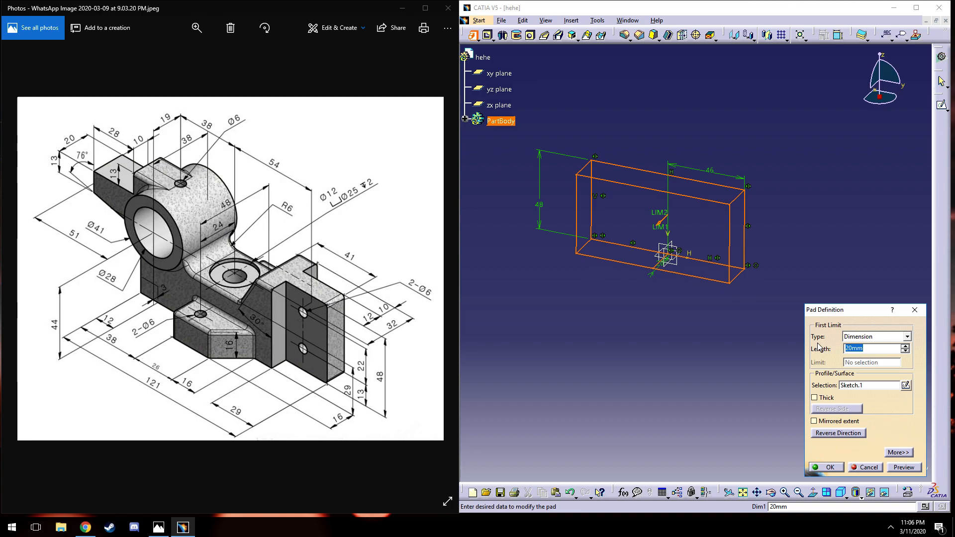
left_click(832, 421)
left_click(824, 467)
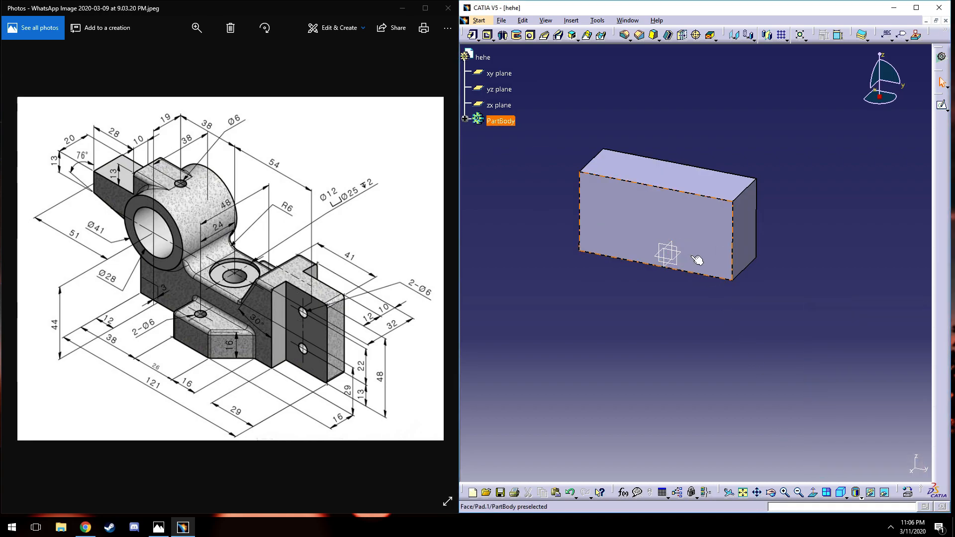
- Start a sketch on the yz plane and draw a vertical line to the right of the block
left_click(941, 105)
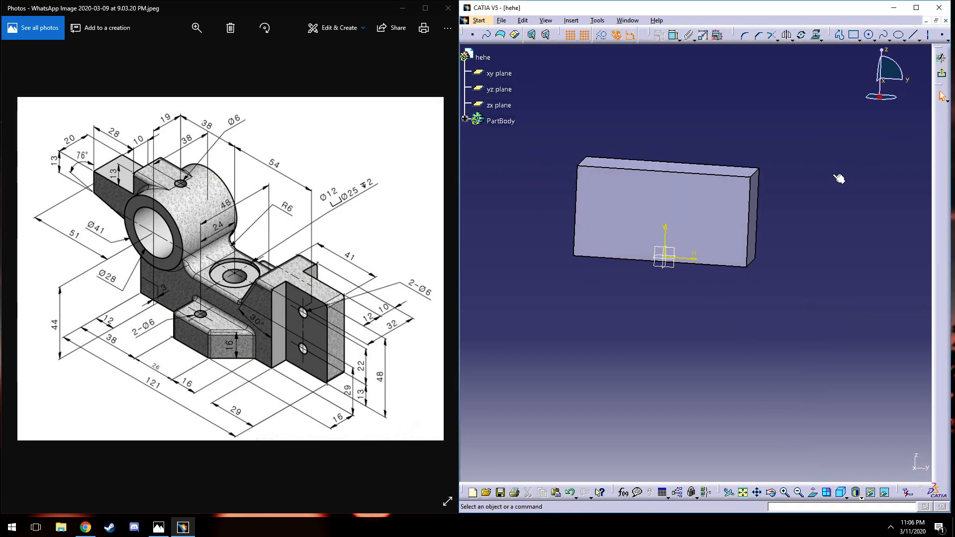
left_click(916, 36)
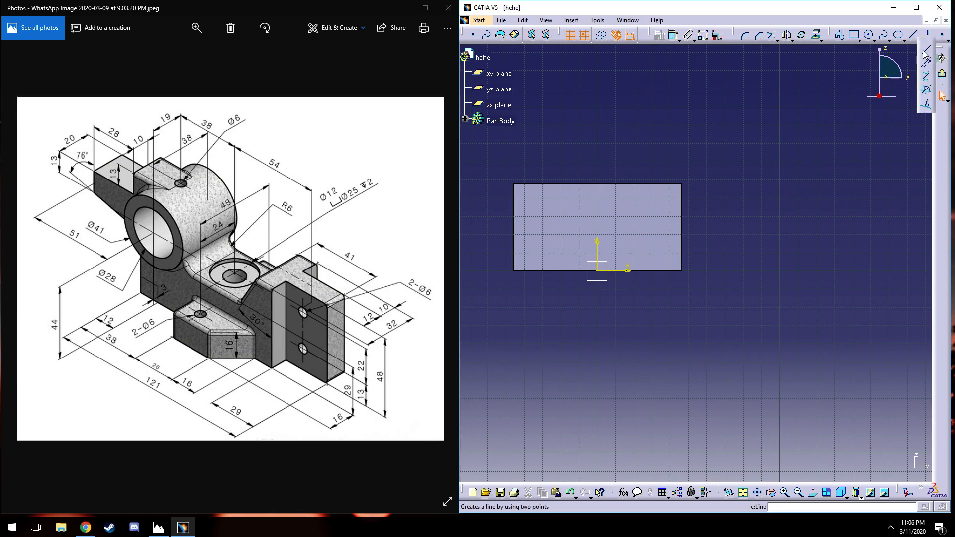
left_click(928, 51)
left_click(761, 271)
left_click(761, 198)
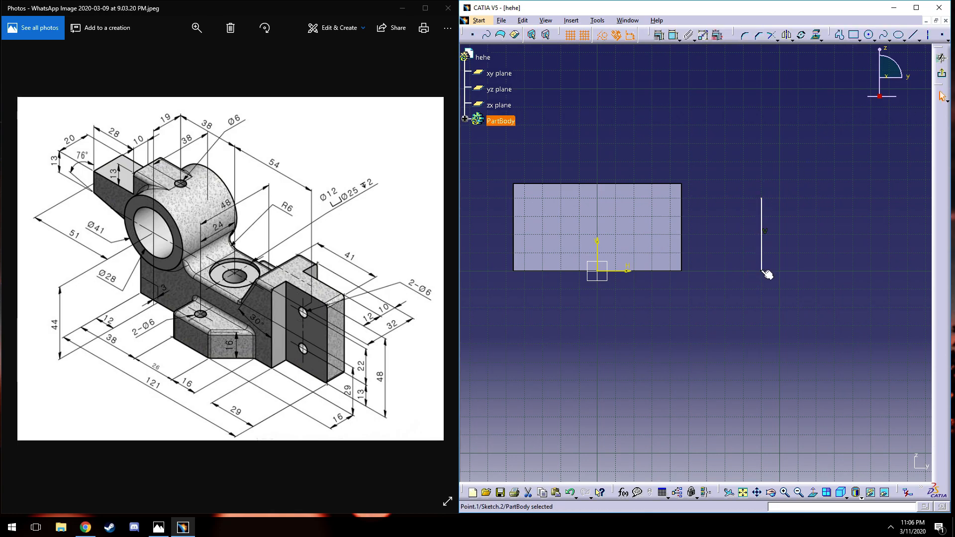
- Make the line's lower and upper ends coincident with the corners of the block's right edge
left_click(677, 36)
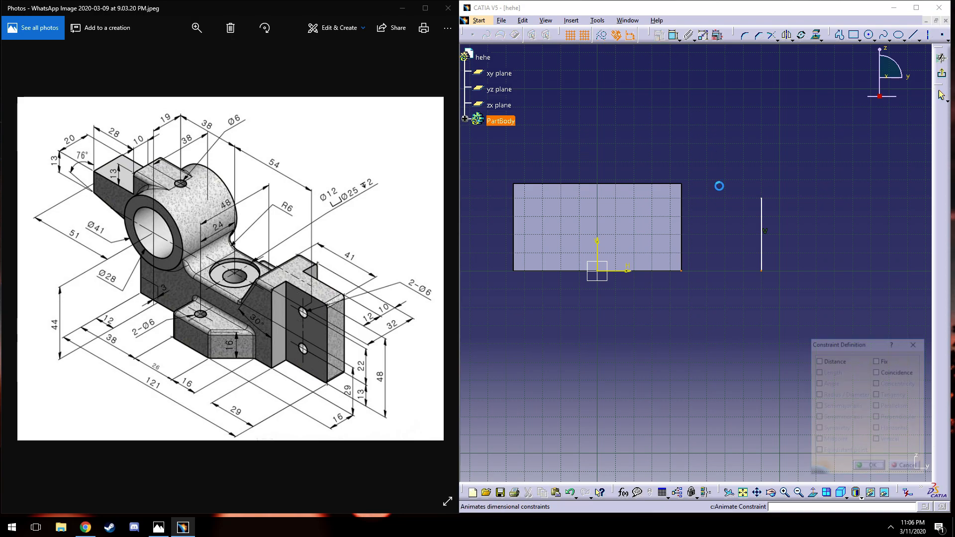
left_click(875, 371)
left_click(861, 466)
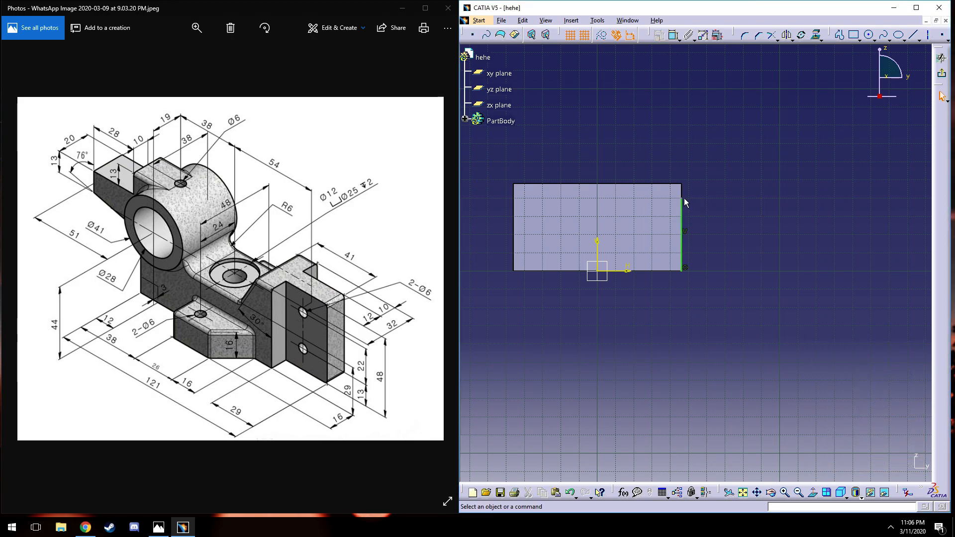
left_click(662, 37)
left_click(865, 467)
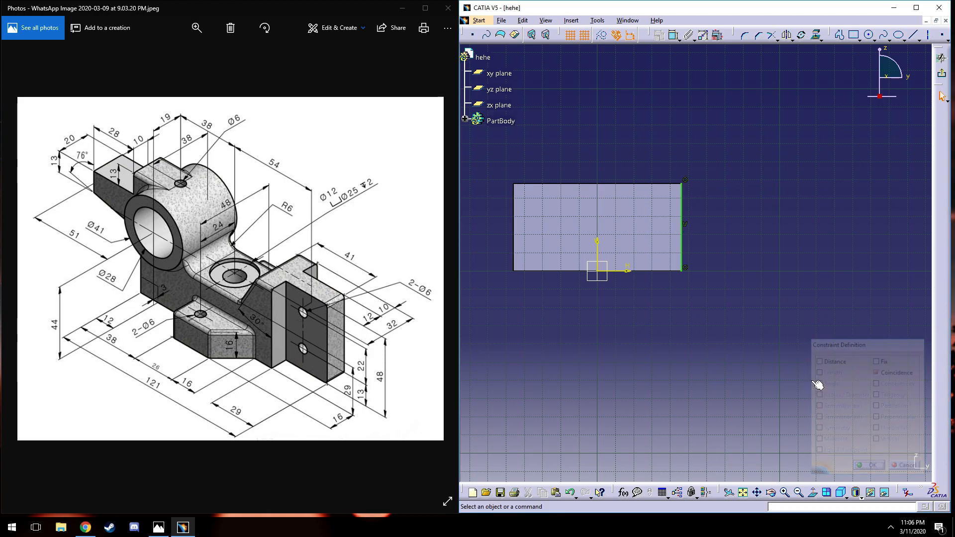
- Draw a horizontal line outward from the block's lower right corner and set its length to 29 mm
left_click(914, 35)
left_click(681, 271)
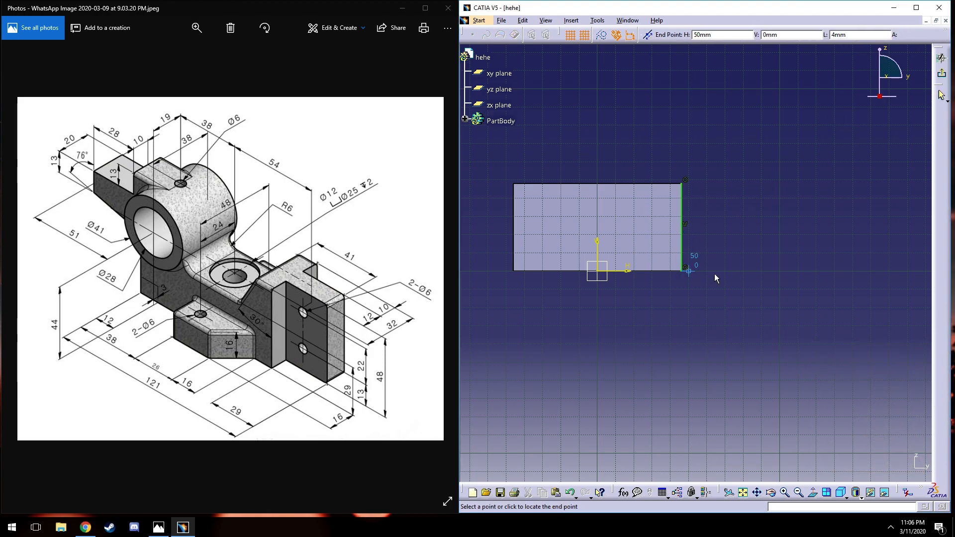
left_click(725, 270)
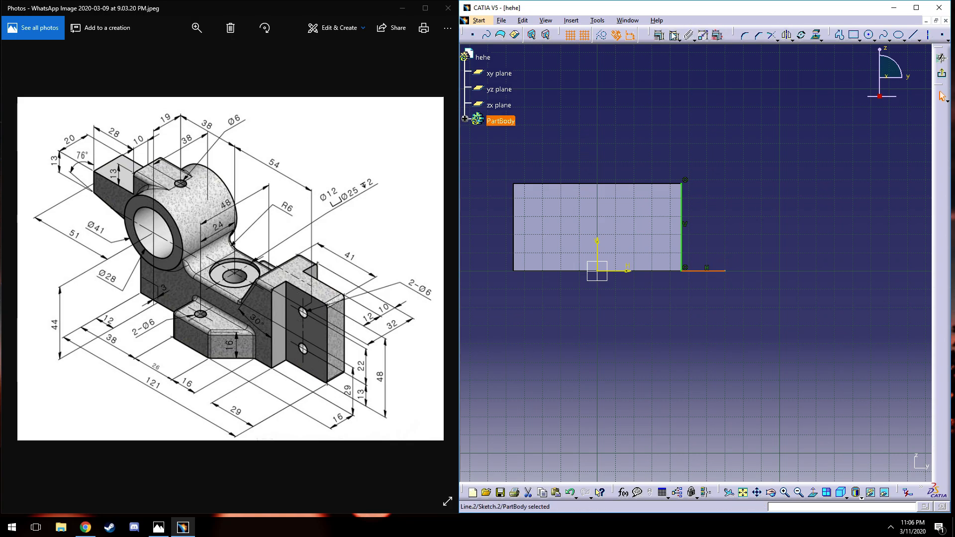
left_click(700, 309)
double_click(700, 309)
type("2")
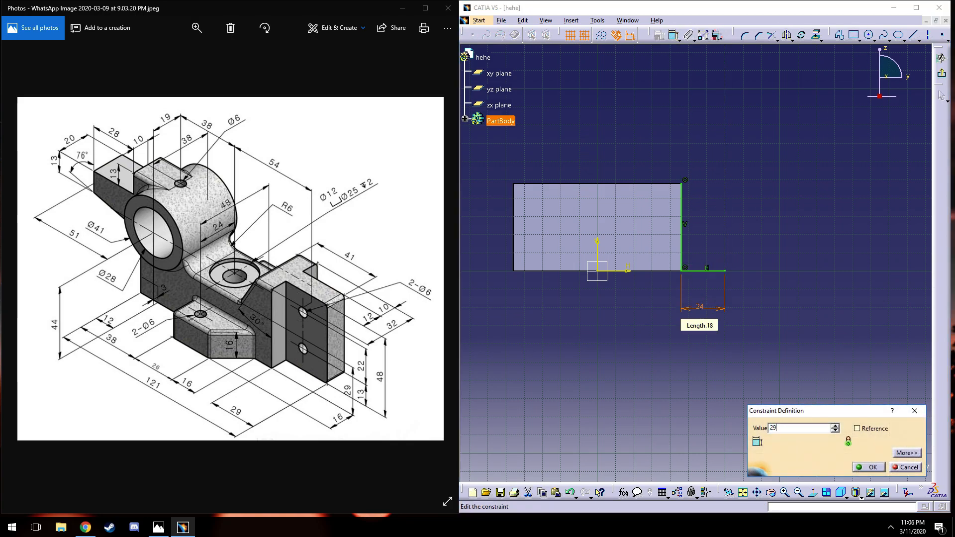
type("9")
key("Return")
- Close the side rectangle with a vertical line at its outer end and a horizontal line back to the block's upper corner
left_click(912, 34)
left_click(736, 268)
left_click(734, 184)
left_click(734, 184)
left_click(682, 184)
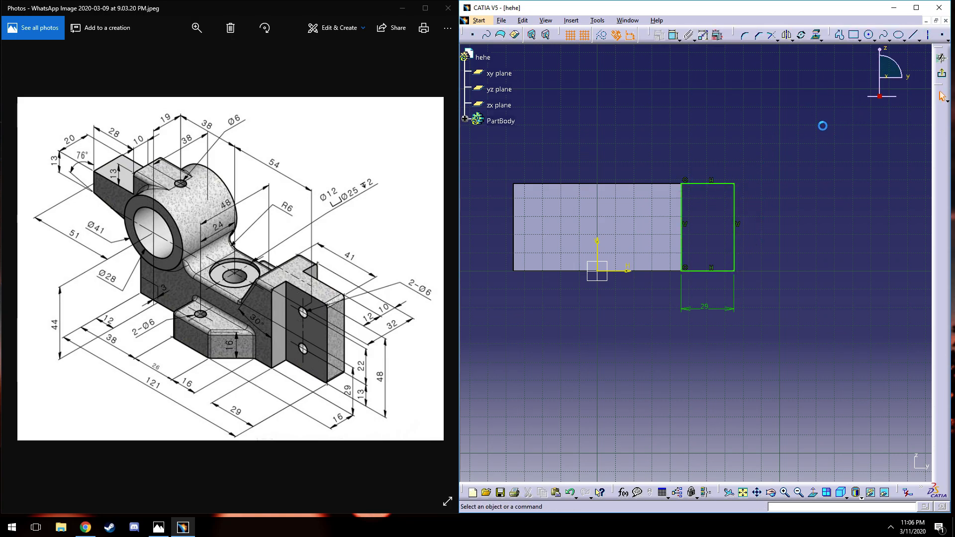
- Leave the sketch and pad the side rectangle 6 mm with mirrored extent
left_click(943, 74)
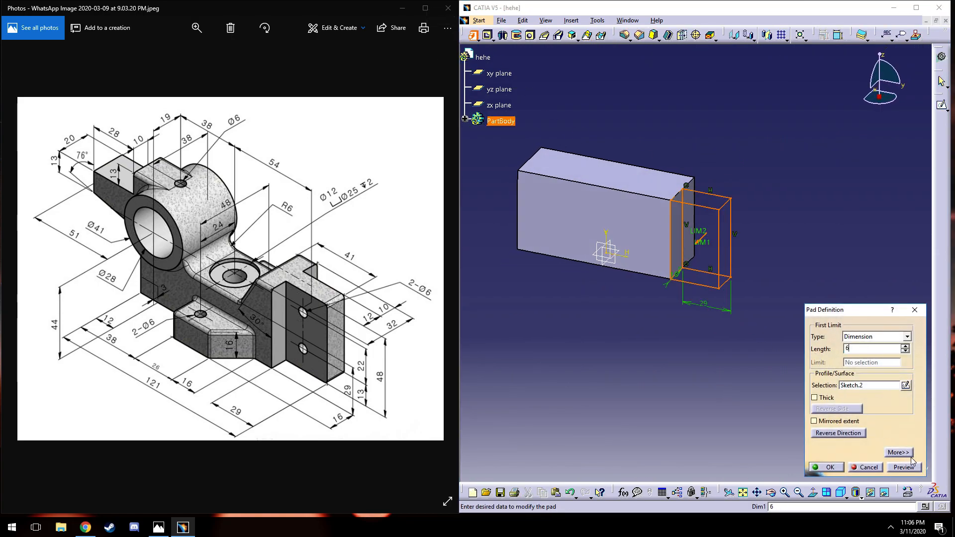
left_click(838, 421)
left_click(829, 467)
- Start a sketch on the xy plane and draw a vertical line about 20 mm long to the right of the block
middle_click_drag(651, 343, 637, 254)
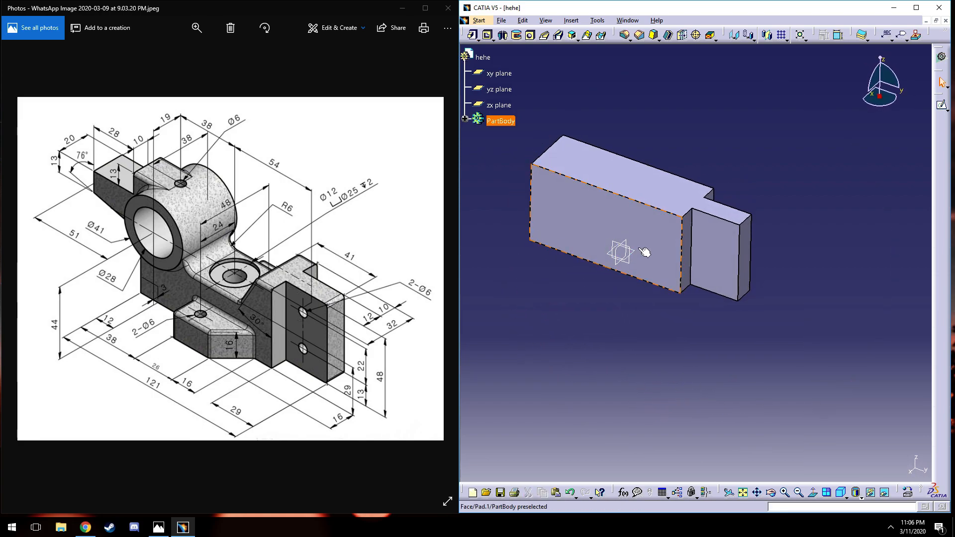
left_click(636, 252)
mouse_move(577, 268)
middle_mouse_down()
mouse_move(603, 252)
mouse_move(613, 226)
middle_mouse_up()
left_click(941, 105)
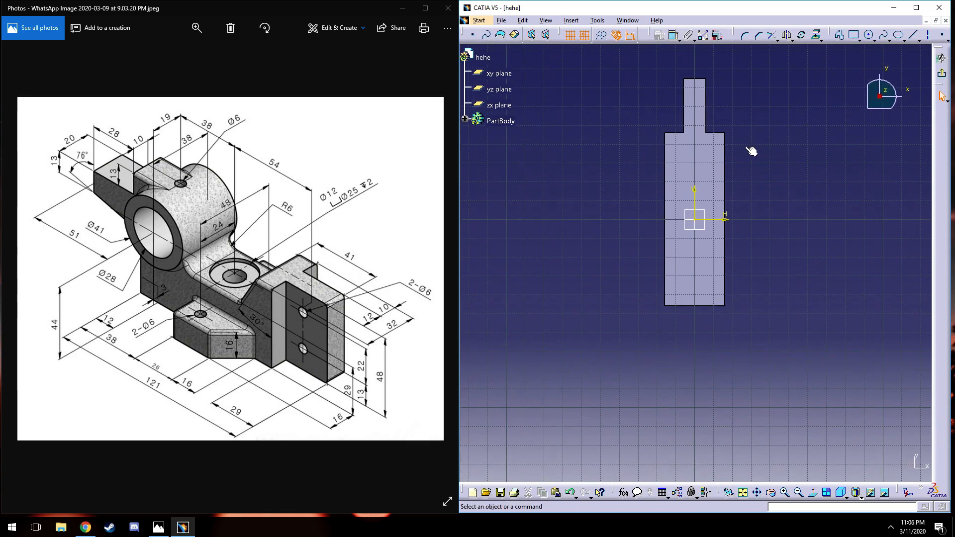
left_click(913, 35)
left_click(777, 222)
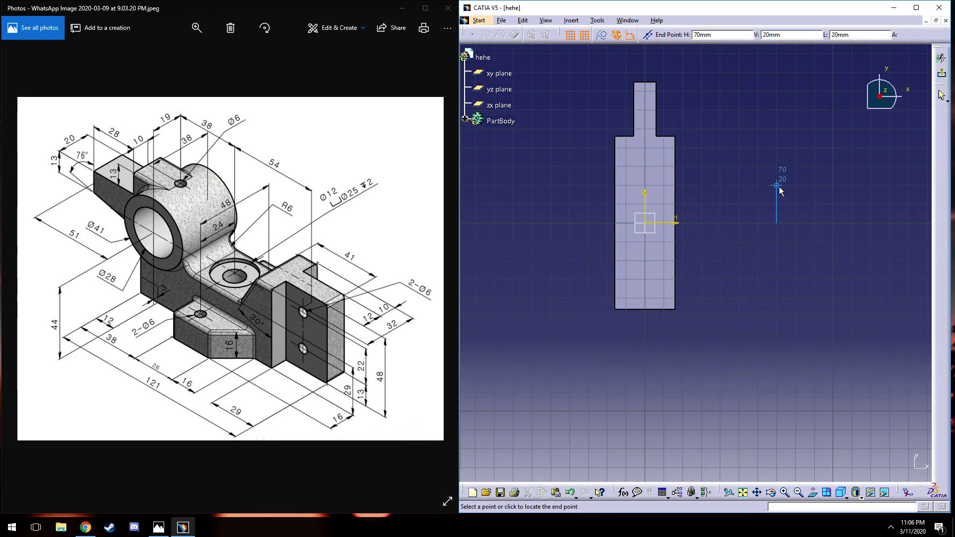
left_click(776, 185)
- Dimension the new vertical line and set its length to 26+16 mm
left_click(673, 34)
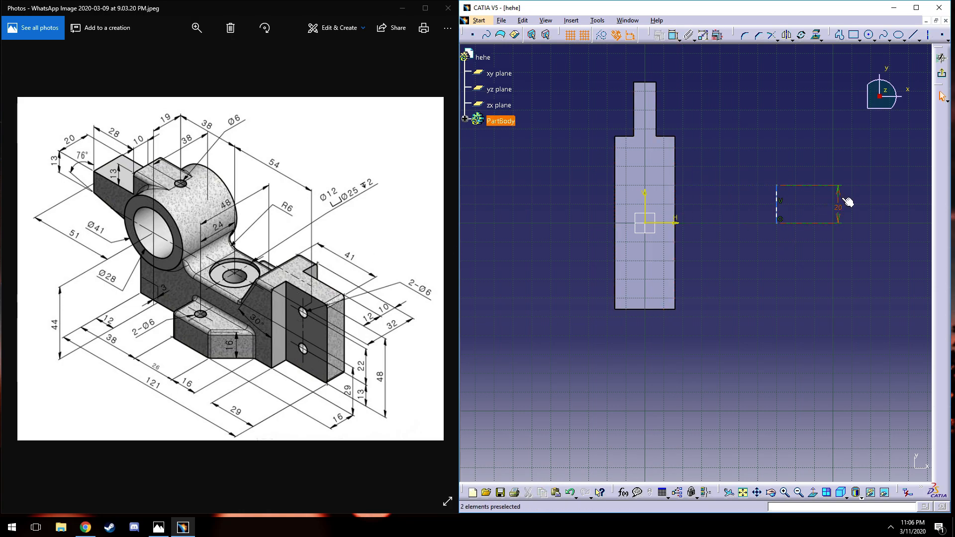
double_click(841, 212)
type("26+16")
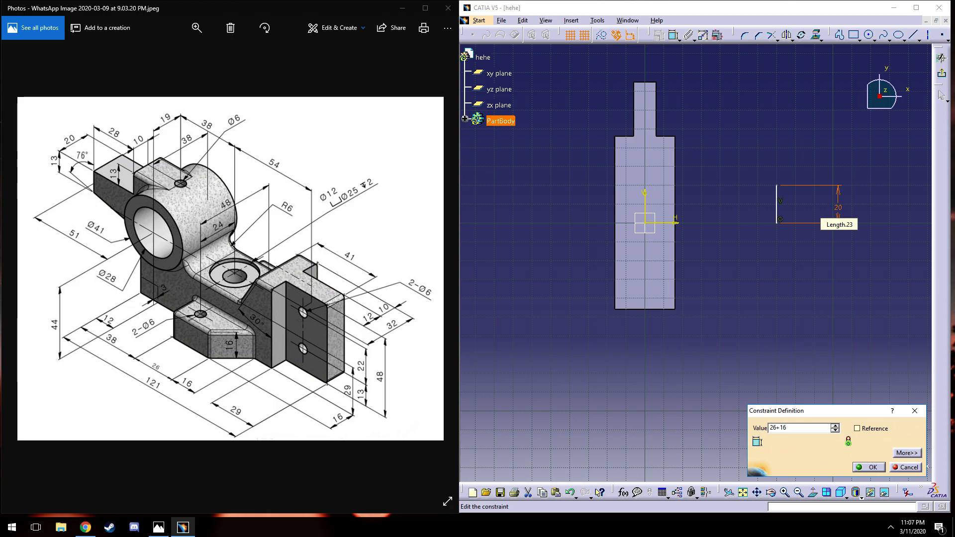
key("Return")
- Move the vertical line closer to the block and make it coincident with the block's right edge
left_click_drag(776, 191, 739, 195)
left_click(727, 238)
left_click(739, 223)
left_click(680, 278, "ctrl")
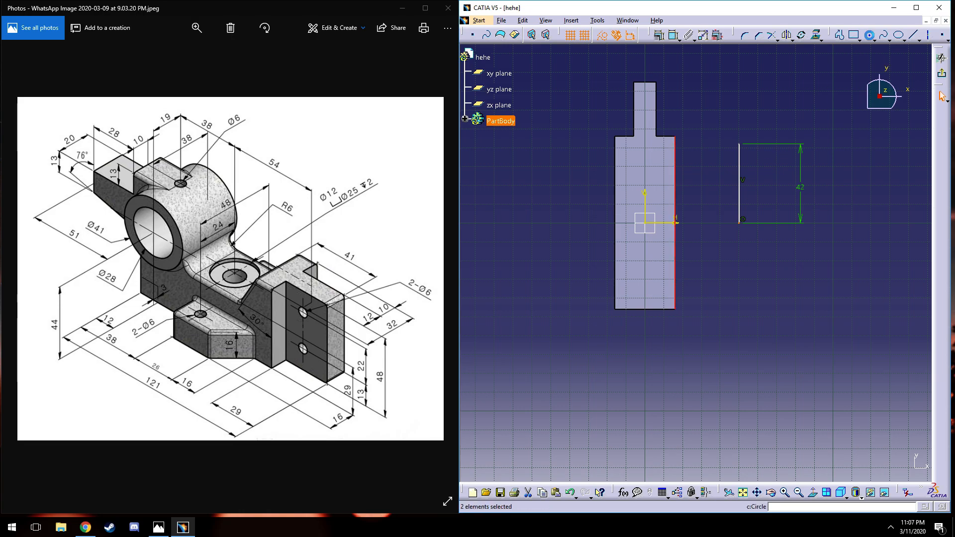
left_click(703, 36)
left_click(876, 372)
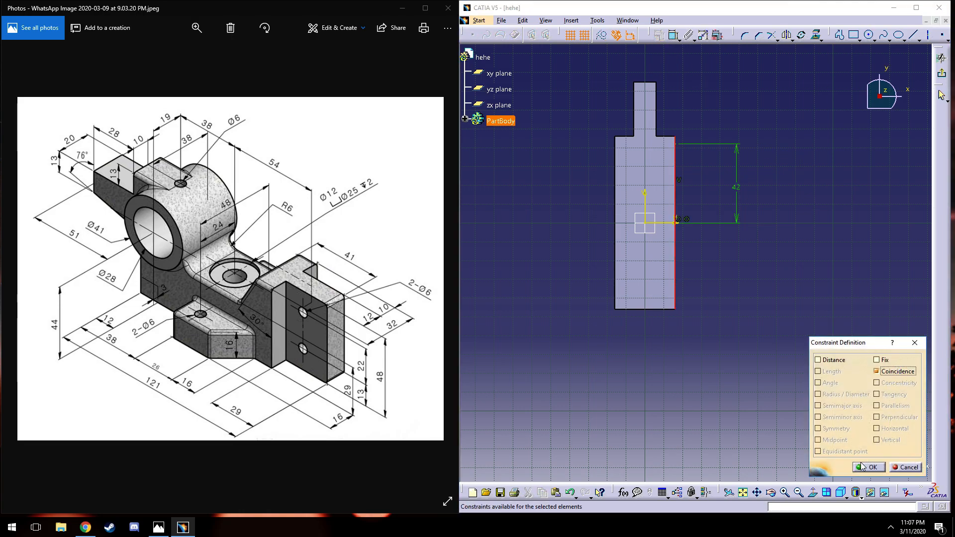
left_click(881, 467)
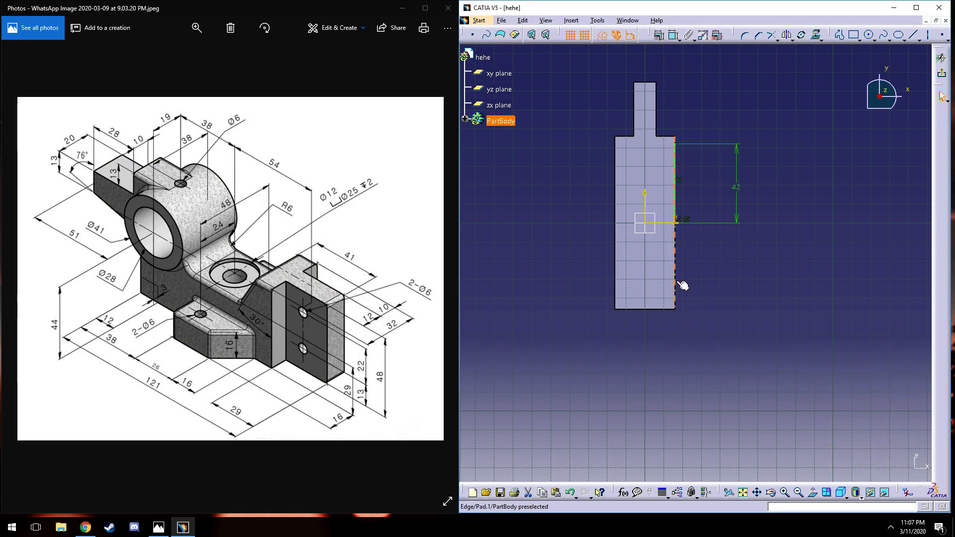
- Dimension the distance from the line's lower end to the block's lower edge and set it to 38 mm
left_click(673, 35)
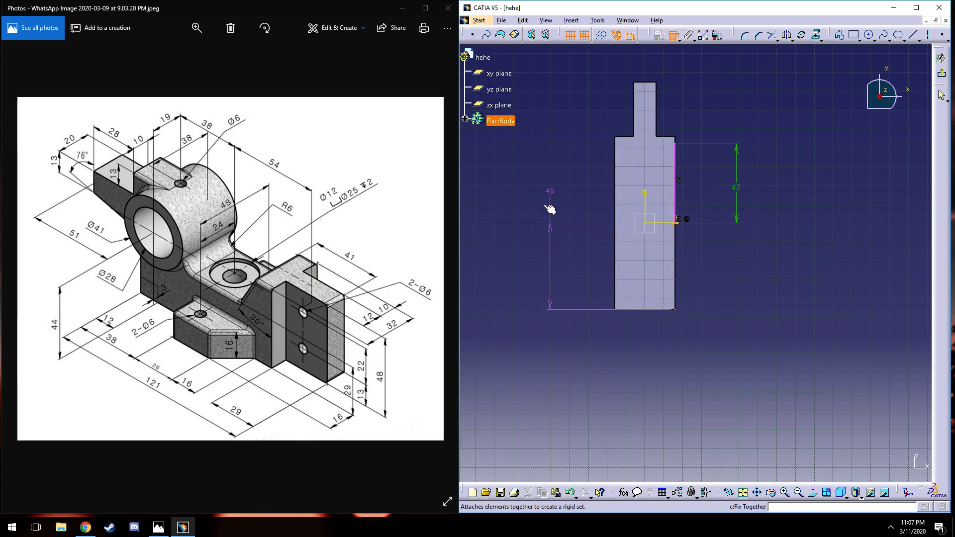
left_click(545, 279)
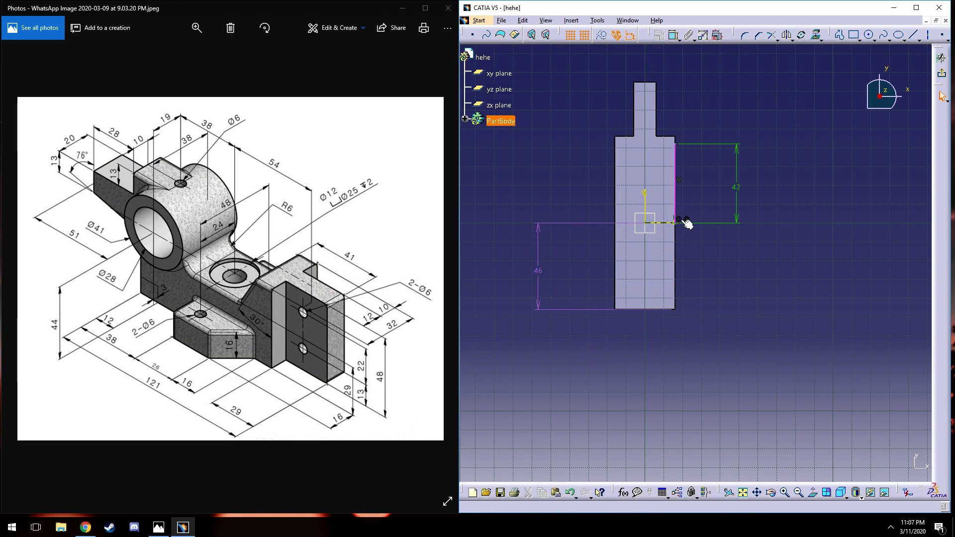
double_click(542, 278)
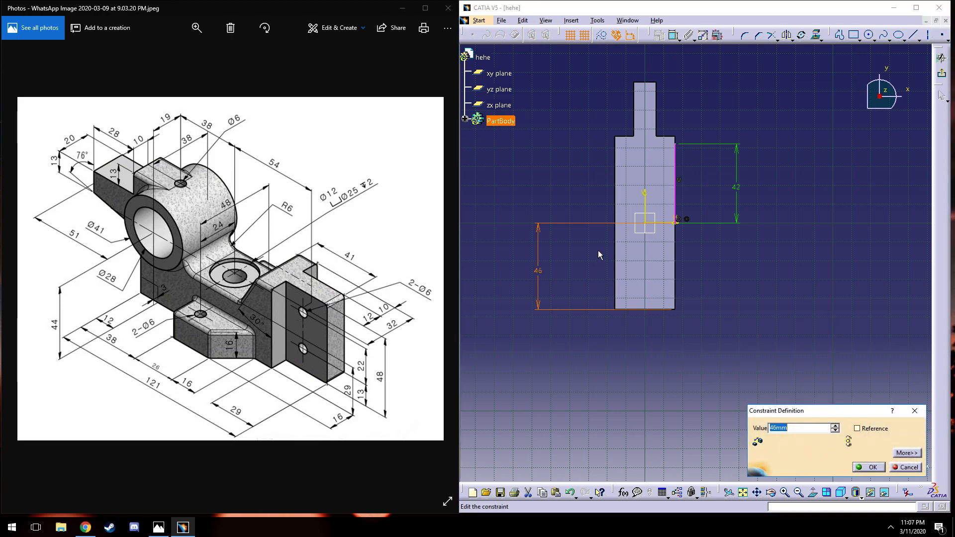
type("38")
key("Return")
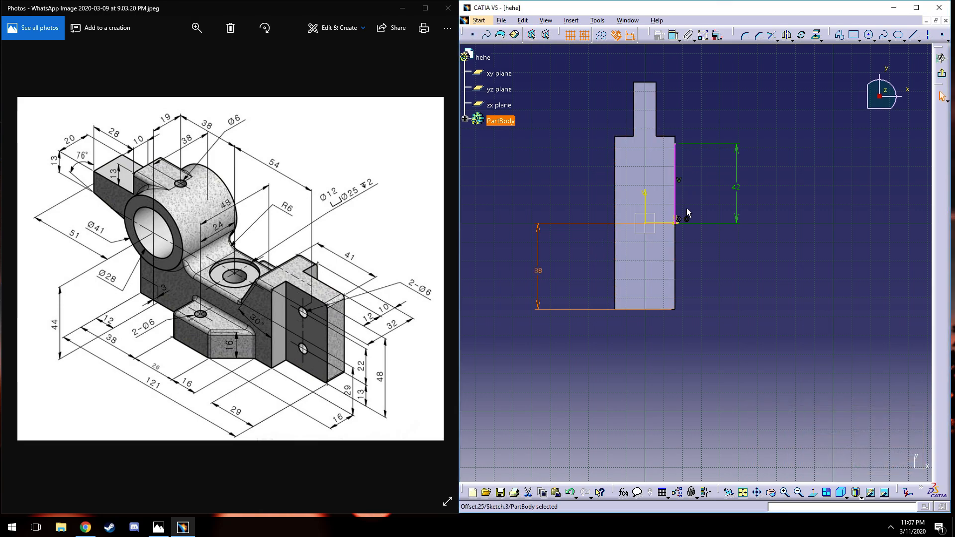
- Remove the coincidence holding the line's lower end on the horizontal axis so the line follows its 38 mm offset
left_click(698, 277)
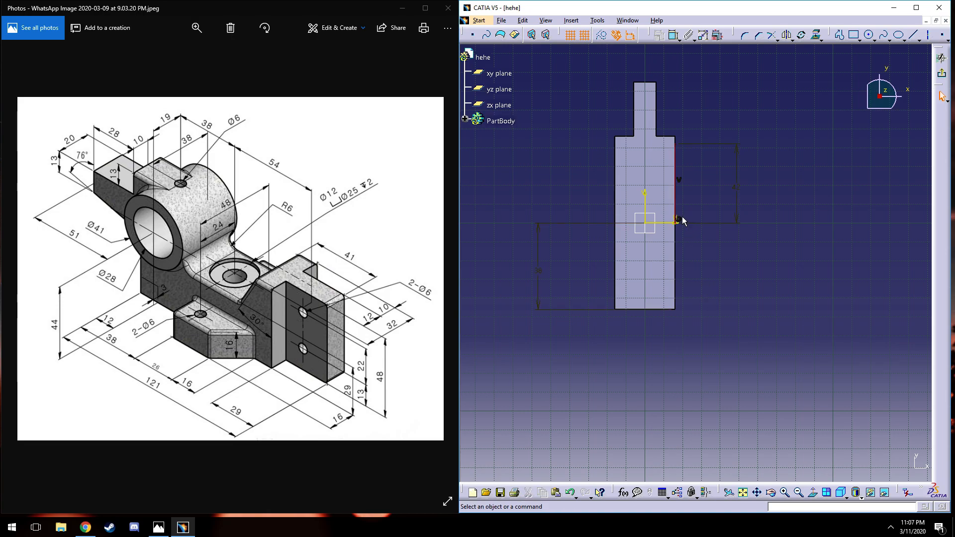
left_click_drag(678, 221, 696, 272)
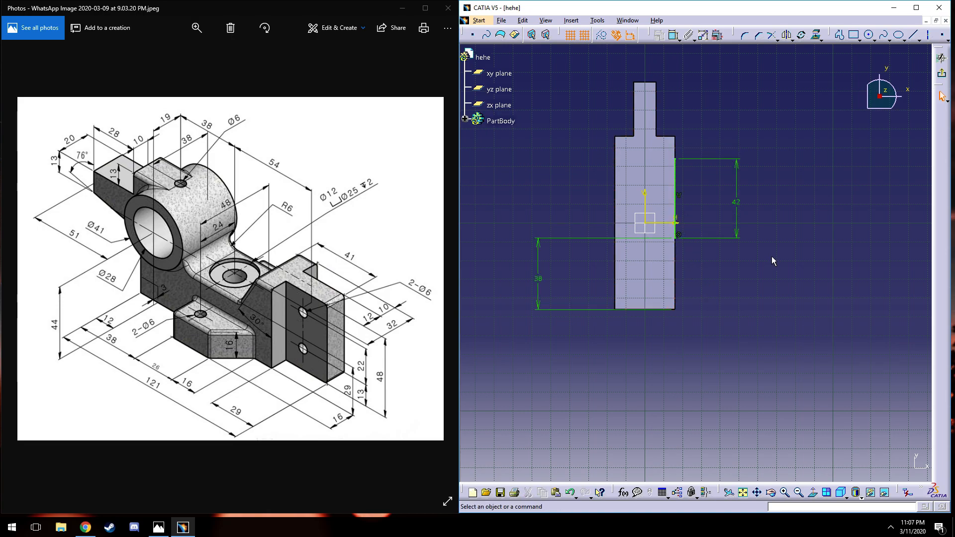
middle_click_drag(771, 257, 733, 253)
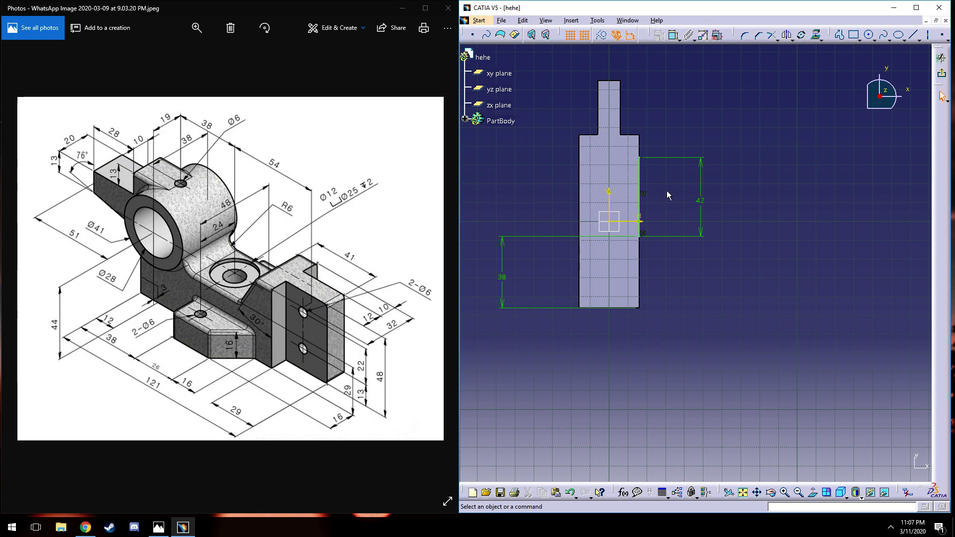
- Draw a horizontal line outward from the vertical line's lower end and dimension its length to 16 mm
left_click(913, 34)
left_click(640, 237)
left_click(685, 237)
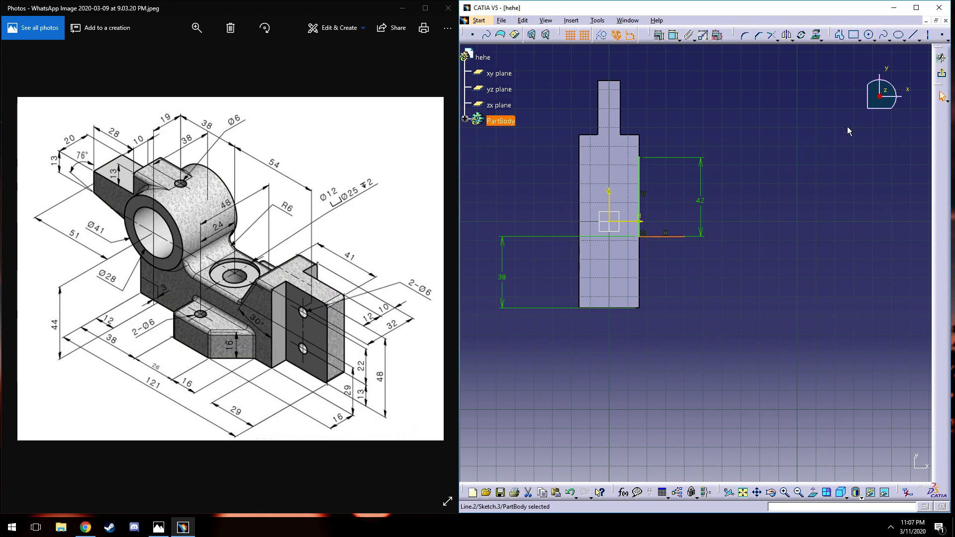
left_click(716, 35)
left_click(661, 237)
left_click(663, 271)
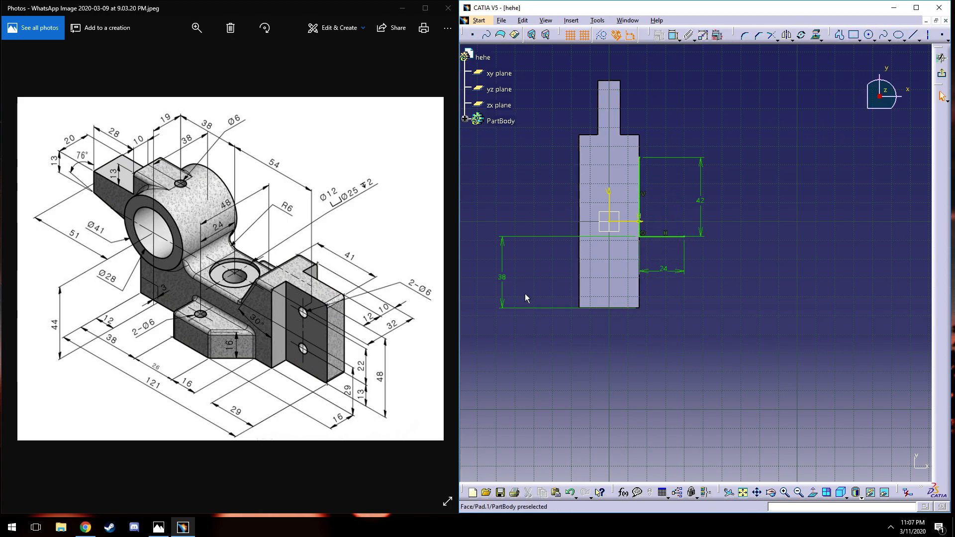
double_click(654, 265)
type("16")
key("Return")
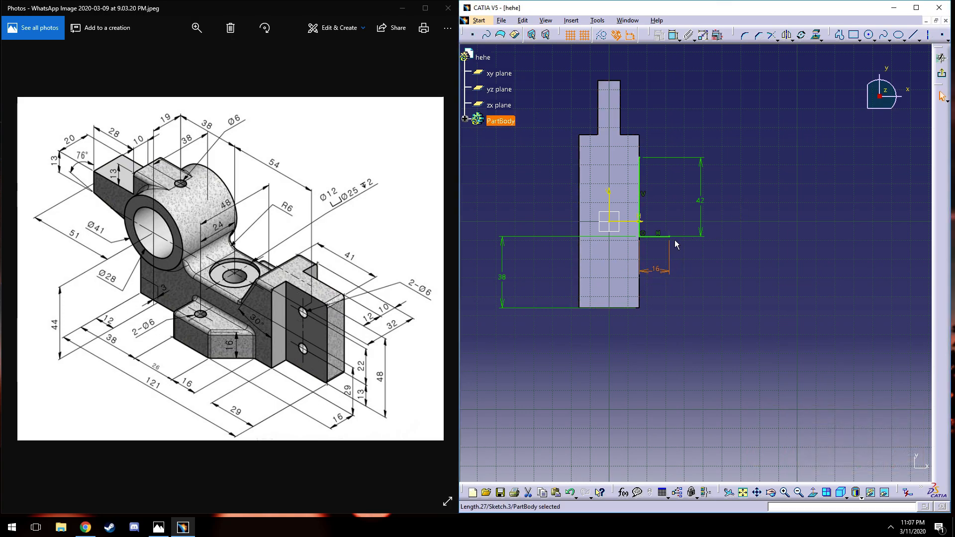
- Draw a vertical line upward from the 16 mm line's outer end and dimension its length to 26 mm
left_click(913, 34)
left_click(679, 242)
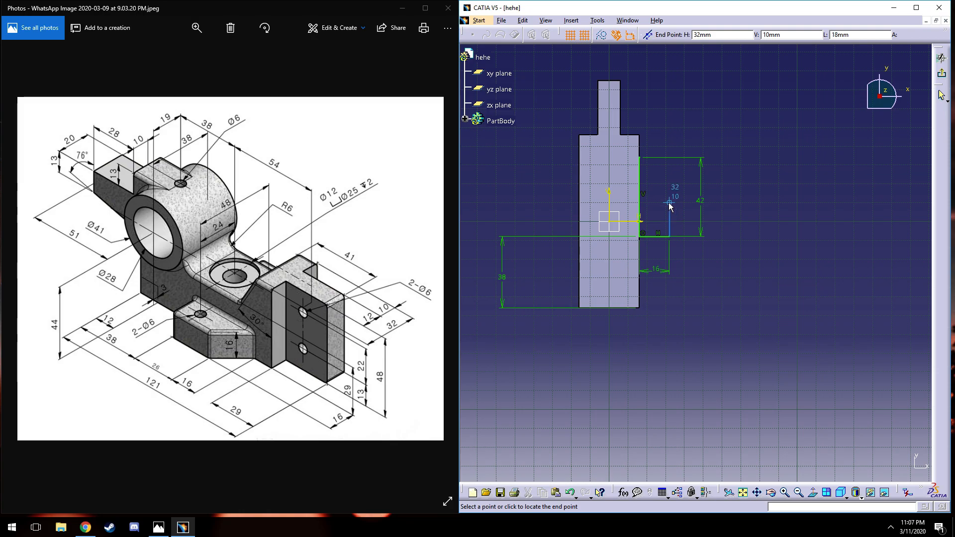
left_click(669, 185)
left_click(673, 35)
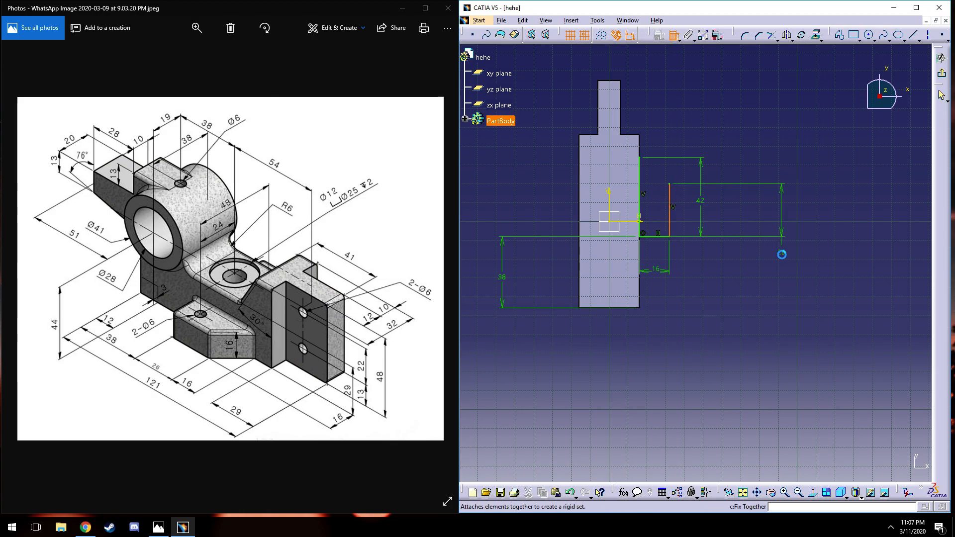
left_click(787, 217)
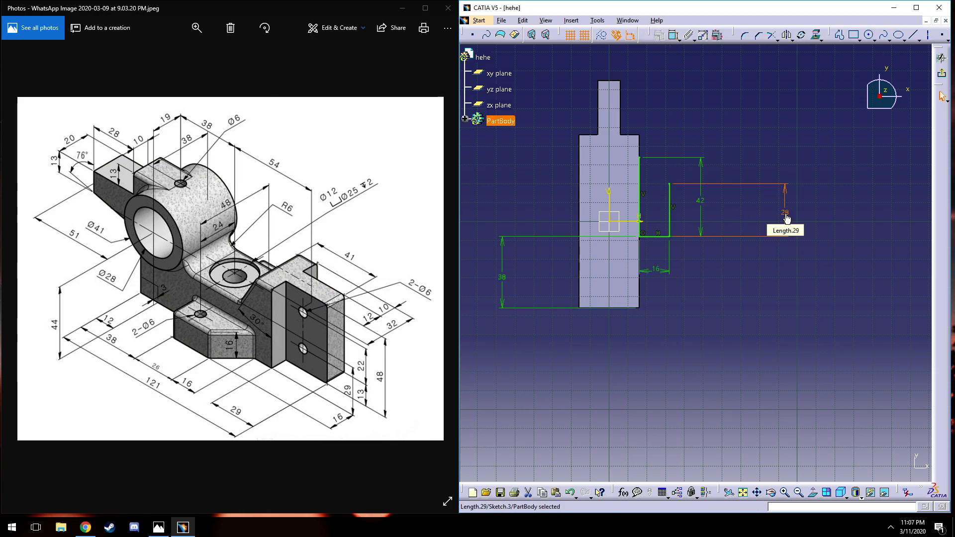
double_click(786, 219)
type("26")
key("Return")
- Close the side profile with a slanted line from the 26 mm line's upper end to the long vertical line's upper end
left_click(913, 35)
left_click(669, 188)
left_click(639, 158)
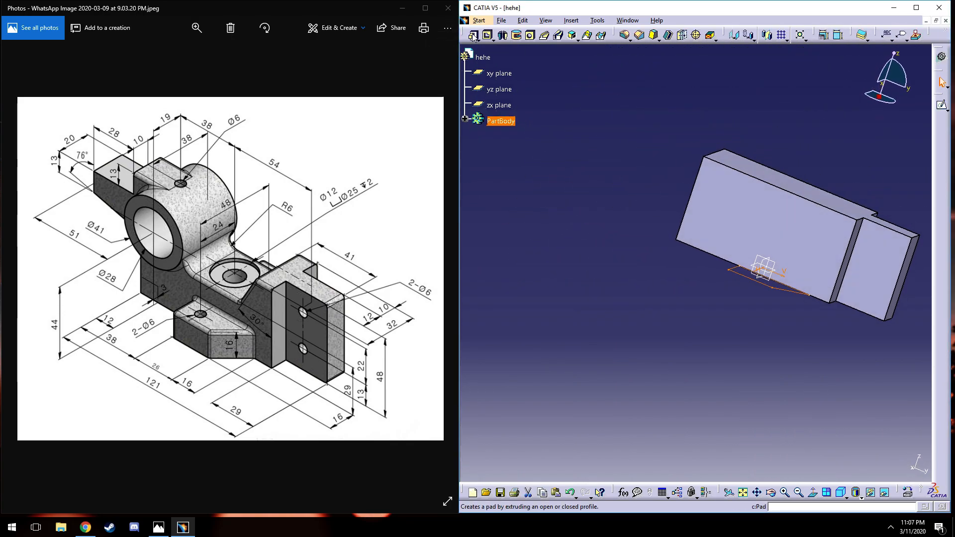
- Pad the closed side profile to a length of 16 mm
left_click(473, 35)
type("16")
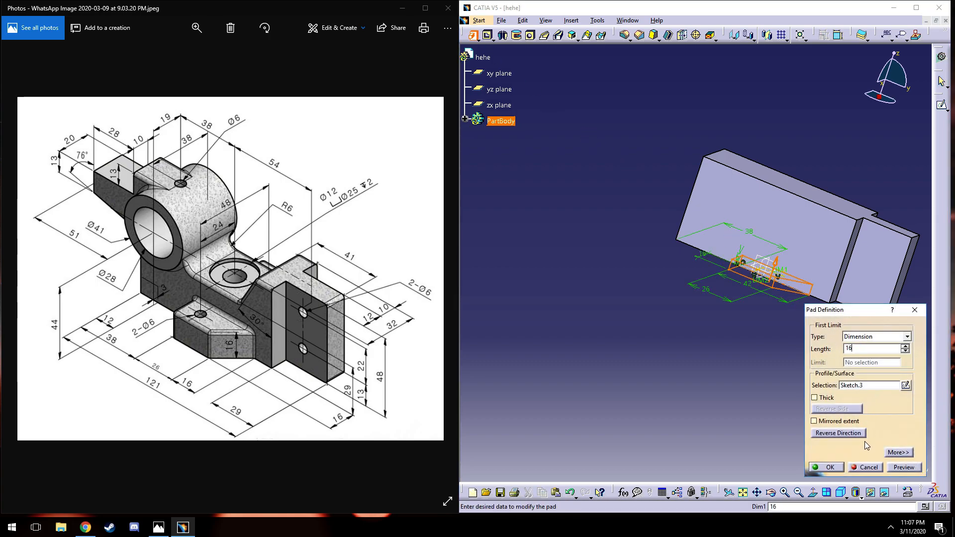
left_click(831, 469)
- Fillet the slanted and outer top edges of the side lug with a 2 mm radius
middle_click_drag(747, 150, 673, 318)
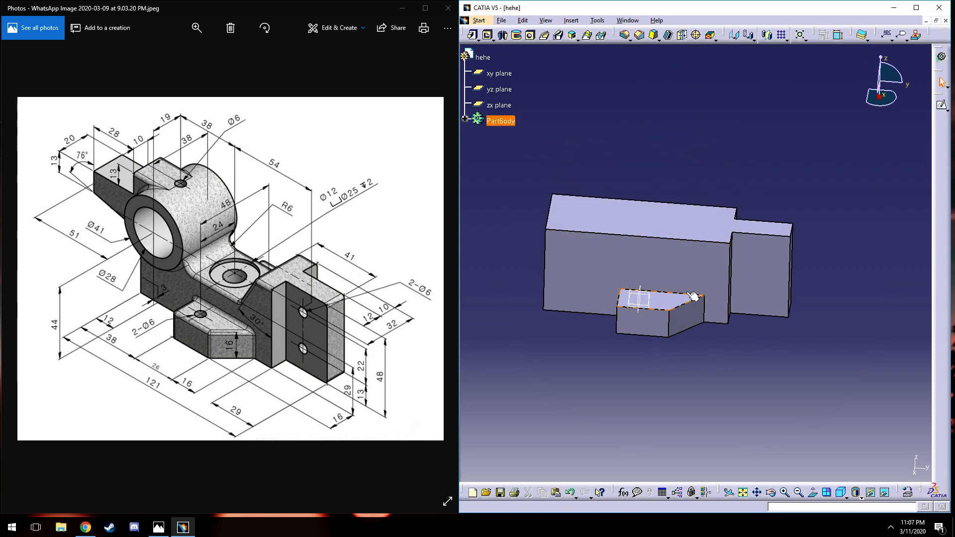
left_click(629, 40)
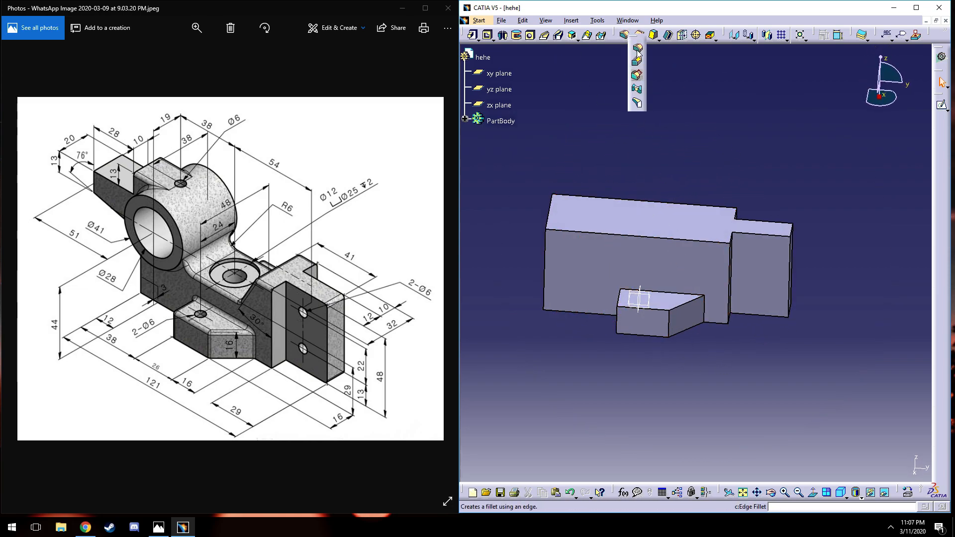
left_click(637, 48)
left_click(686, 303)
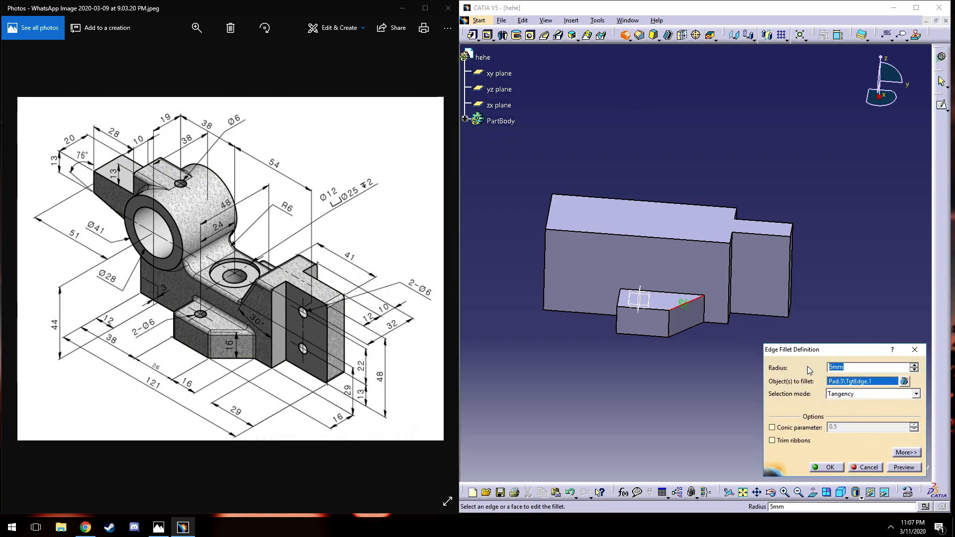
left_click(825, 467)
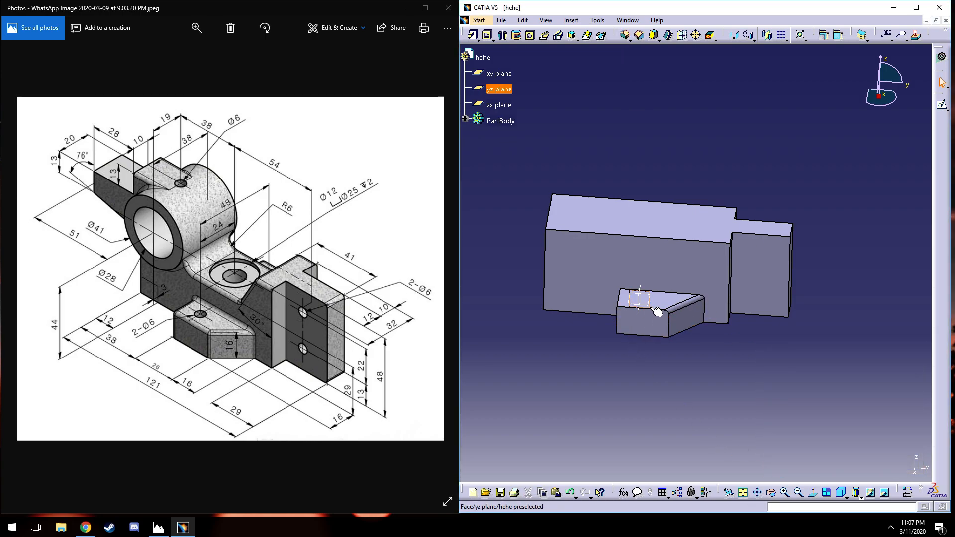
left_click(624, 37)
left_click(827, 466)
- Fillet the lug's end top edge and the edge where its top meets the main block with a 2 mm radius
mouse_move(647, 319)
middle_mouse_down()
mouse_move(665, 330)
mouse_move(626, 140)
middle_mouse_up()
left_click(646, 328)
left_click(635, 40)
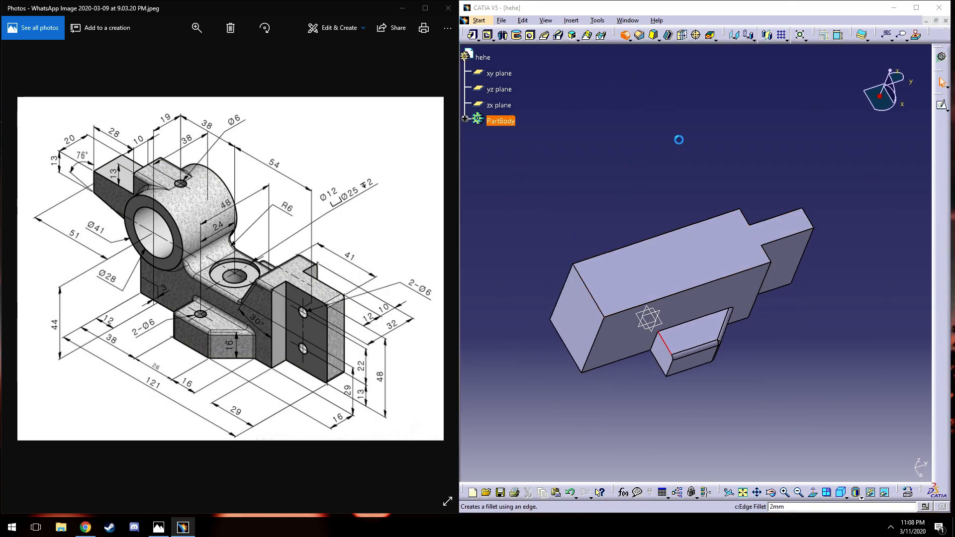
left_click(826, 467)
left_click(693, 319)
left_click(701, 322)
left_click(625, 35)
left_click(826, 467)
- Mirror the current solid about the yz plane to create the lug on the opposite side
middle_click_drag(656, 324, 574, 73)
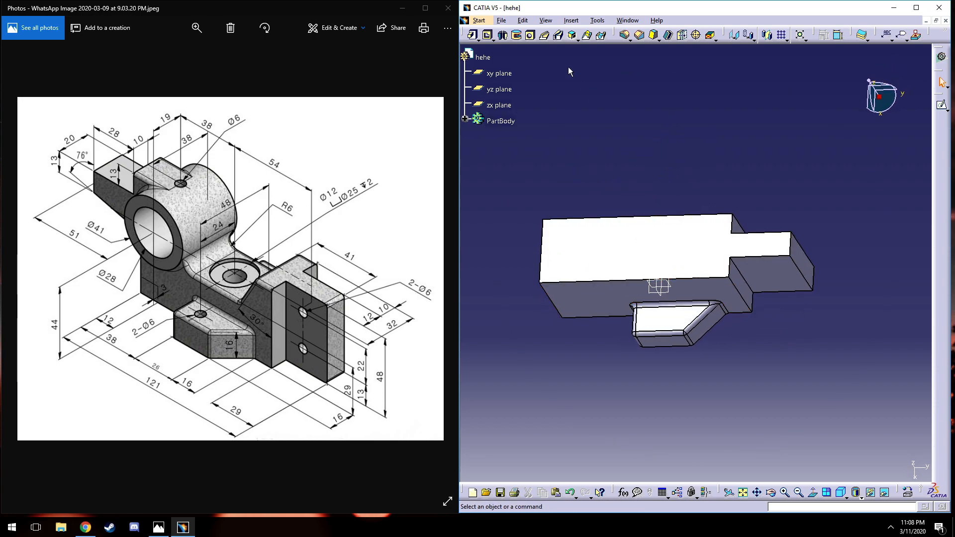
left_click(768, 35)
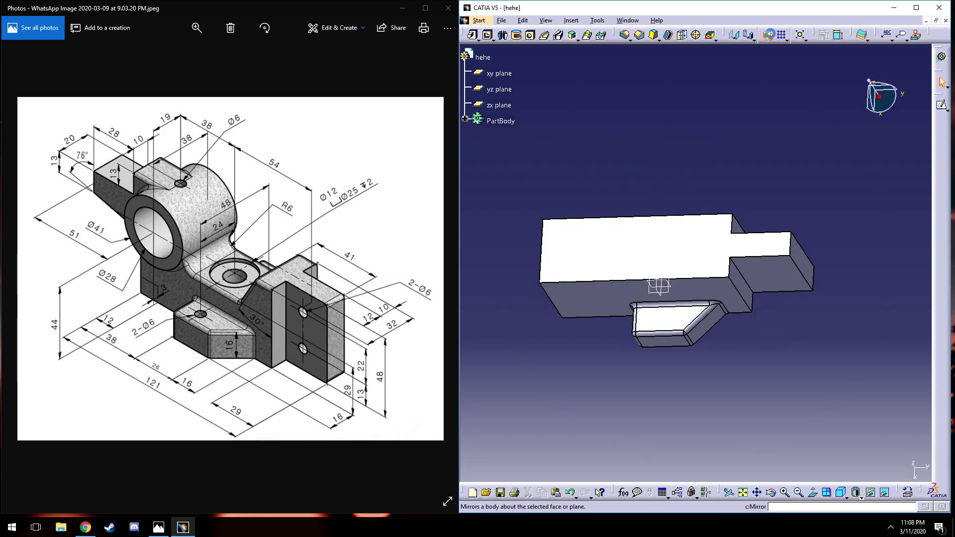
left_click(657, 339)
middle_click_drag(656, 339, 673, 280)
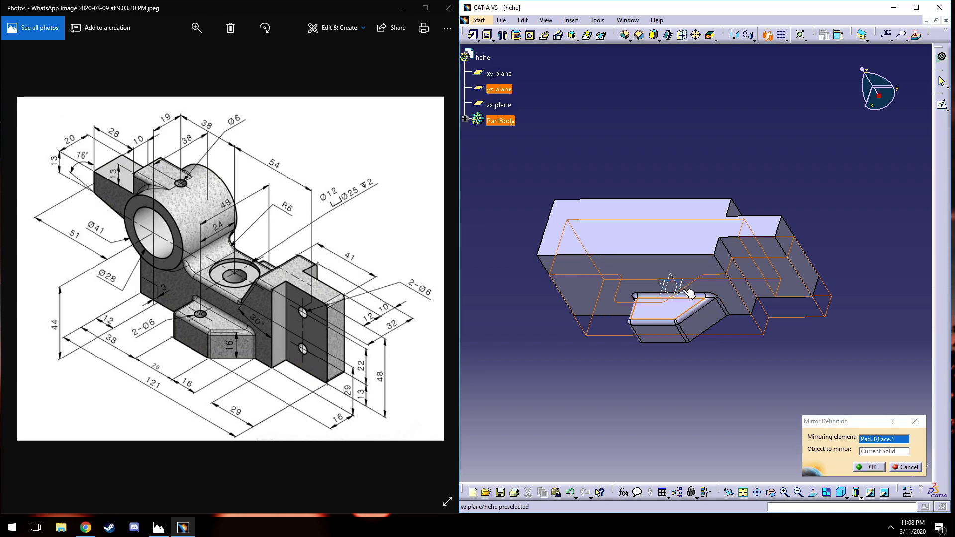
left_click(684, 291)
left_click(869, 467)
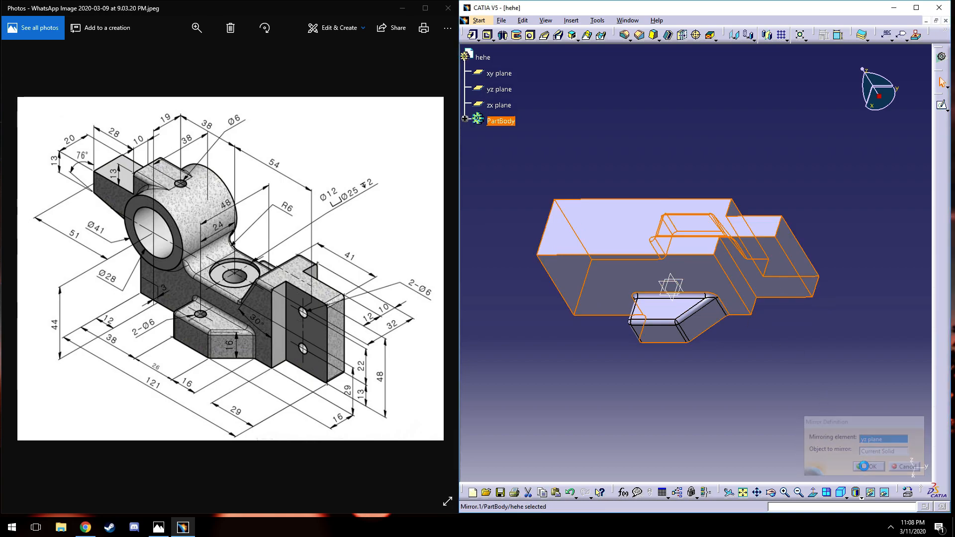
- Open a sketch parallel to the block's long side and draw a horizontal line above the block
middle_click_drag(610, 199, 658, 256)
left_click(941, 104)
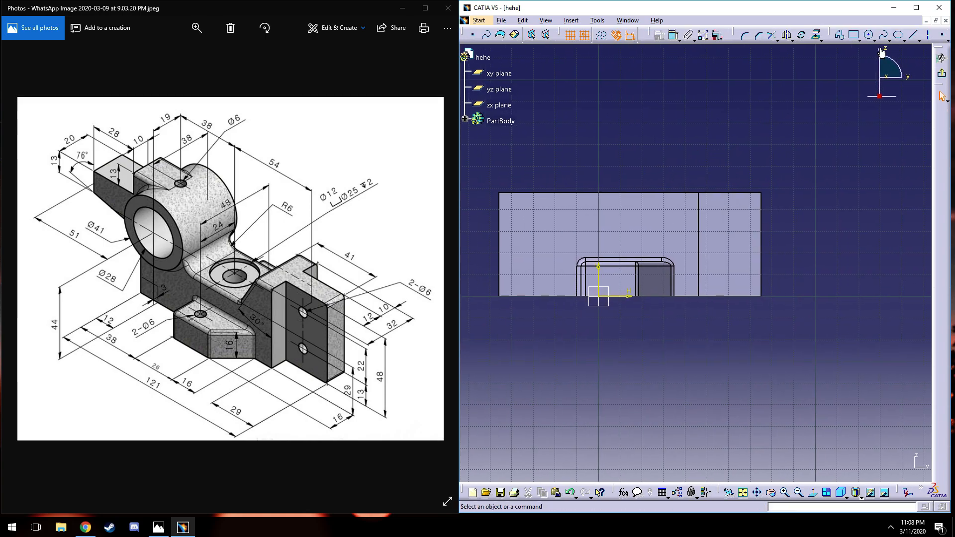
left_click(620, 145)
left_click(708, 145)
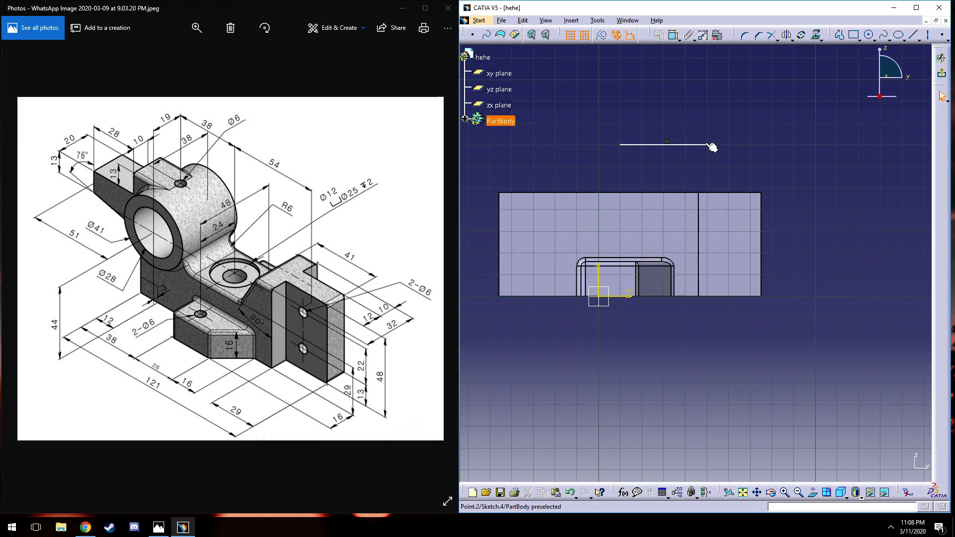
- Make the horizontal line's outer end coincident with the upper outer corner of the end tab
left_click(745, 179)
left_click(707, 144)
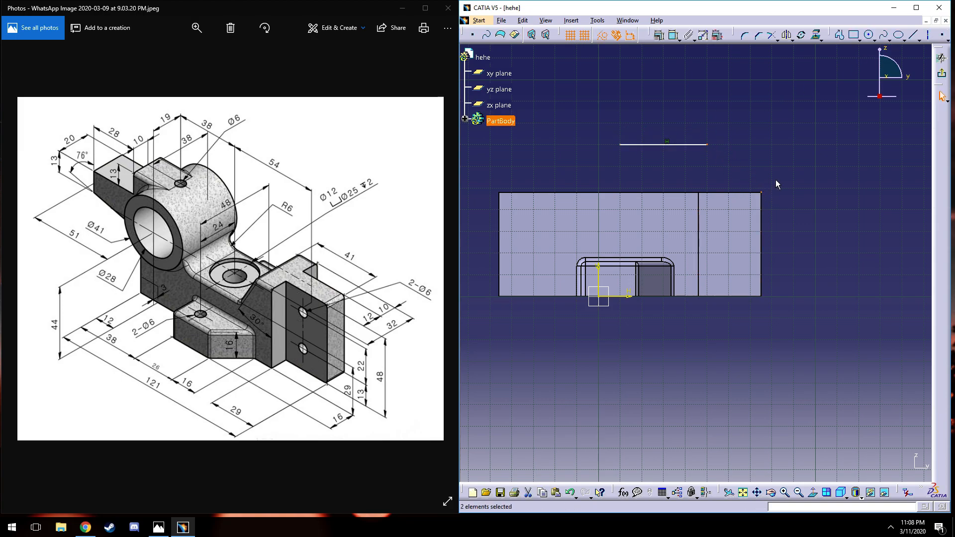
left_click(659, 34)
left_click(877, 371)
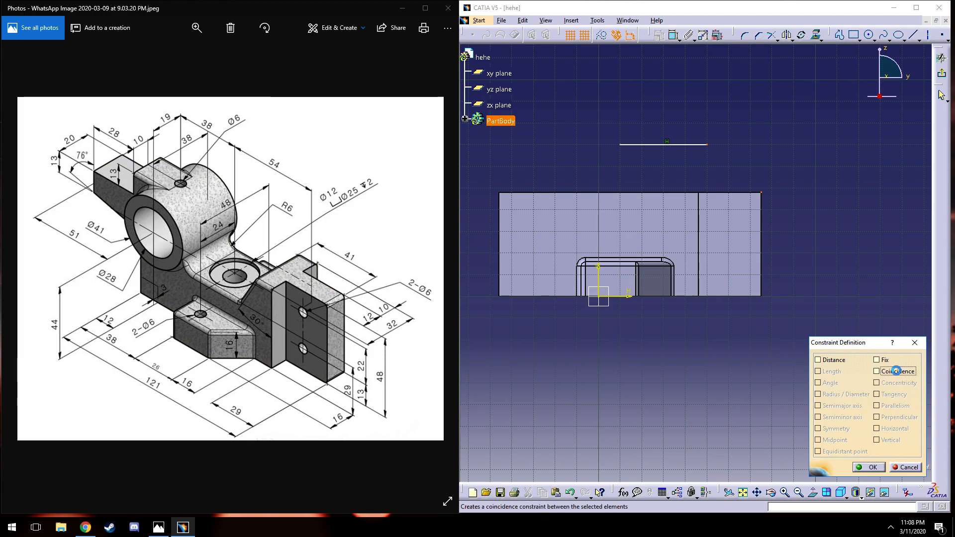
left_click(872, 468)
- Dimension the horizontal line along the block's top edge and set its length to 41 mm
left_click(748, 194)
left_click(673, 35)
left_click(734, 109)
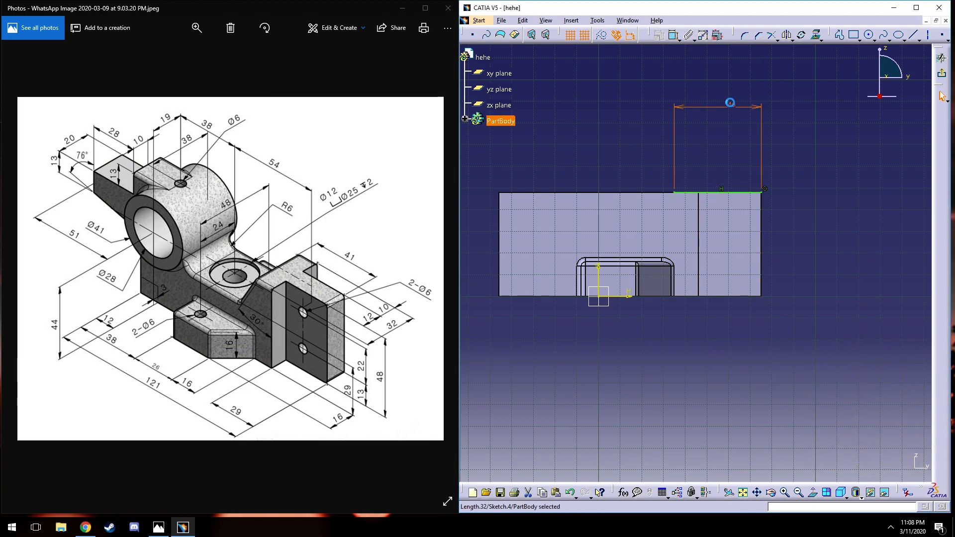
double_click(730, 102)
type("51")
key("Return")
double_click(721, 104)
type("41")
key("Return")
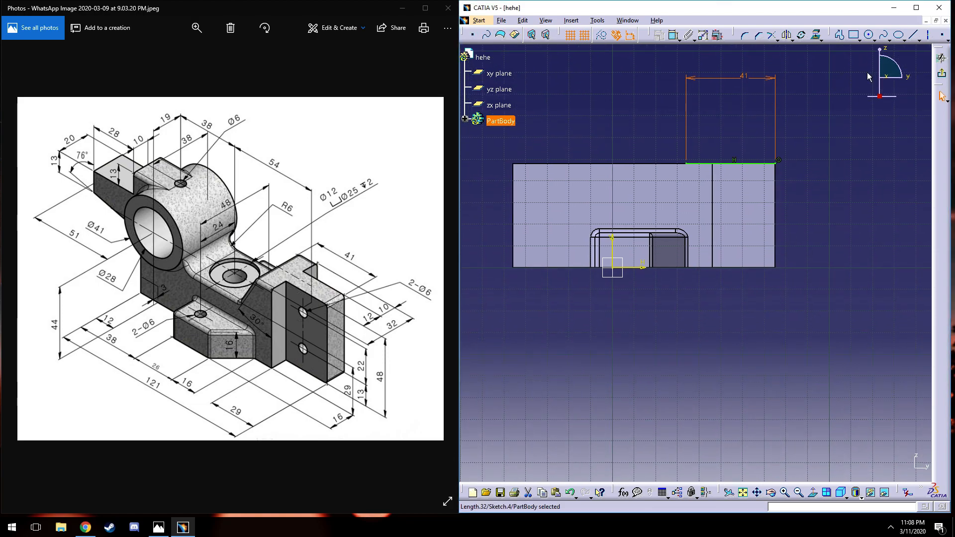
- Draw a slanted line down from the 41 mm line's inner end and set its angle to the tab's end edge to 30°
left_click(686, 163)
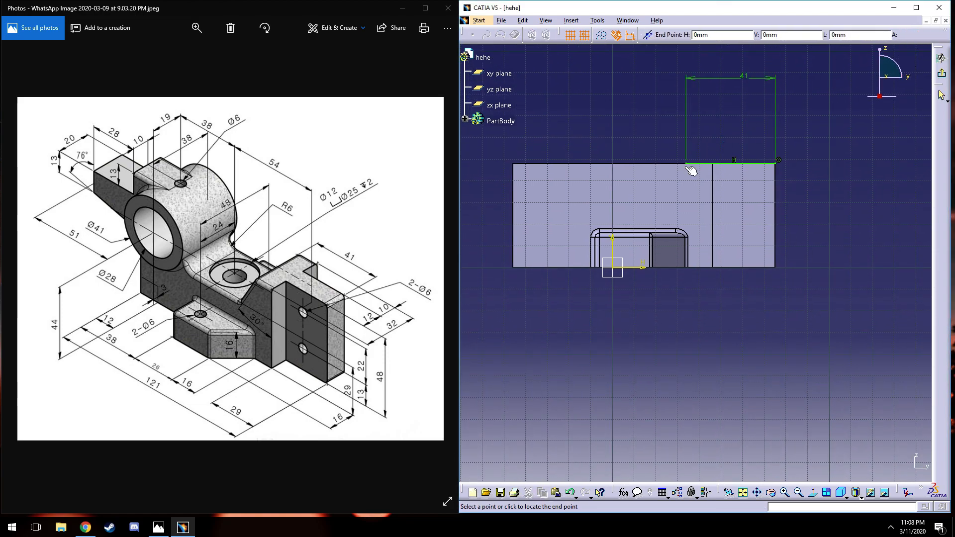
left_click(613, 202)
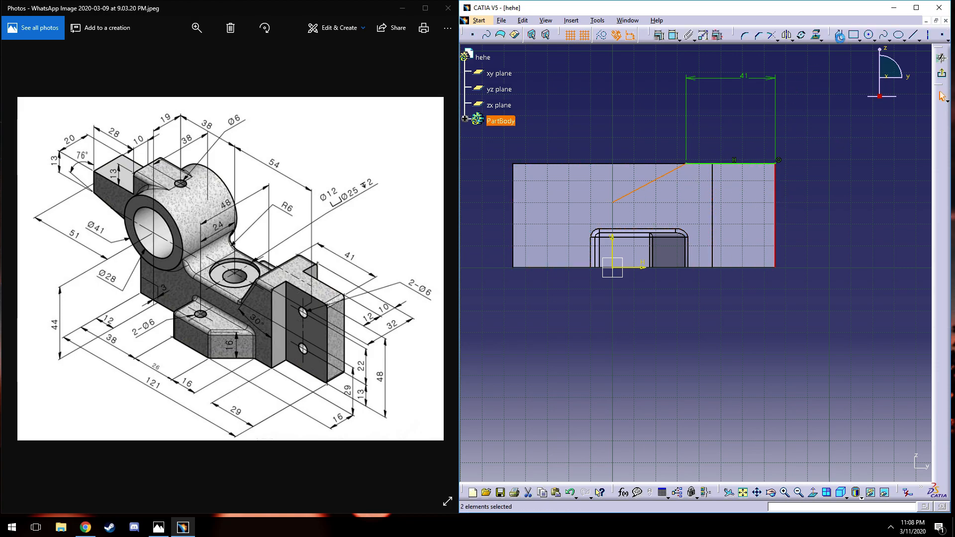
left_click(673, 35)
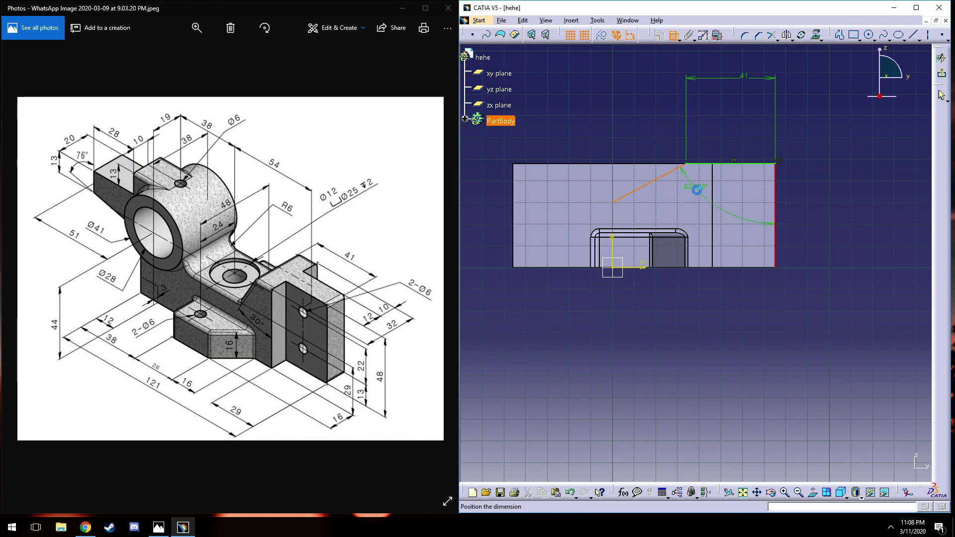
left_click(706, 197)
double_click(698, 193)
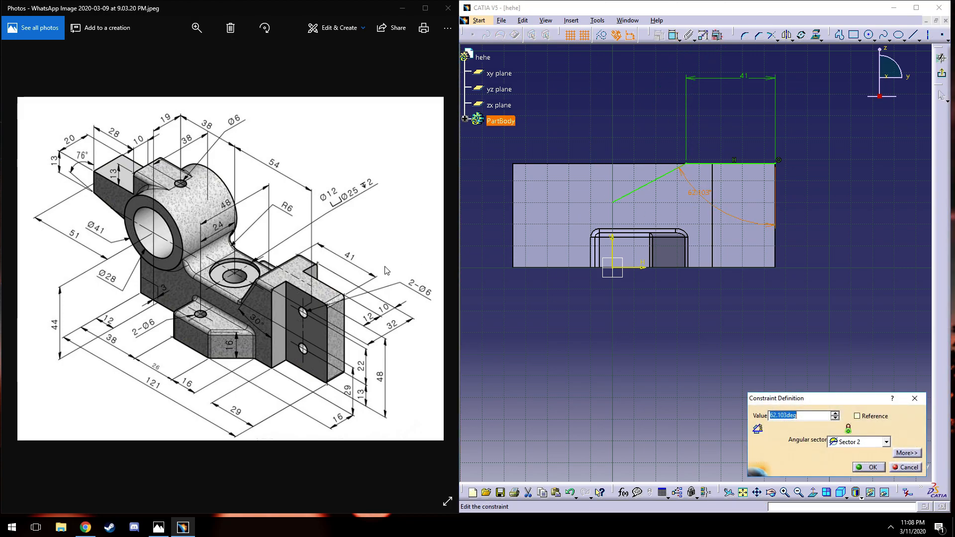
key("Return")
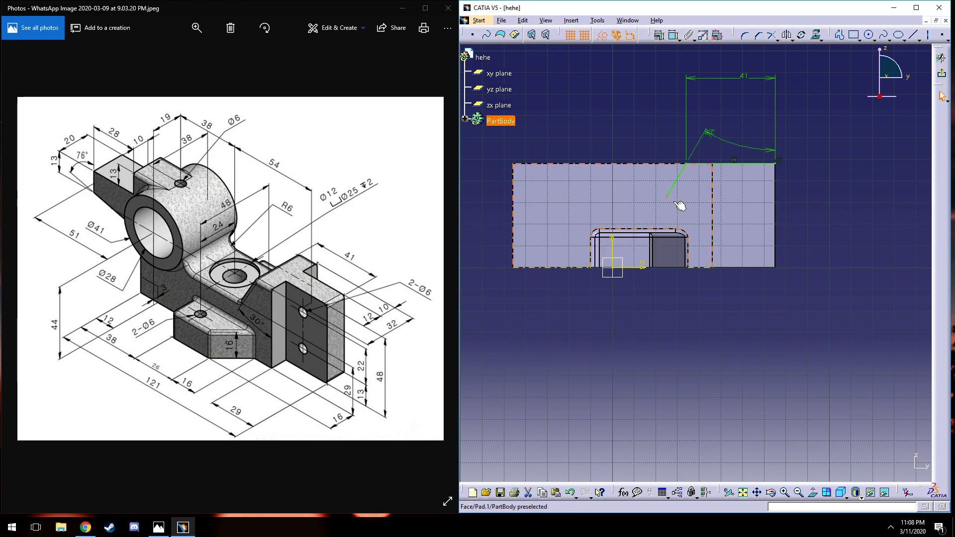
left_click_drag(722, 145, 698, 200)
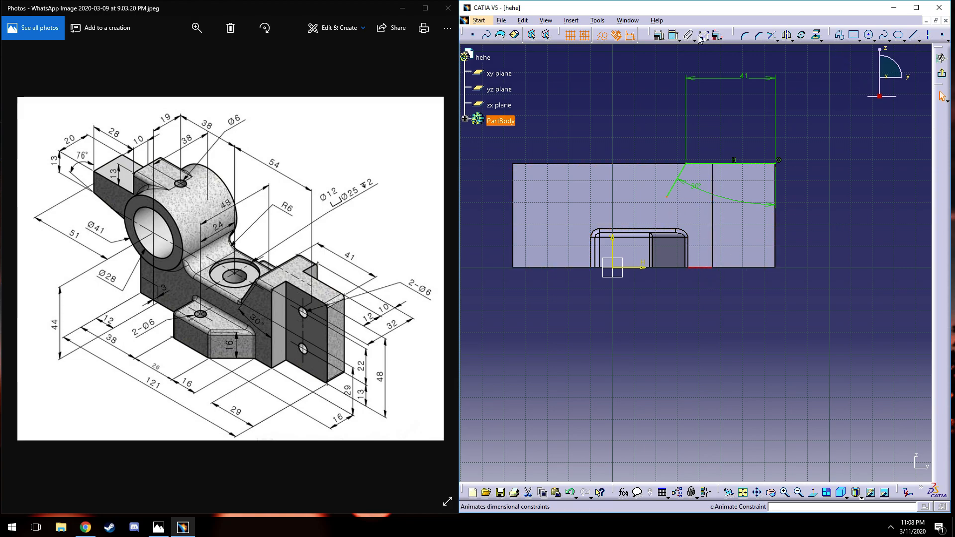
- Set the distance from the slanted line's lower end to the block's bottom edge to 29 mm
double_click(835, 221)
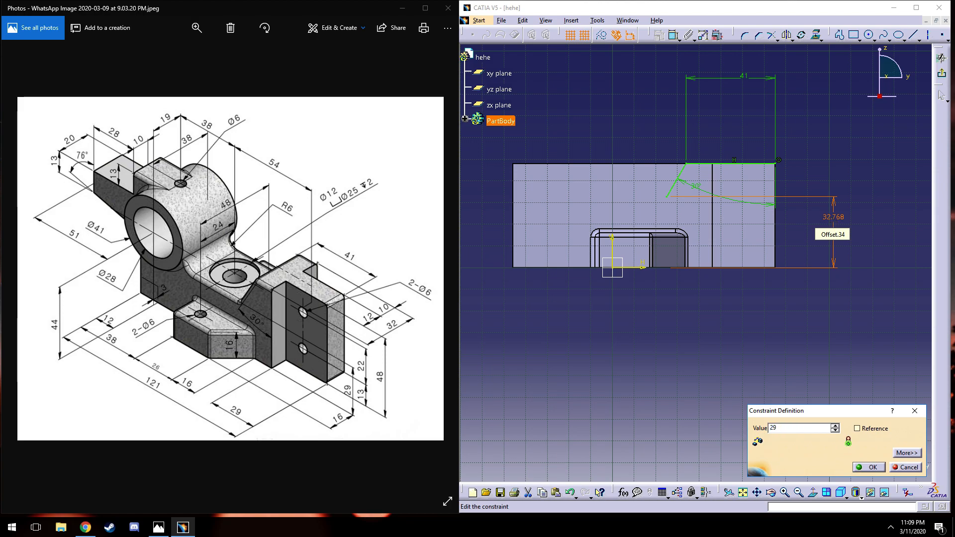
type("29")
key("Return")
- Draw a horizontal line inward from the slanted line's lower end, set its length to 38+26-12 mm, and place the dimension below the block
left_click(913, 34)
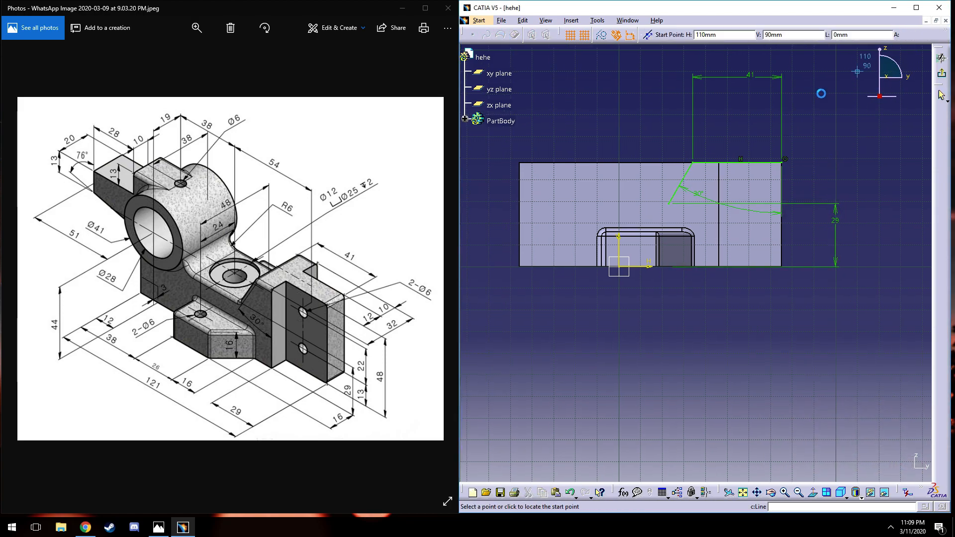
left_click(670, 204)
left_click(574, 203)
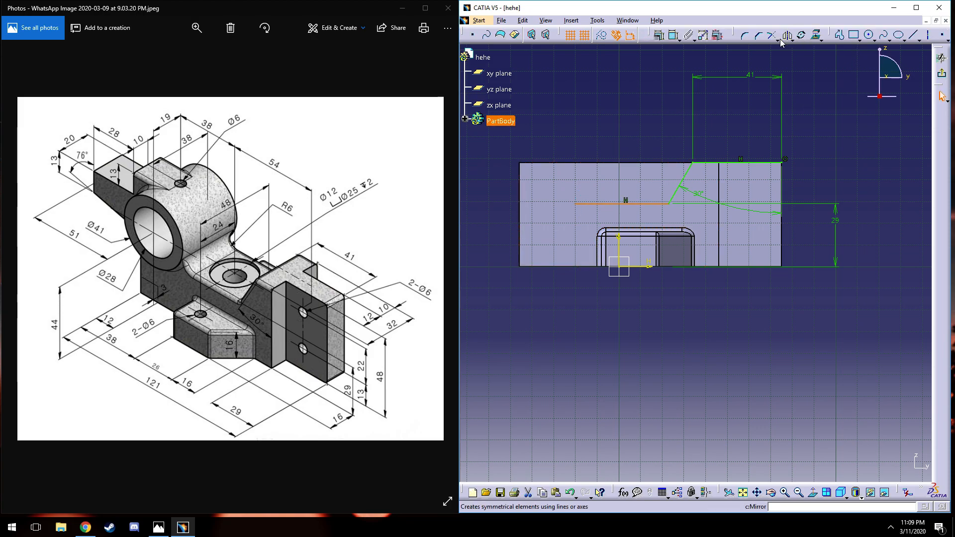
left_click(670, 38)
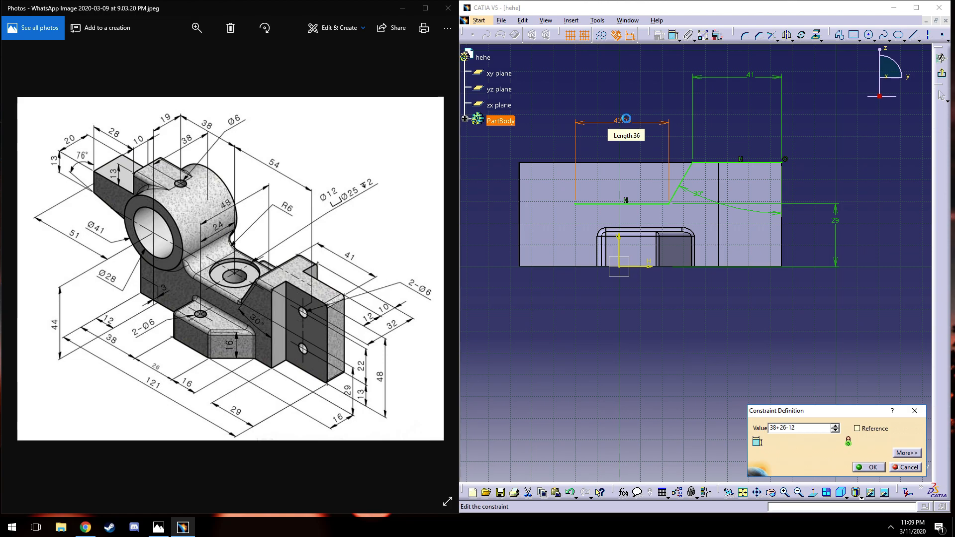
key("Return")
middle_click_drag(617, 128, 613, 172)
left_click_drag(613, 172, 624, 360)
- Draw a vertical line from the 52 mm line's free end up to just above the block's top edge
left_click(913, 34)
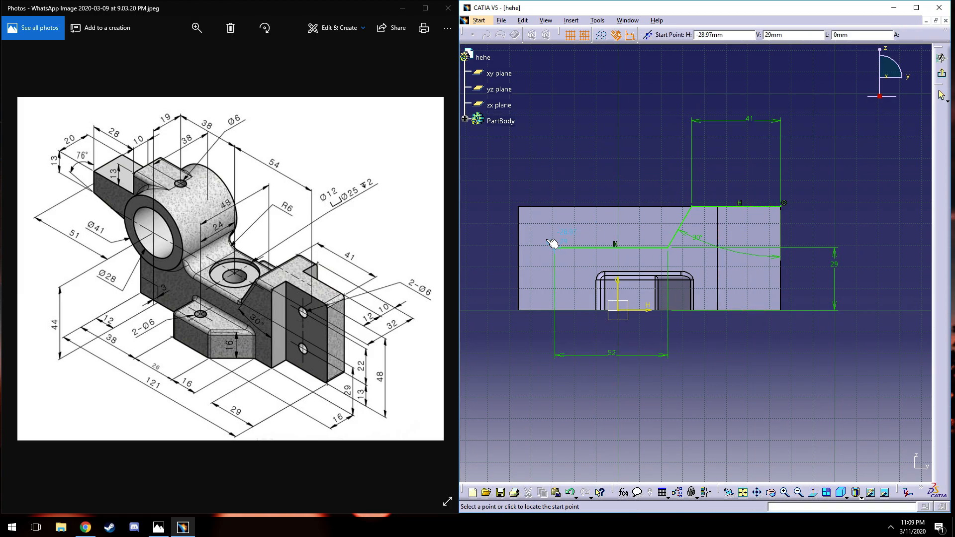
left_click(556, 248)
left_click(555, 202)
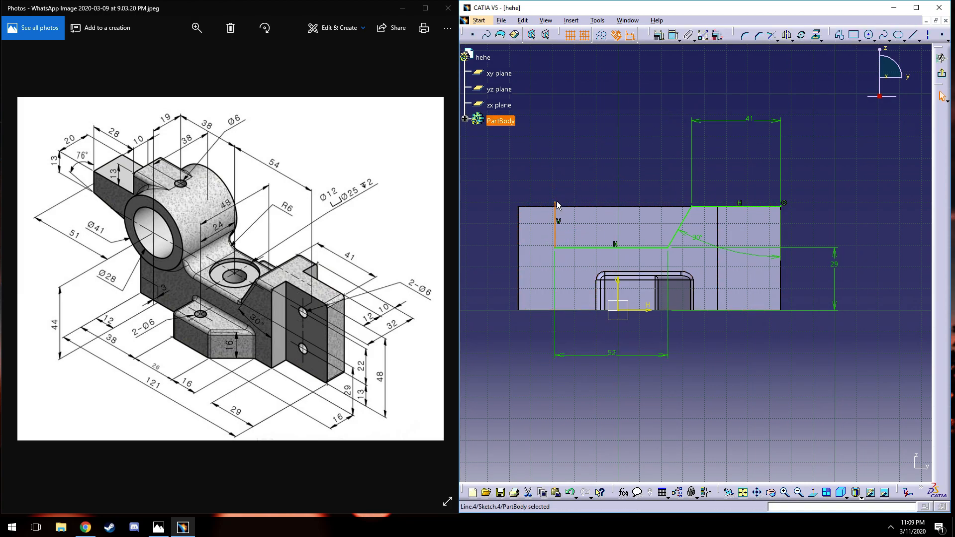
- Make the vertical line's upper end coincident with the block's top edge
left_click(556, 203)
left_click(568, 205, "ctrl")
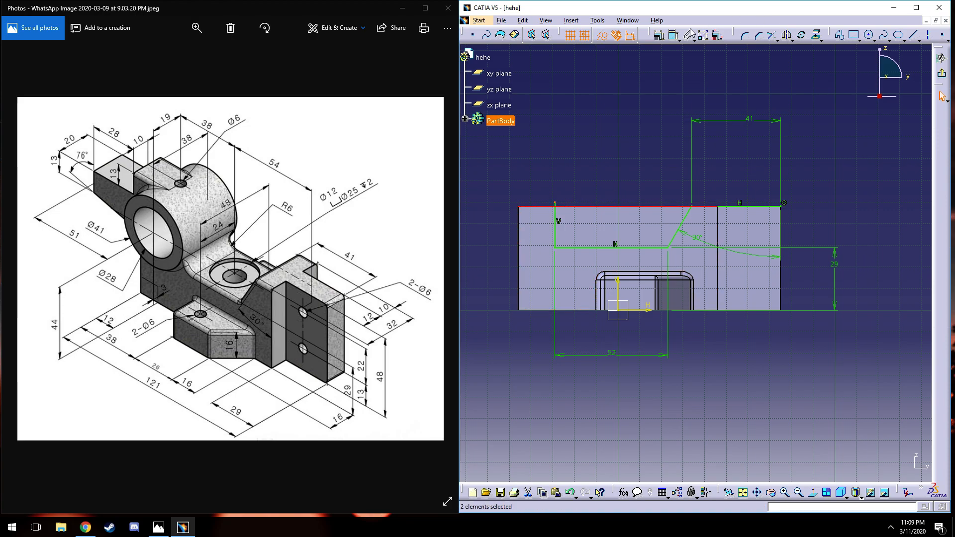
left_click(703, 35)
left_click(894, 367)
left_click(869, 467)
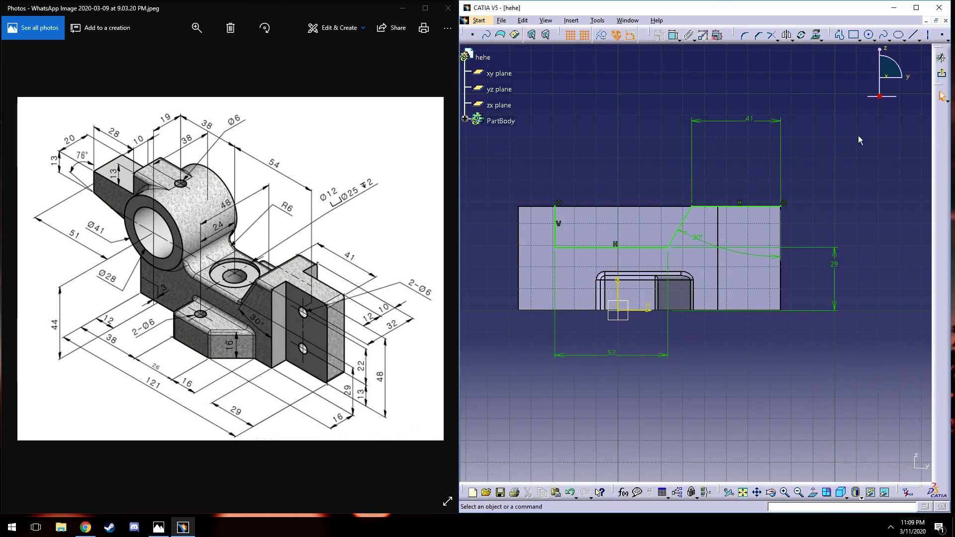
- Draw a closing line along the block's top edge from the vertical line to the slanted line, and delete the 41 mm line
left_click(911, 36)
left_click(556, 206)
left_click(692, 205)
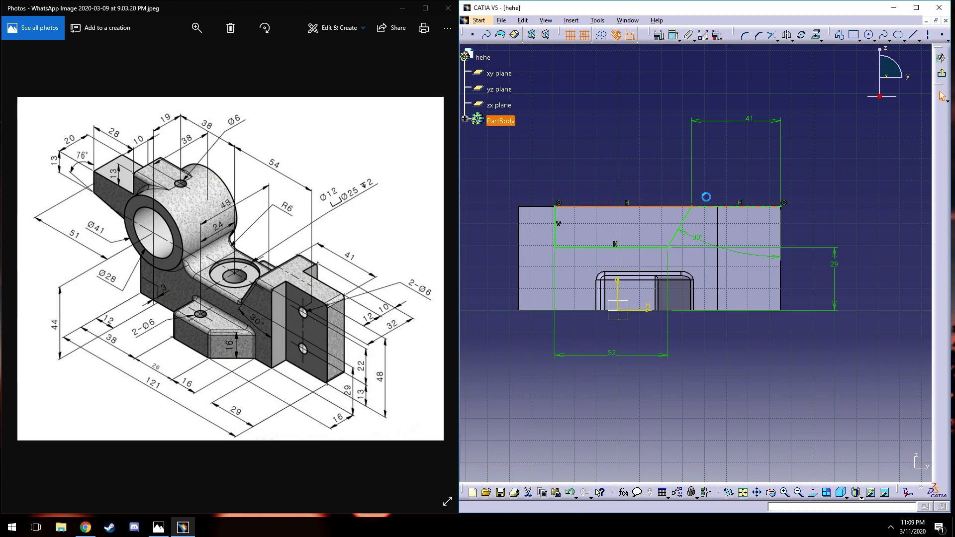
left_click(751, 206)
key("Delete")
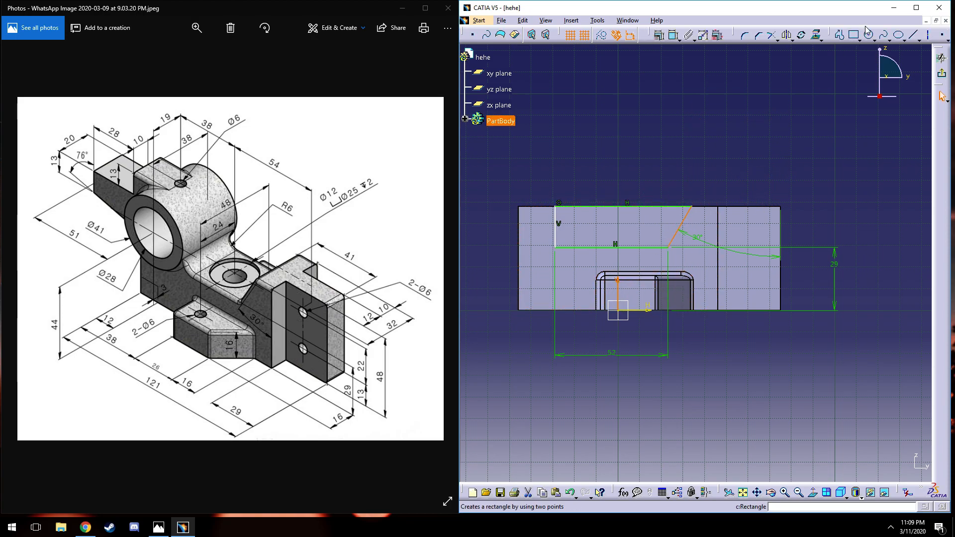
- Try to dimension the slanted line relative to the sketch's vertical axis
left_click_drag(696, 237, 661, 110)
right_click(661, 110)
key("Escape")
key("ctrl+z")
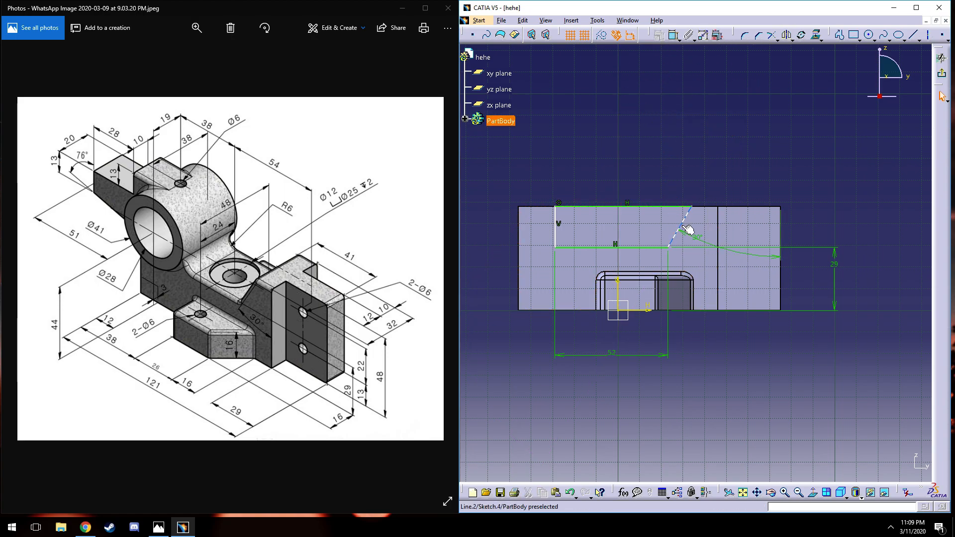
left_click(675, 35)
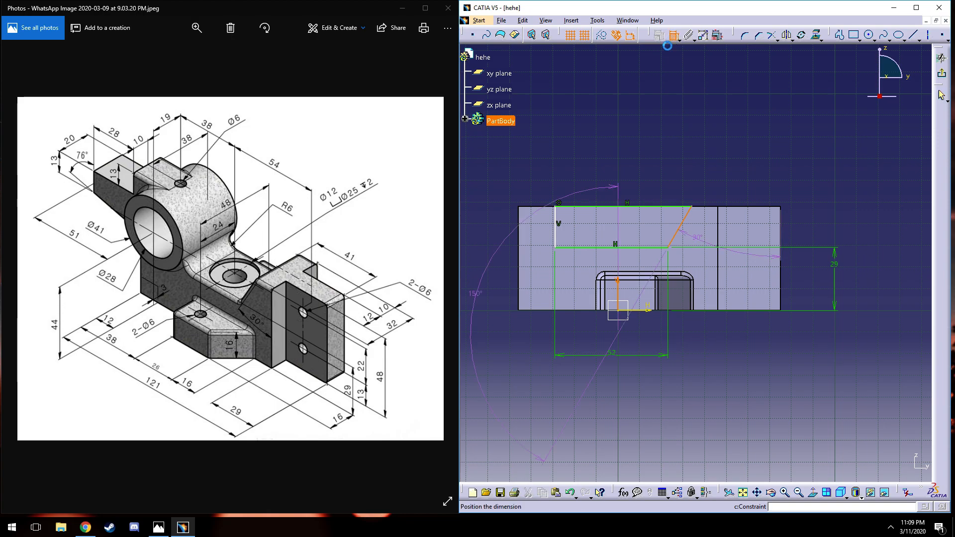
right_click(633, 127)
left_click(661, 162)
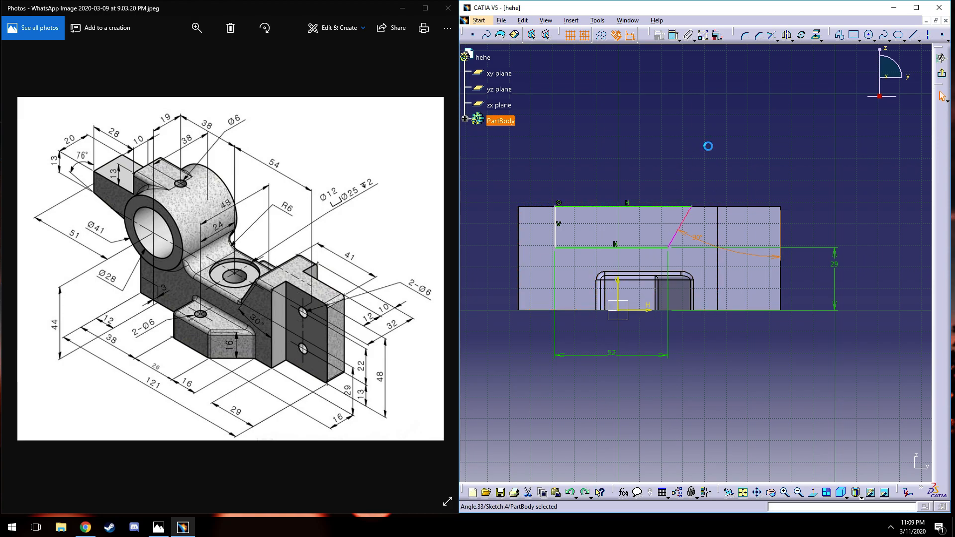
- Reposition the 30° dimension and dimension the distance from the vertical line to the sketch's vertical axis above the block
left_click_drag(702, 240, 754, 254)
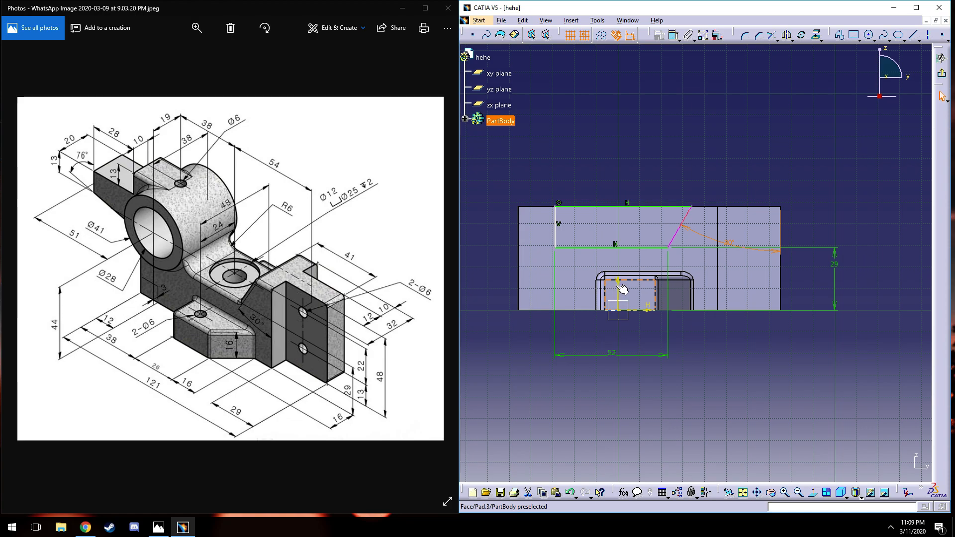
left_click(561, 225)
left_click(673, 35)
left_click(605, 125)
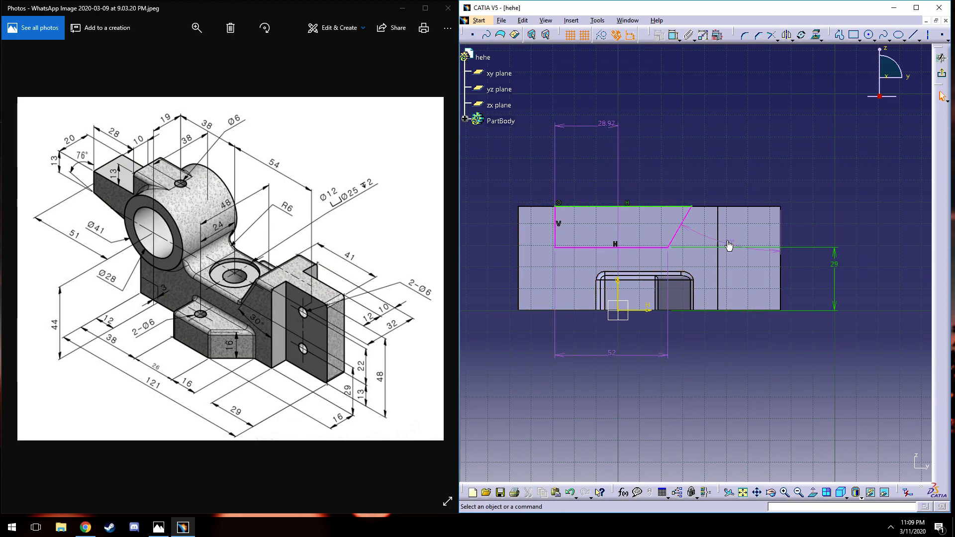
- Try removing the 52 mm dimension below the block and undo the deletion
left_click(608, 353)
key("Delete")
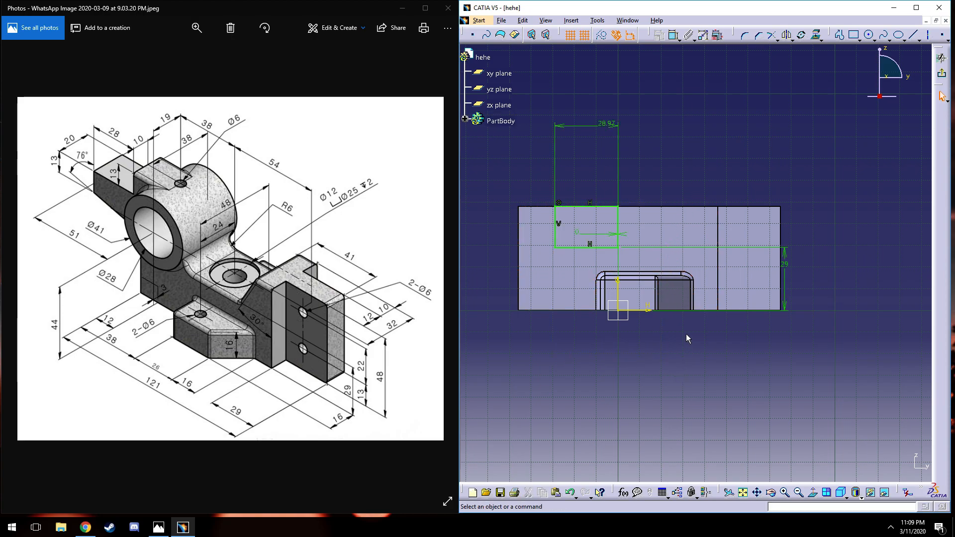
key("ctrl+z")
key("ctrl+z")
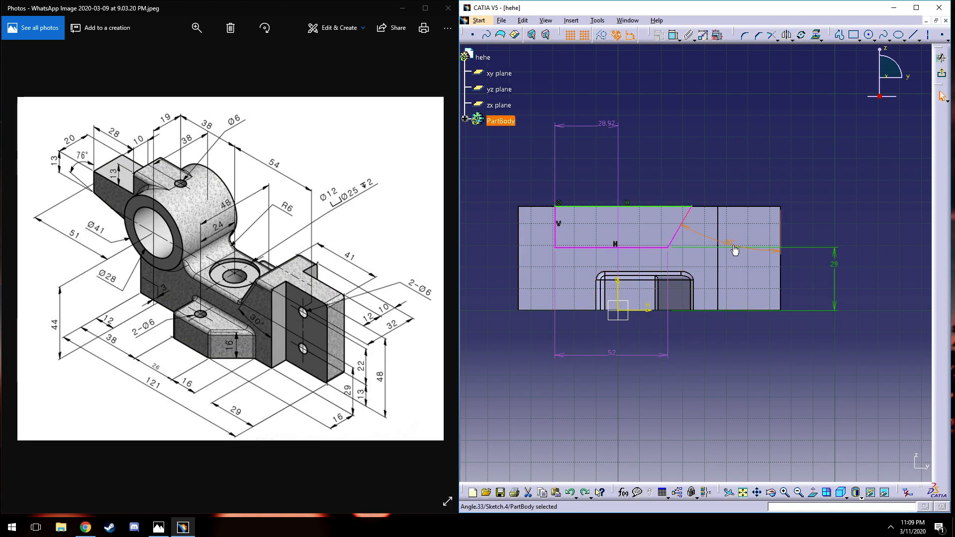
- Replace the vertical line's distance dimension from the axis with a length dimension placed beside the block's outer end
left_click_drag(765, 166, 740, 229)
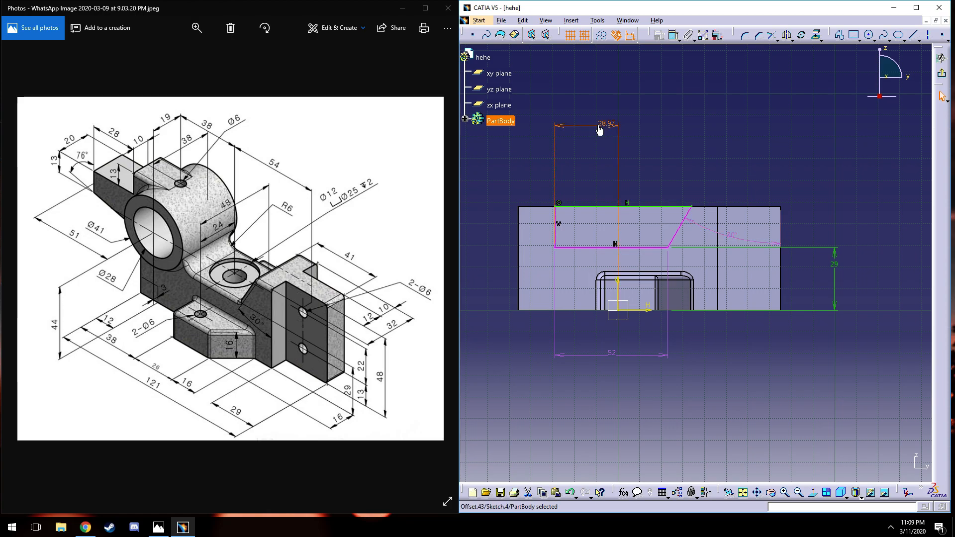
key("Delete")
left_click(556, 222)
left_click(674, 38)
left_click(492, 223)
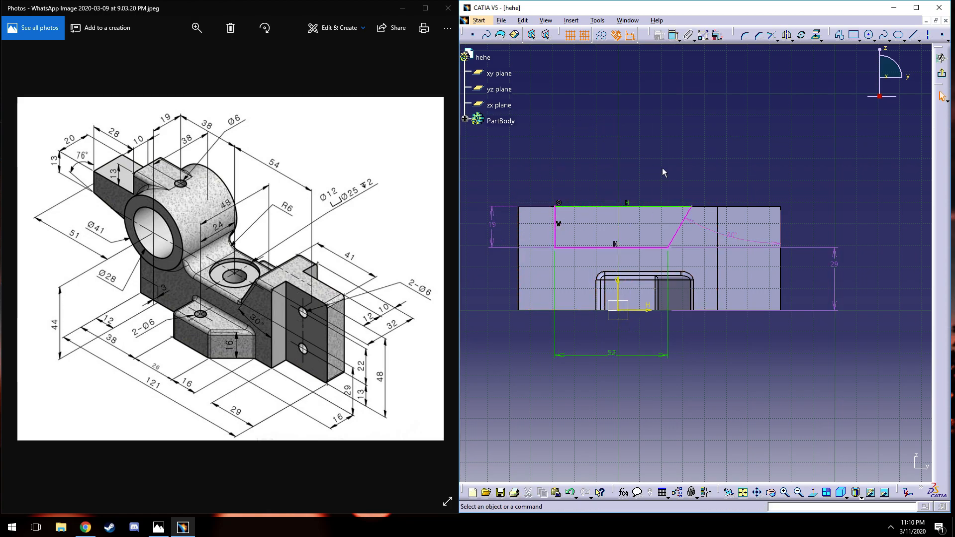
- Delete the 29 mm dimension and dimension the vertical line's distance from the sketch's vertical axis above the block
left_click_drag(731, 234, 765, 168)
key("Delete")
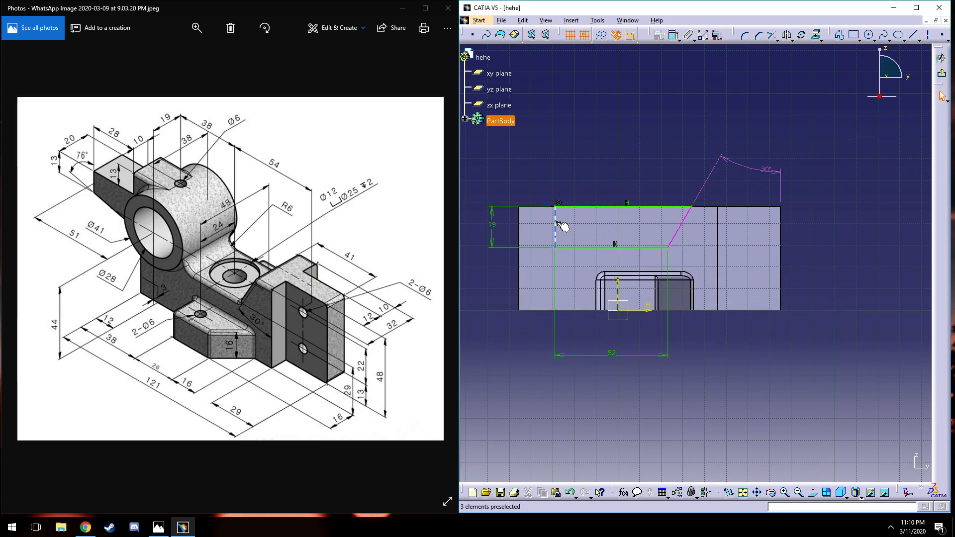
left_click(557, 220)
left_click(619, 281, "ctrl")
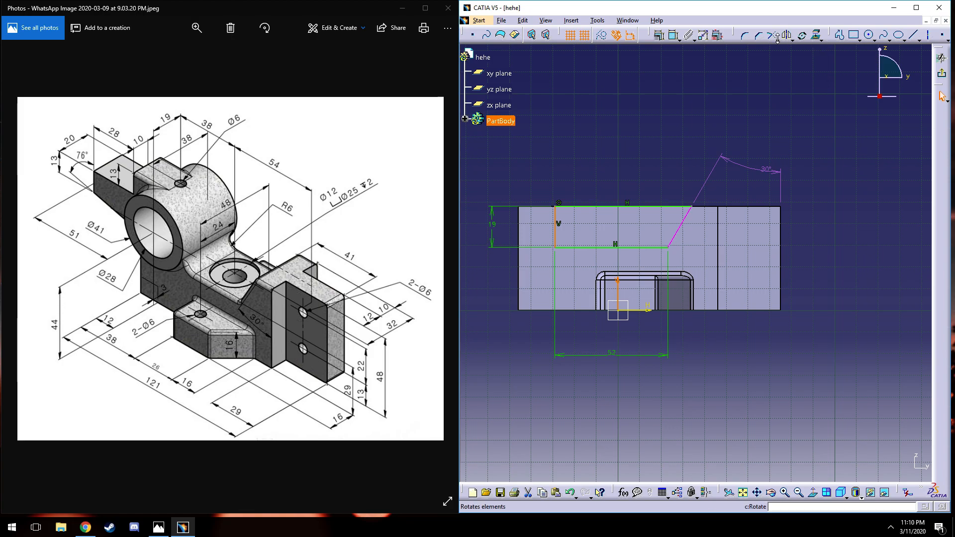
left_click(673, 36)
left_click(623, 99)
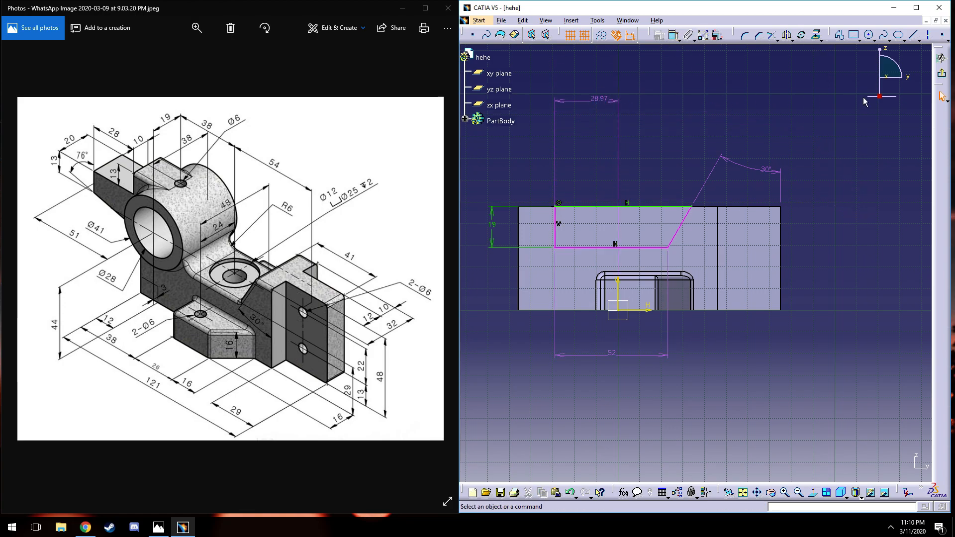
left_click(906, 465)
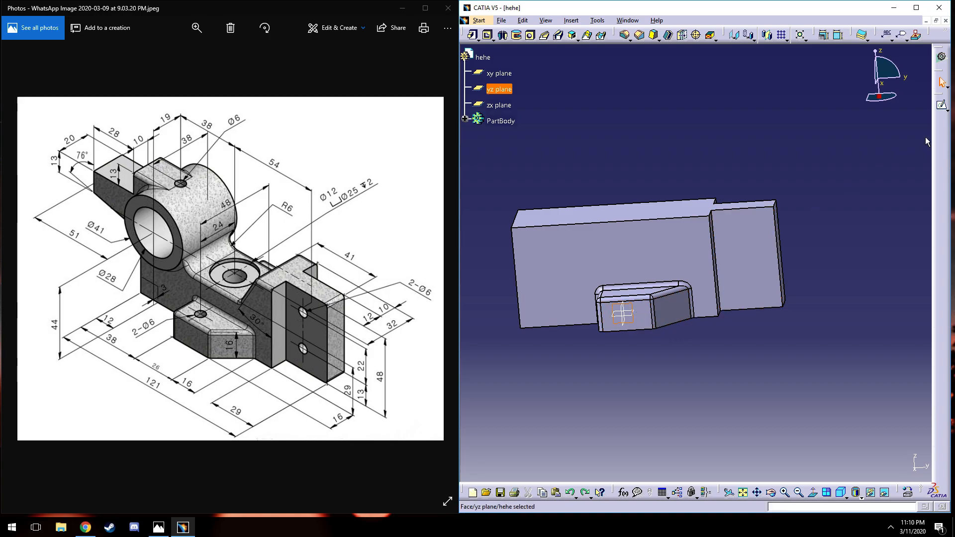
- Start a new sketch on the yz plane and draw a short horizontal line above the block near its tab end
left_click(942, 103)
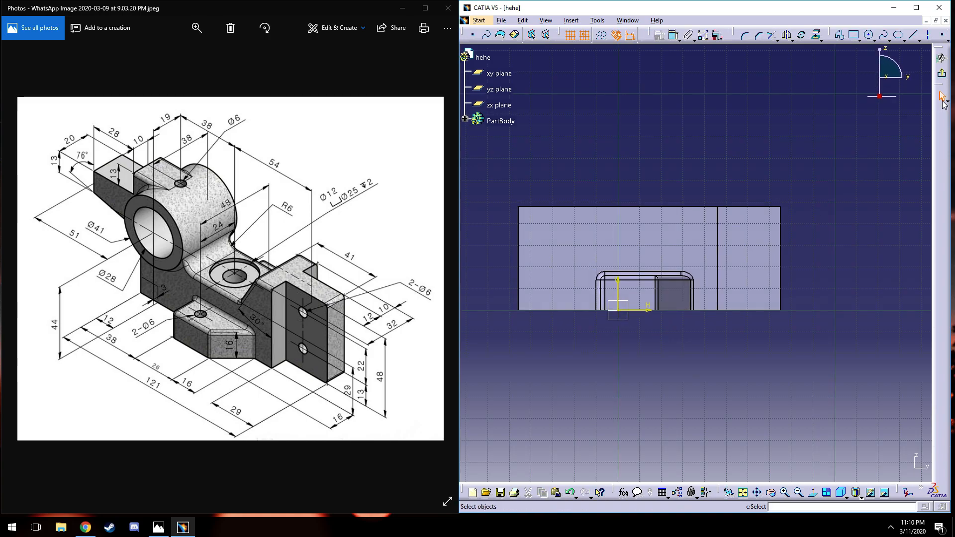
middle_click_drag(646, 139, 657, 113)
mouse_move(639, 275)
middle_mouse_down()
mouse_move(620, 269)
mouse_move(641, 147)
mouse_move(688, 120)
mouse_move(641, 141)
mouse_move(647, 157)
middle_mouse_up()
left_click(913, 36)
left_click(646, 132)
left_click(731, 131)
left_click(765, 115)
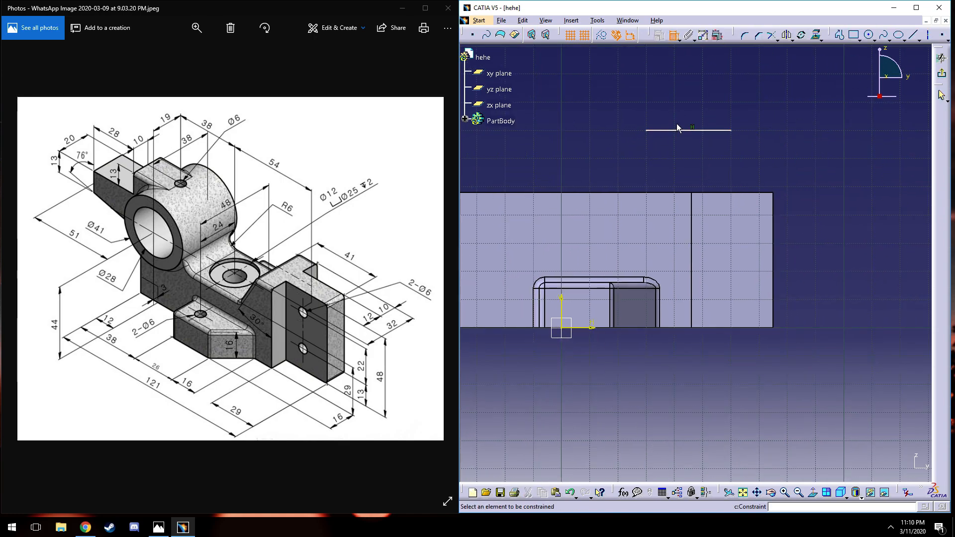
- Set the horizontal line's length to 41 mm, with the dimension placed above it
left_click(680, 85)
double_click(680, 86)
type("41mm")
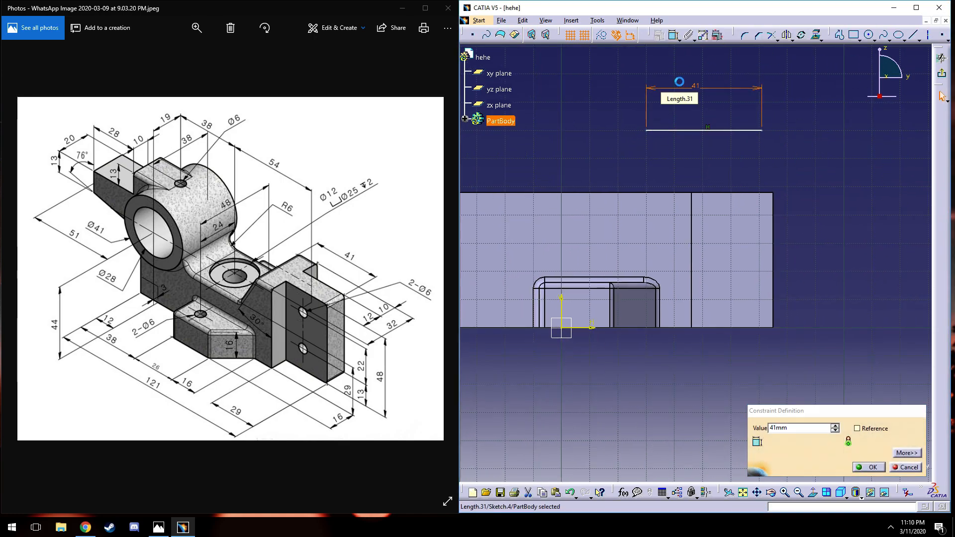
key("Return")
- Make the 41 mm line's outer end coincident with the upper corner at the block's tab end
left_click(763, 130)
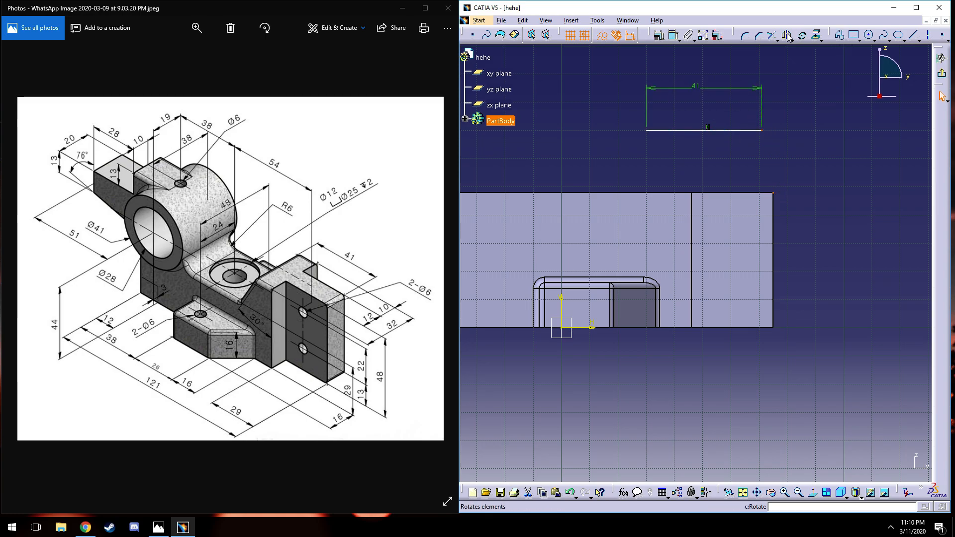
left_click(659, 35)
left_click(876, 371)
left_click(867, 466)
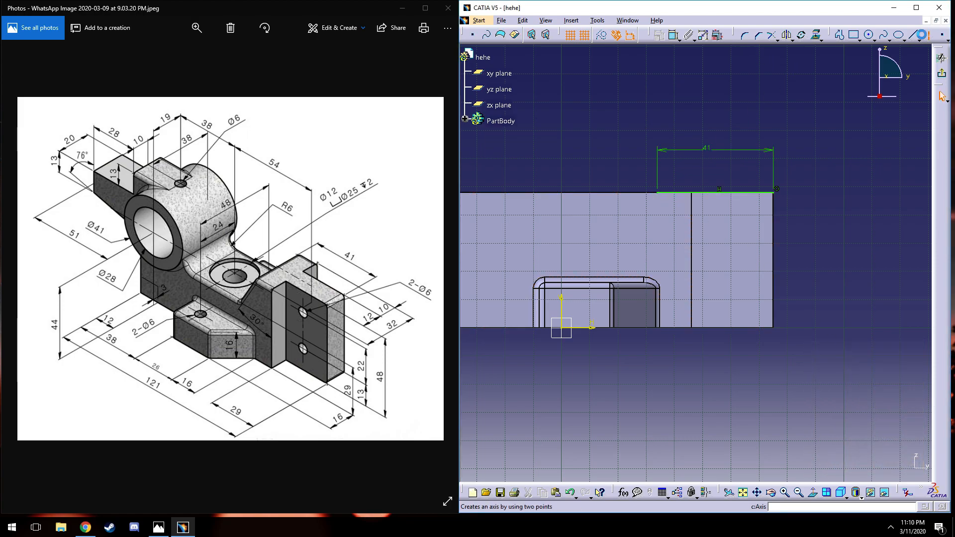
- Draw a slanted line from the 41 mm line's inner end down into the block
left_click(923, 36)
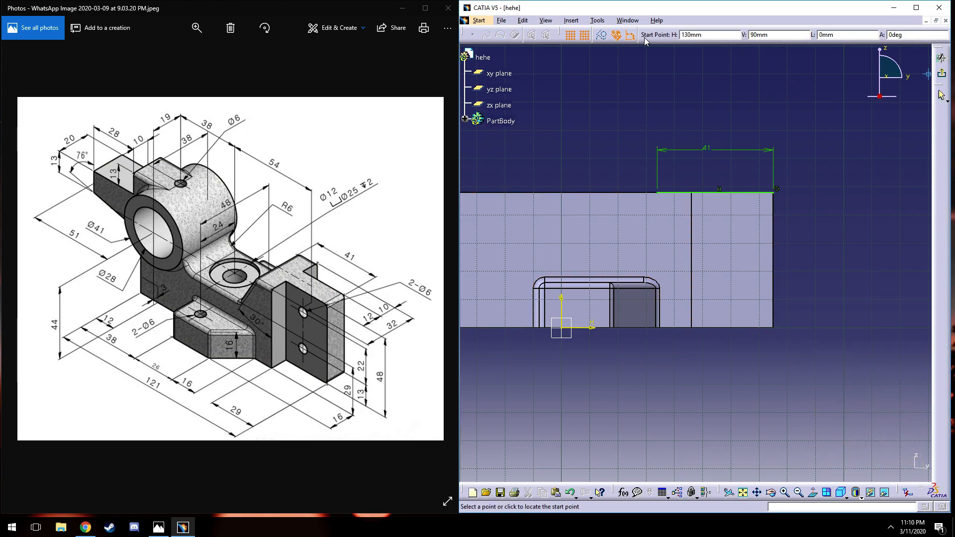
key("Escape")
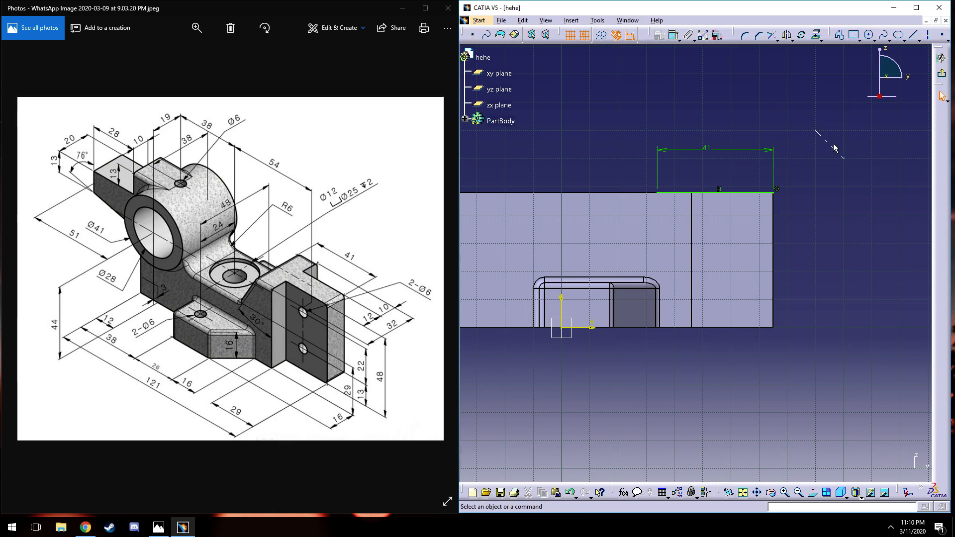
left_click(914, 35)
left_click(657, 192)
left_click(591, 214)
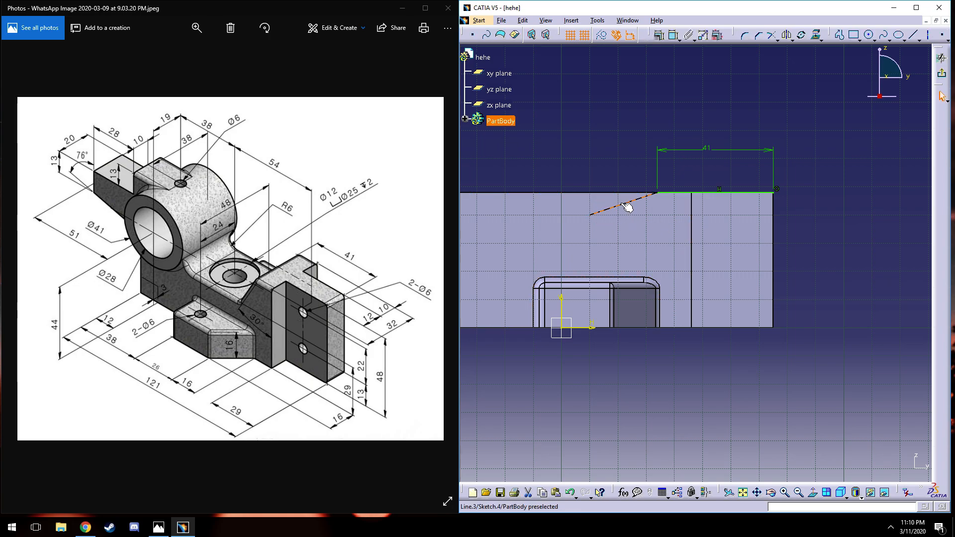
- Set the angle between the slanted line and the vertical edge where the tab meets the block to 30°
left_click(695, 211)
left_click(806, 185)
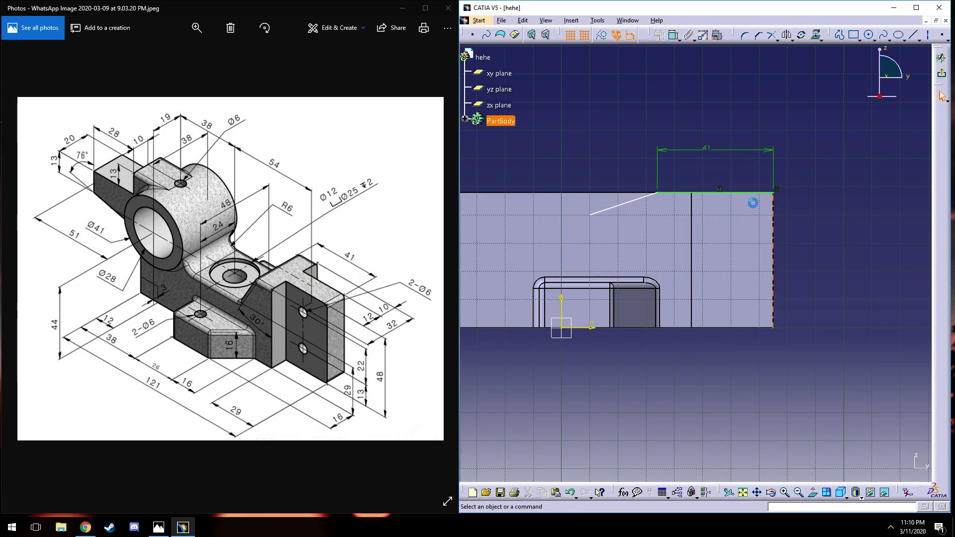
left_click(636, 205)
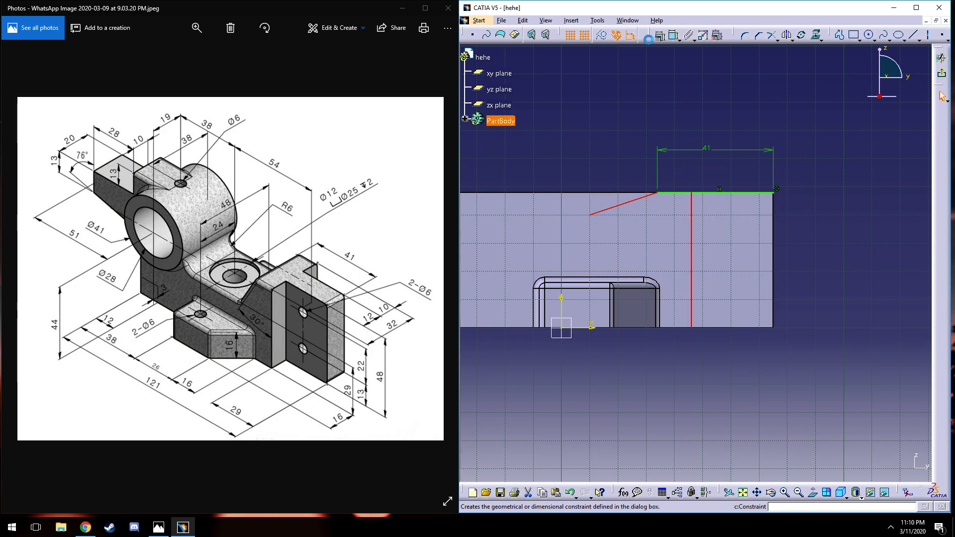
left_click(666, 228)
double_click(667, 224)
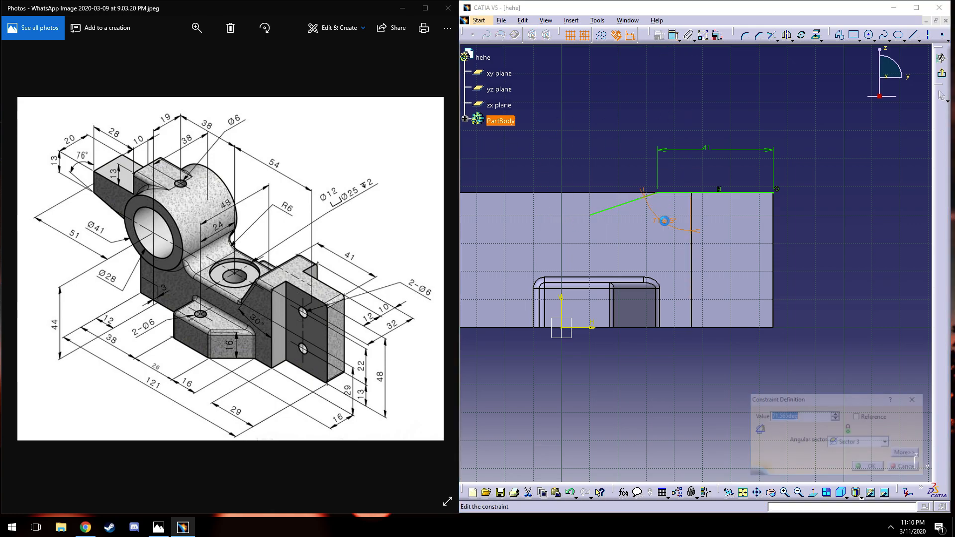
key("Return")
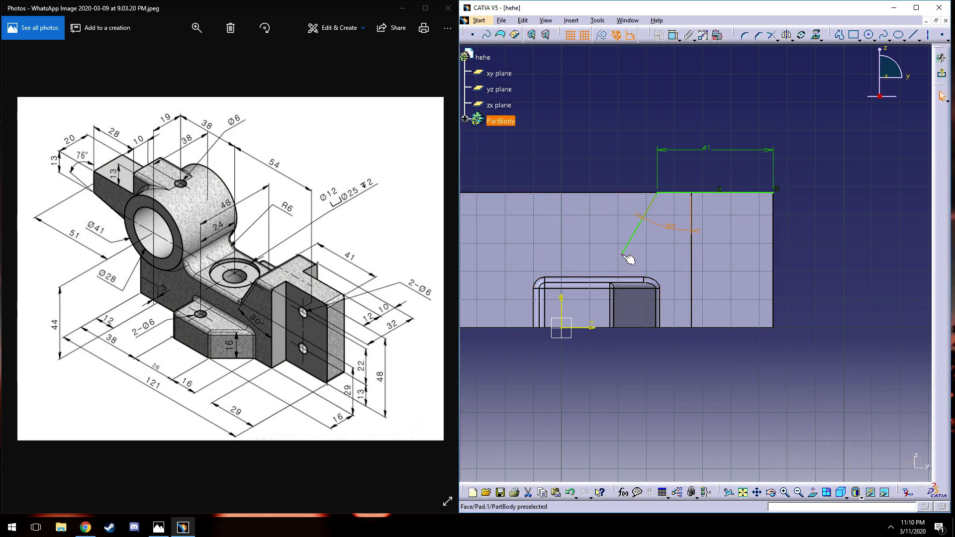
- Set the distance from the slanted line's lower end to the block's bottom edge to 29 mm
left_click(673, 36)
left_click(846, 269)
double_click(847, 271)
type("29")
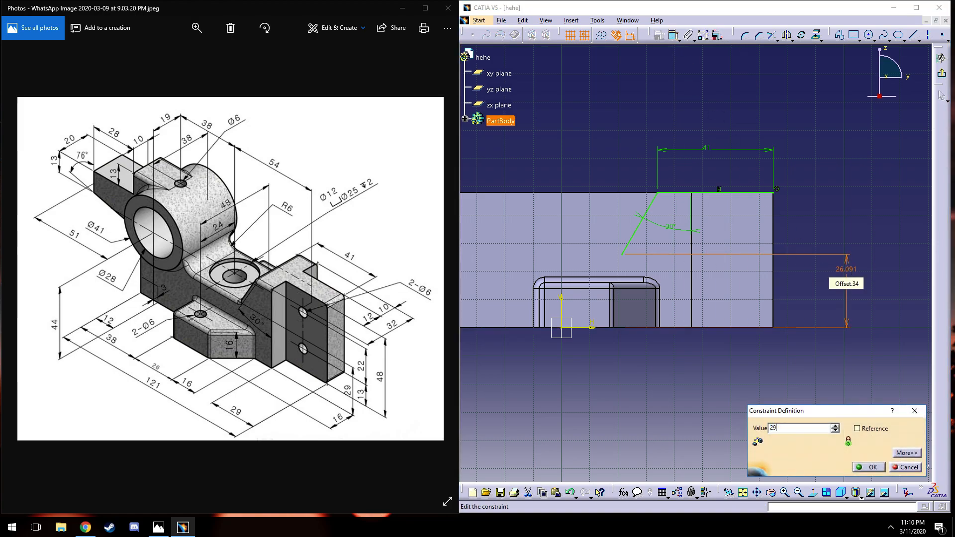
key("Return")
- Draw a horizontal line inward from the slanted line's lower end and set its length to 38+26-12 mm
left_click(914, 36)
left_click(655, 256)
left_click(534, 255)
left_click(672, 36)
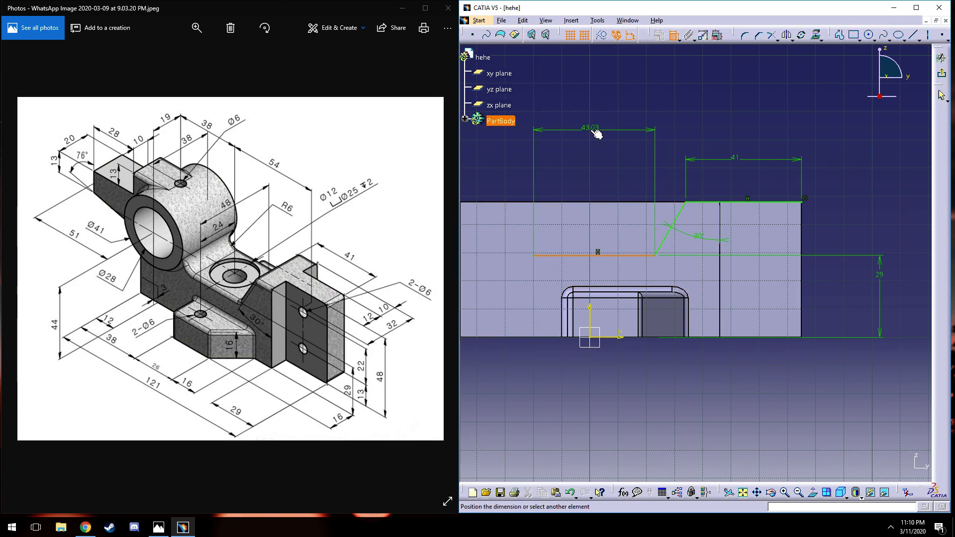
left_click(595, 131)
double_click(592, 129)
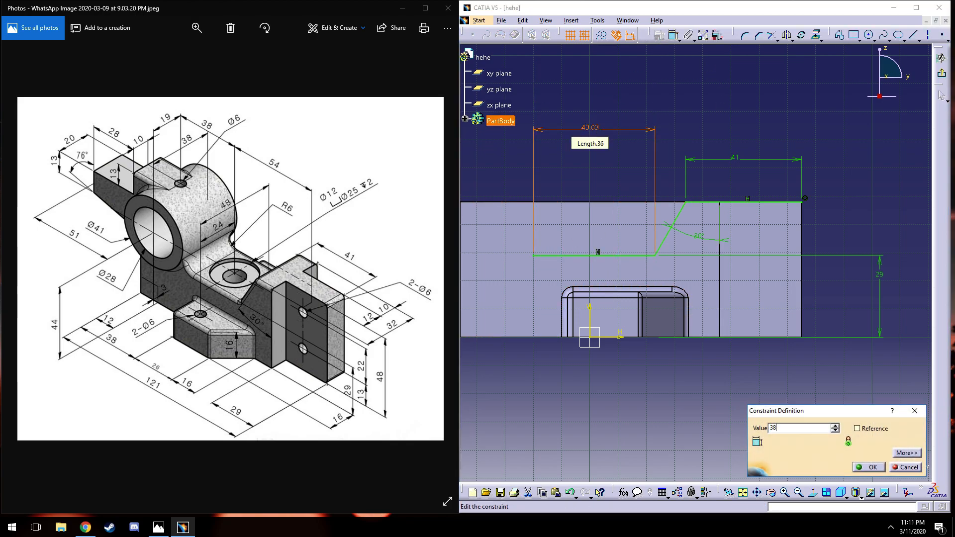
type("38+26-12")
key("Return")
- Move the lower horizontal line's length dimension below the block
middle_click_drag(649, 93, 711, 112)
double_click(643, 147)
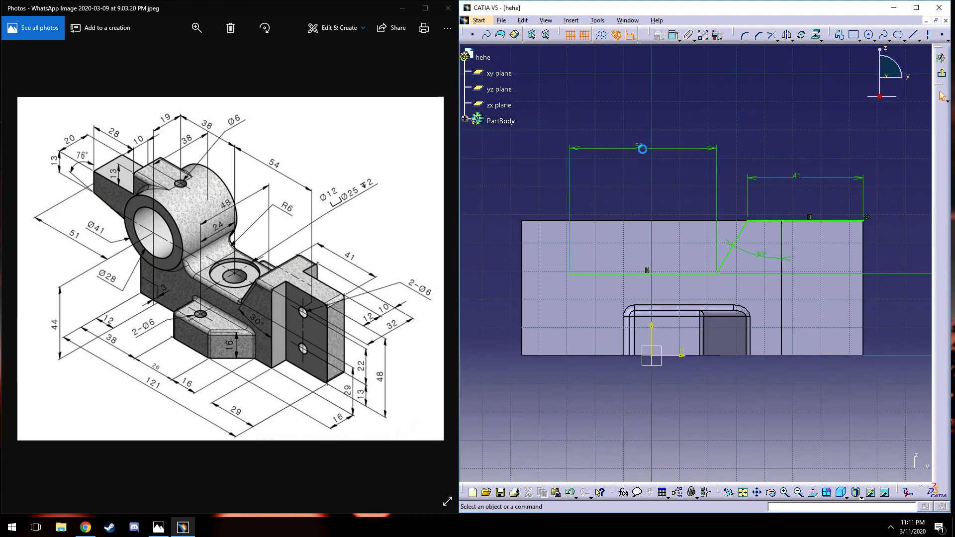
left_click_drag(648, 152, 645, 444)
- Close the cutout profile with a vertical line up to the block's top edge and a horizontal line to the slanted line's upper end
left_click(918, 37)
left_click(570, 273)
left_click(570, 220)
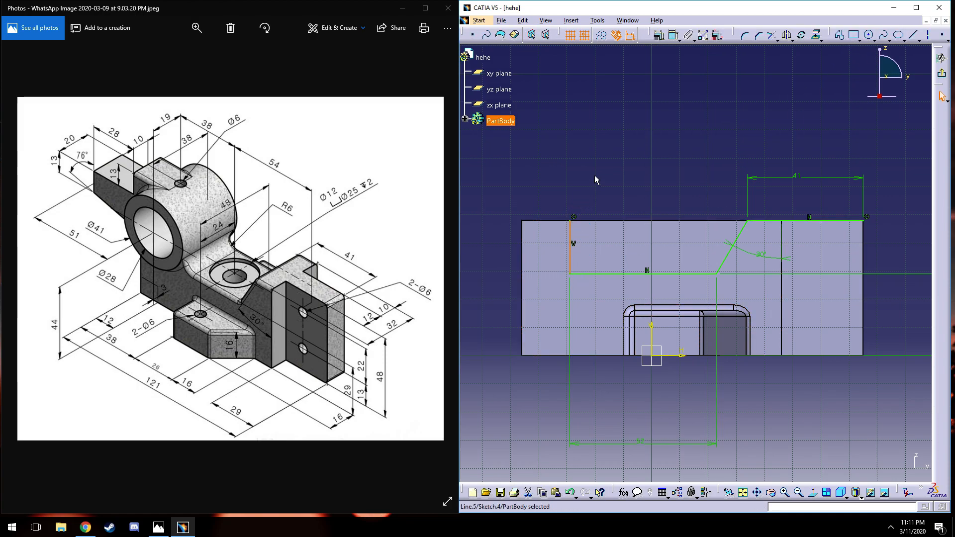
left_click(913, 34)
left_click(570, 221)
left_click(760, 233)
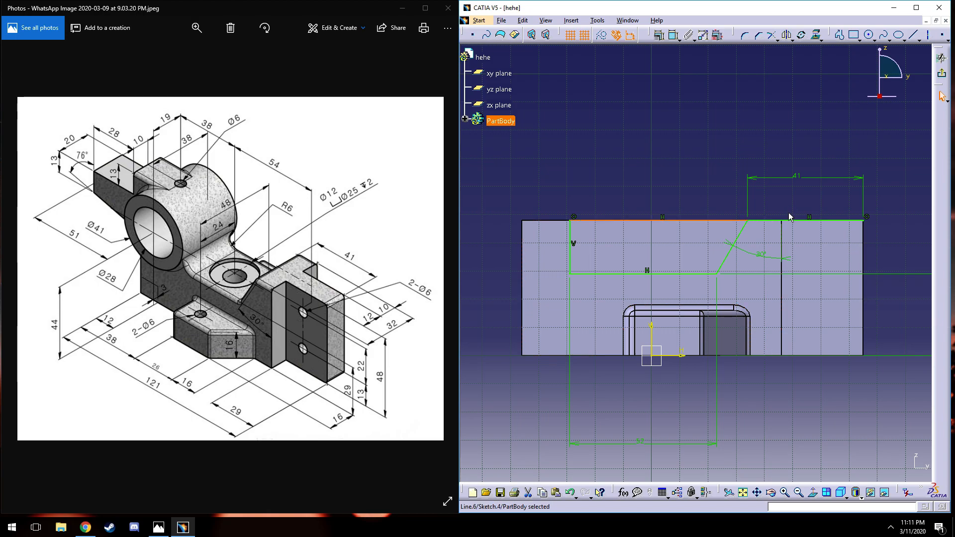
- Dimension the cutout profile's top line and the distance from its vertical line to the sketch's vertical axis
left_click(613, 221)
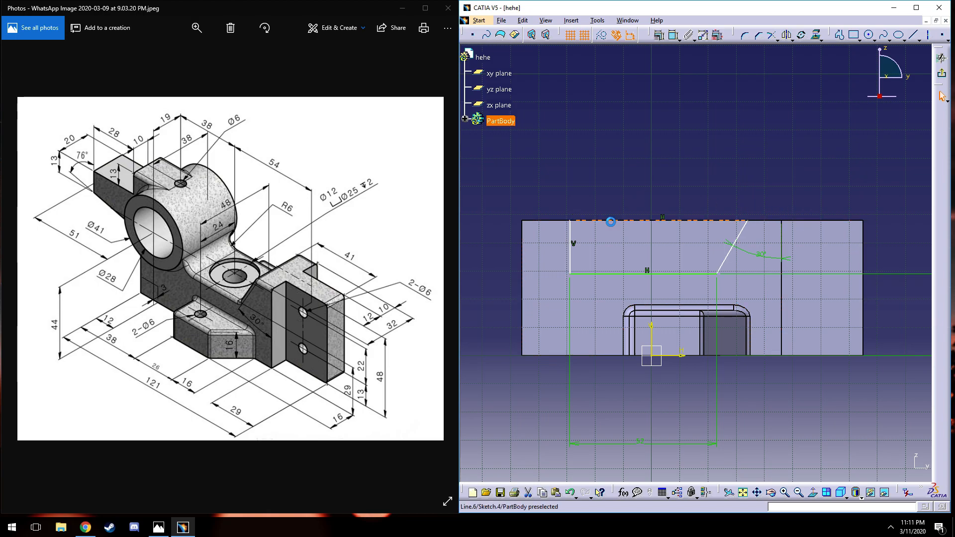
left_click(674, 34)
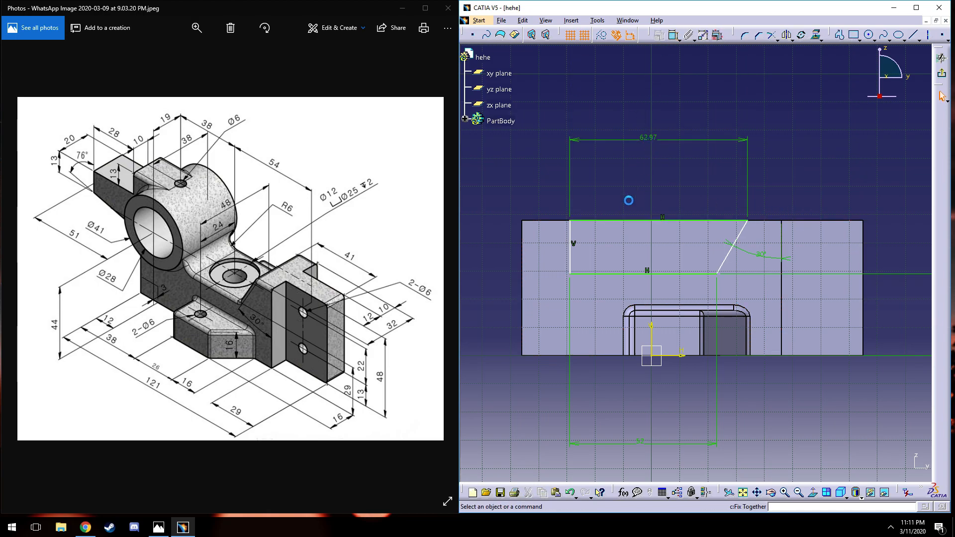
left_click(651, 329, "ctrl")
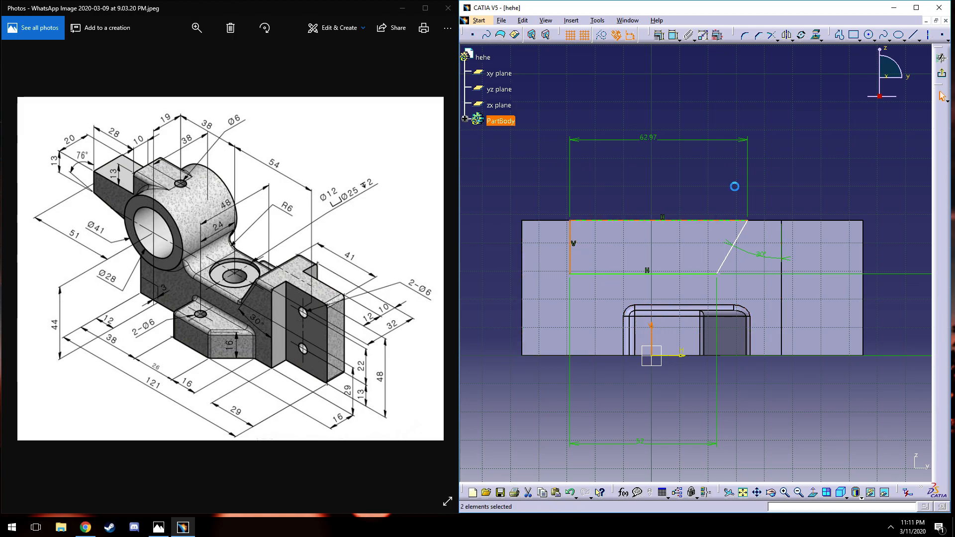
left_click(674, 35)
left_click(631, 86)
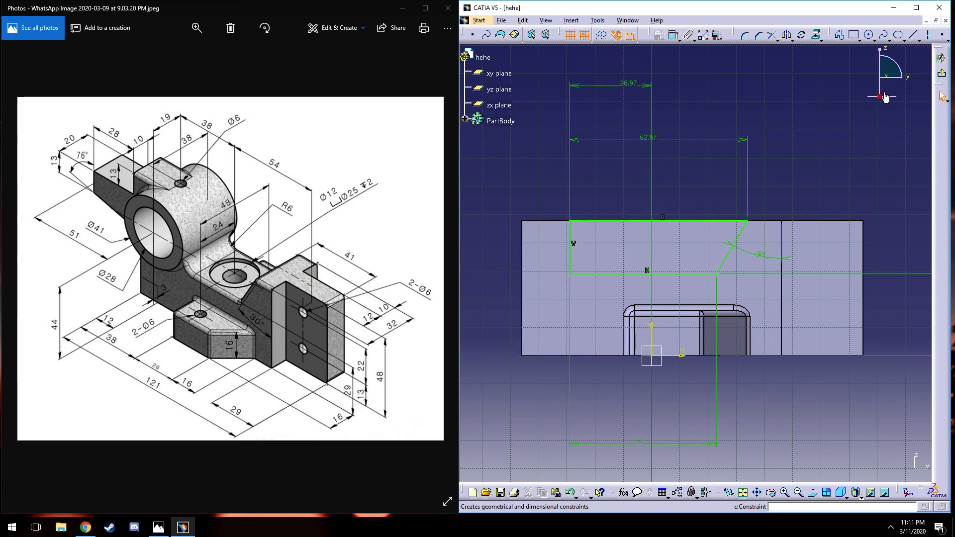
- Cut the closed cutout profile out of the block as a 16 mm deep pocket with mirrored extent
left_click(942, 75)
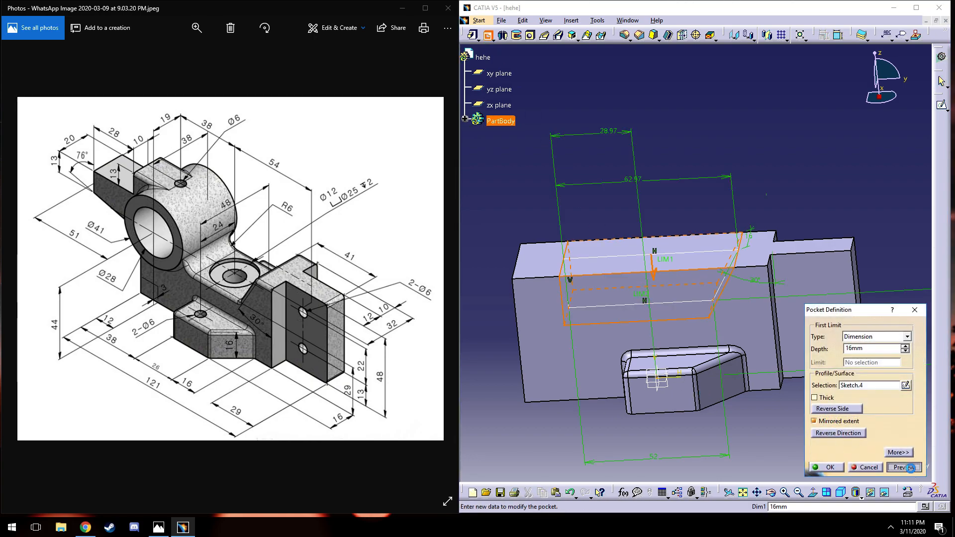
left_click(904, 467)
left_click(825, 467)
middle_click_drag(649, 342, 574, 301)
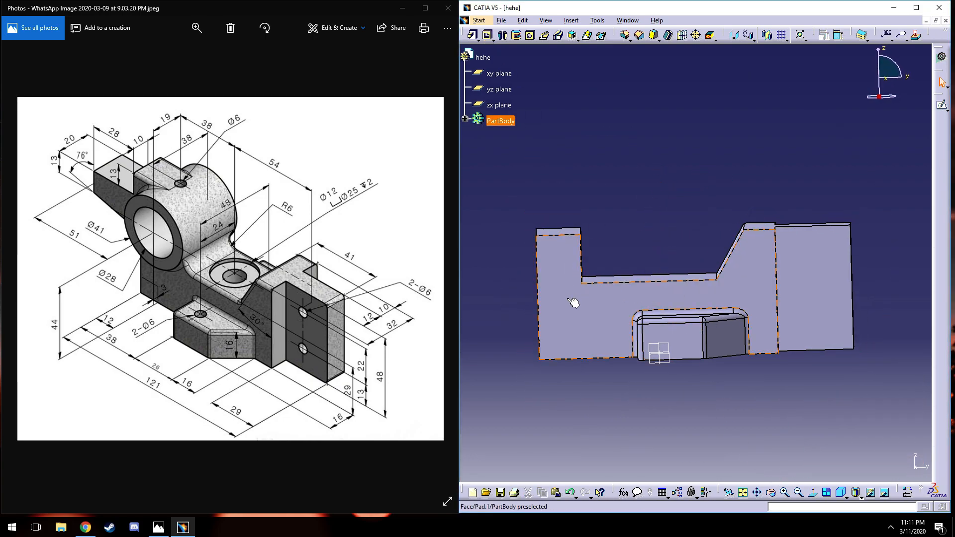
- Start a sketch on the yz plane and draw a circle about 20 mm in diameter above the block's tall end
left_click(659, 352)
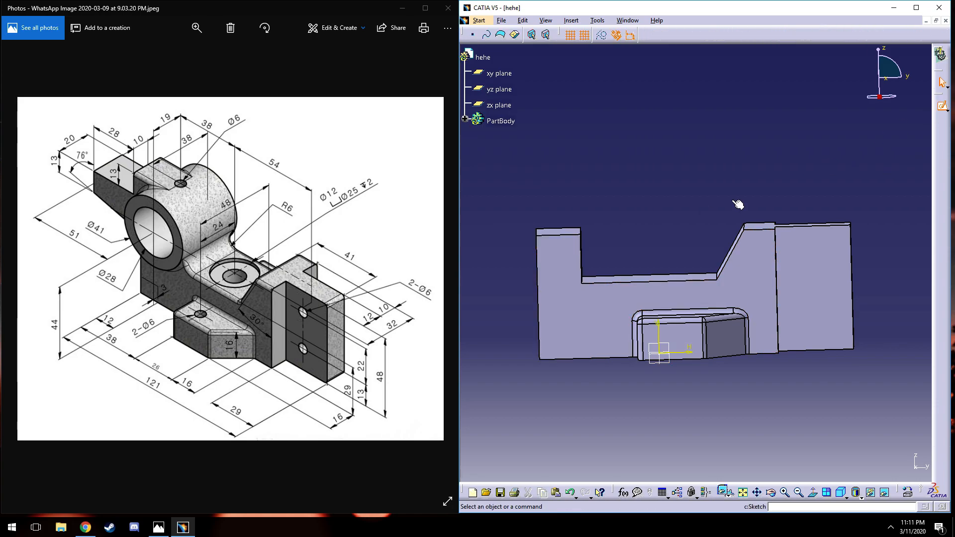
middle_click_drag(699, 156, 707, 152)
left_click(868, 35)
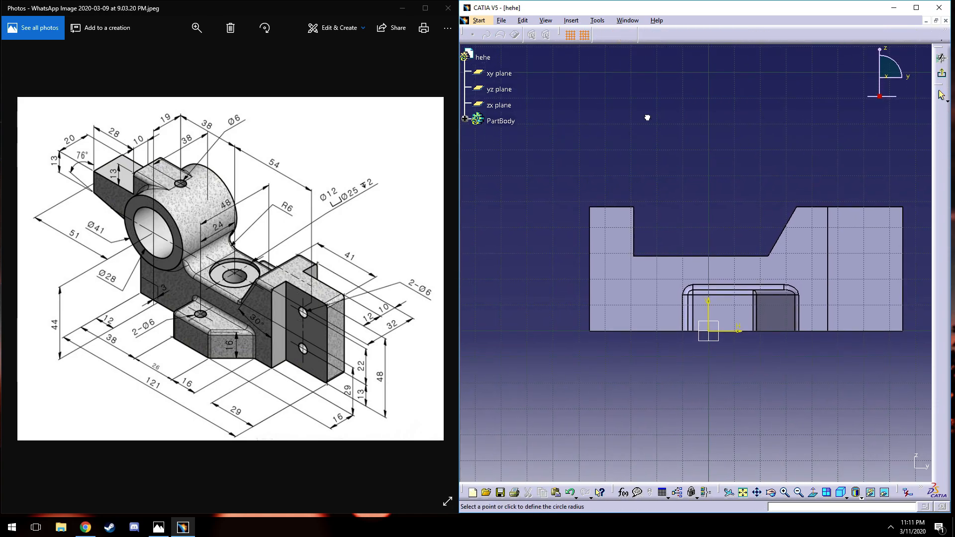
left_click(654, 122)
left_click(680, 121)
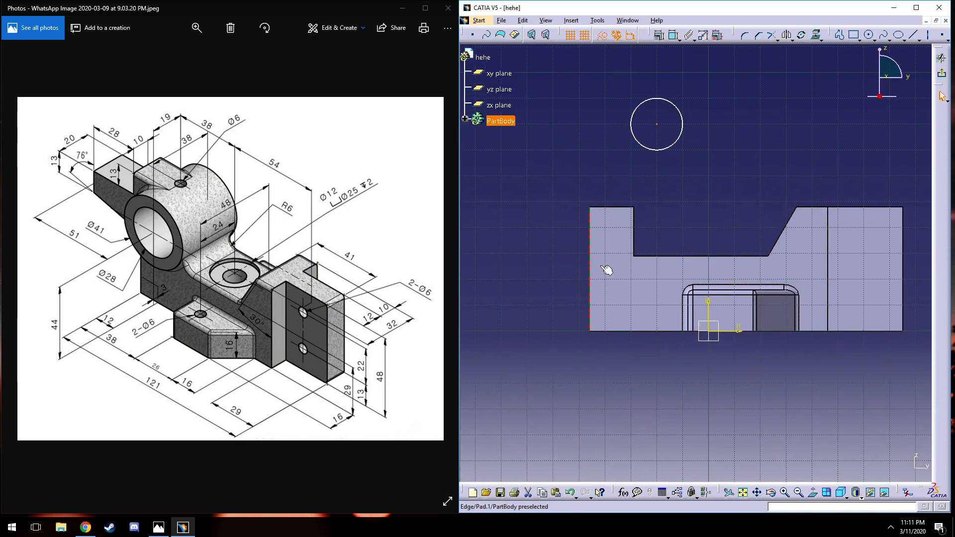
- Set the horizontal distance from the circle's centre to the block's outer vertical edge to 12 mm
left_click(674, 35)
left_click(589, 224)
left_click(657, 124)
left_click(591, 92)
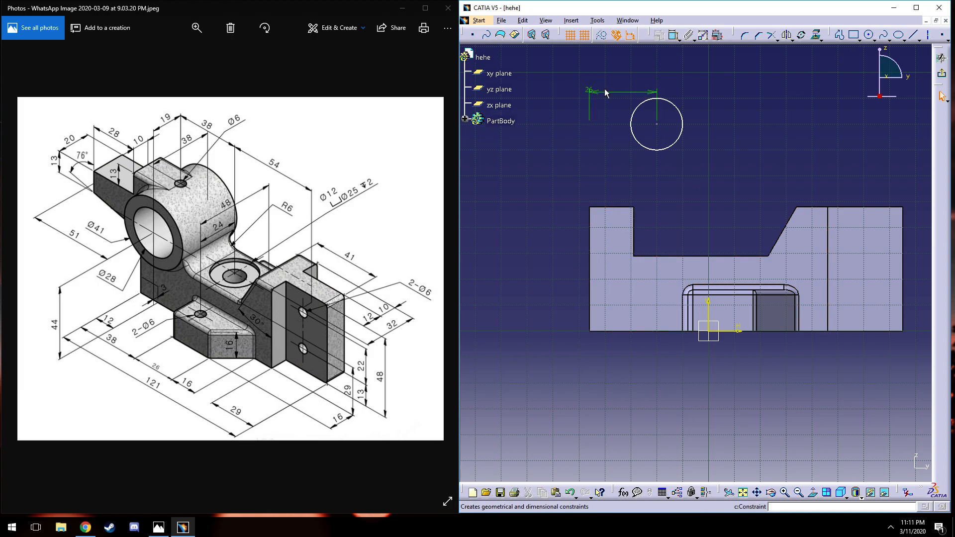
double_click(589, 90)
type("12")
key("Return")
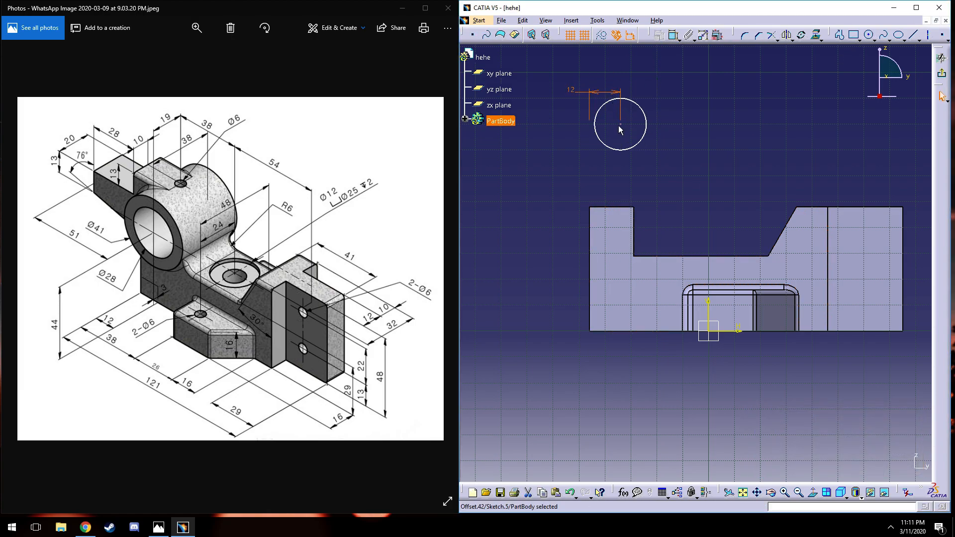
- Set the height of the circle's centre above the block's bottom edge to 44 mm
left_click(623, 333)
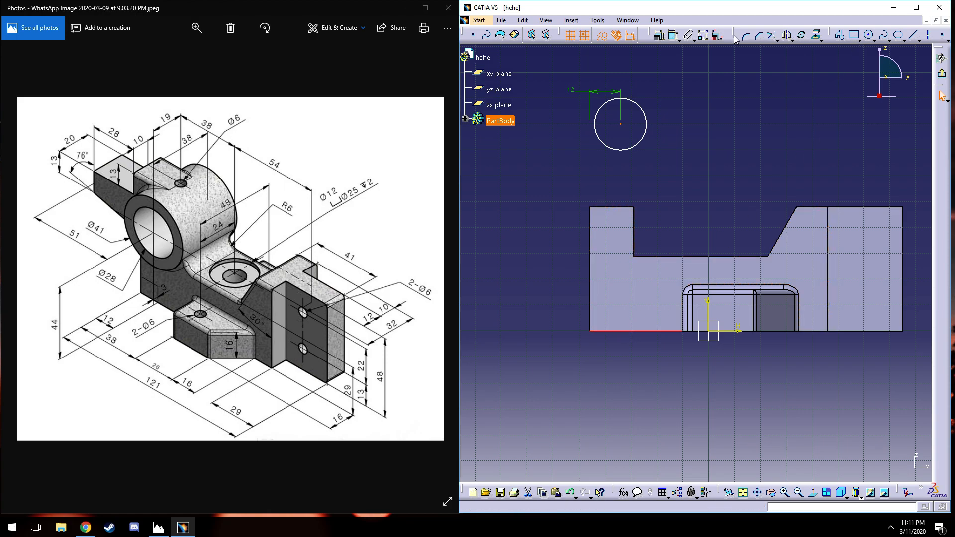
left_click(673, 35)
left_click(620, 123)
left_click(495, 233)
double_click(495, 273)
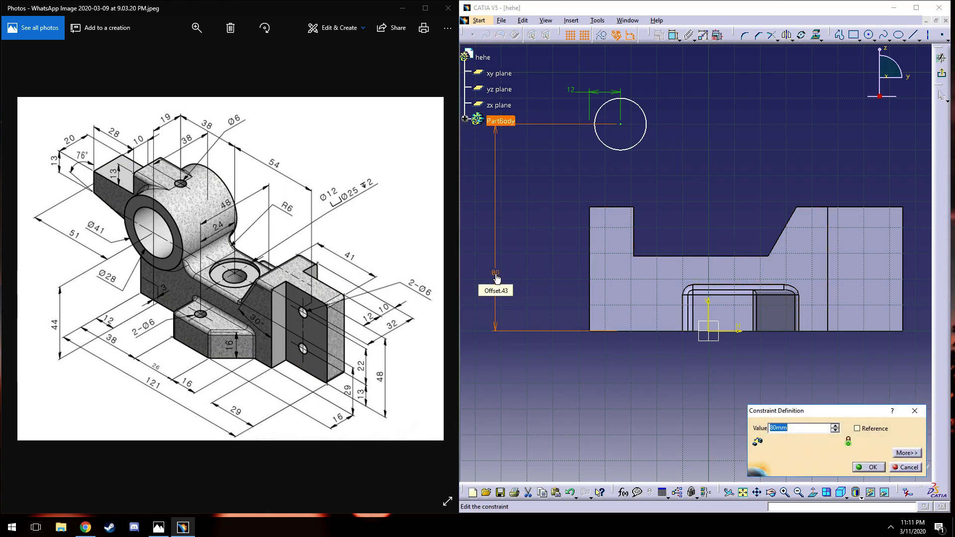
key("Return")
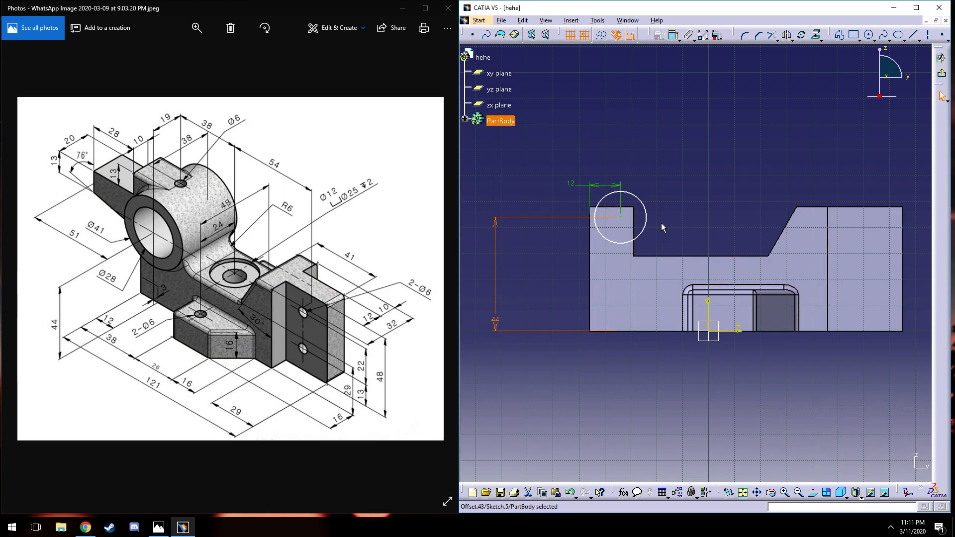
- Add a diameter constraint to the circle and set it to 28 mm
left_click(672, 36)
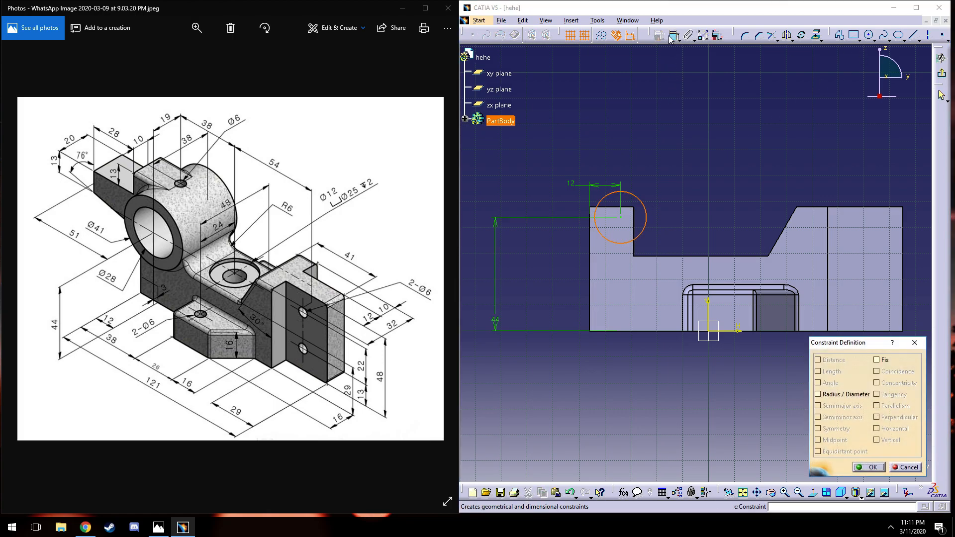
left_click(817, 394)
left_click(868, 467)
left_click_drag(649, 211, 684, 175)
double_click(676, 167)
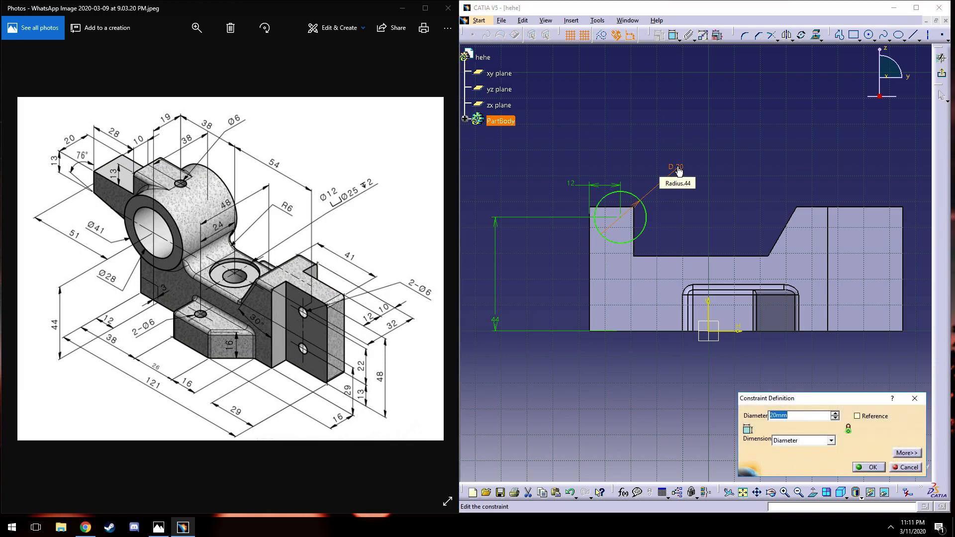
type("28")
key("Return")
- Draw a second circle above the block and make it concentric with the 28 mm circle
left_click(868, 34)
left_click(734, 124)
left_click(757, 135)
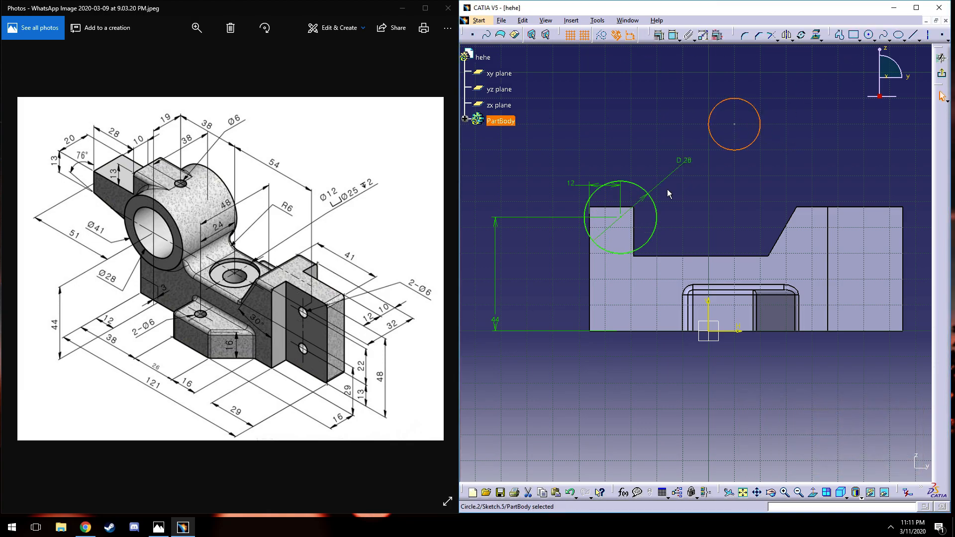
left_click(839, 35)
left_click(897, 376)
left_click(868, 467)
- Enlarge the second circle around the first one and set its diameter to 41 mm
left_click_drag(680, 192, 689, 188)
left_click(674, 35)
left_click(694, 203)
left_click(730, 146)
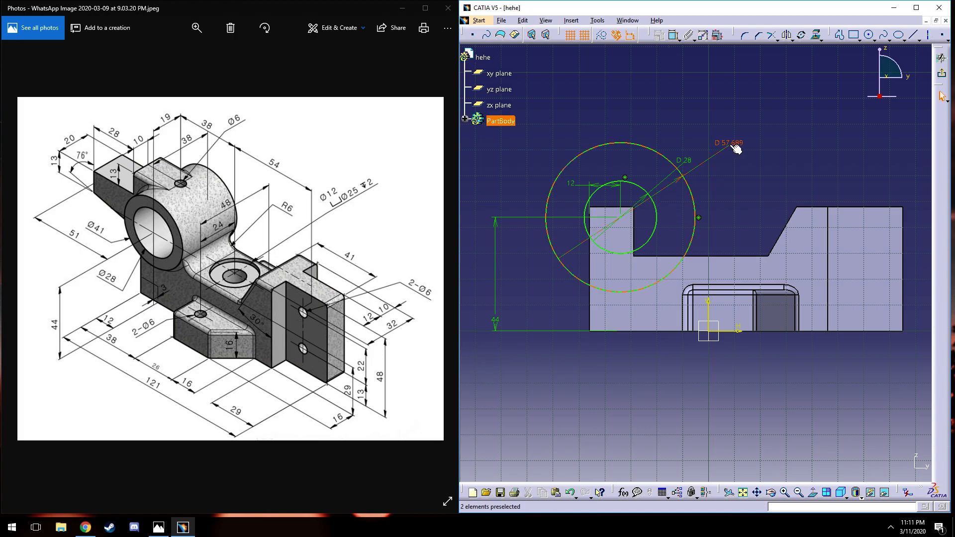
double_click(735, 149)
type("41")
key("Return")
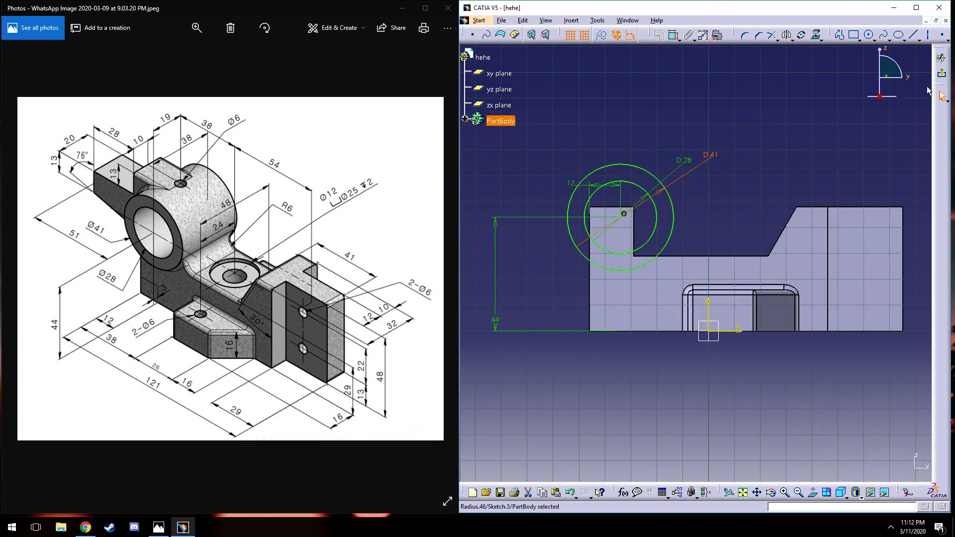
- Pad the two-circle ring profile to a length of 19 mm with mirrored extent
left_click(941, 73)
left_click(472, 34)
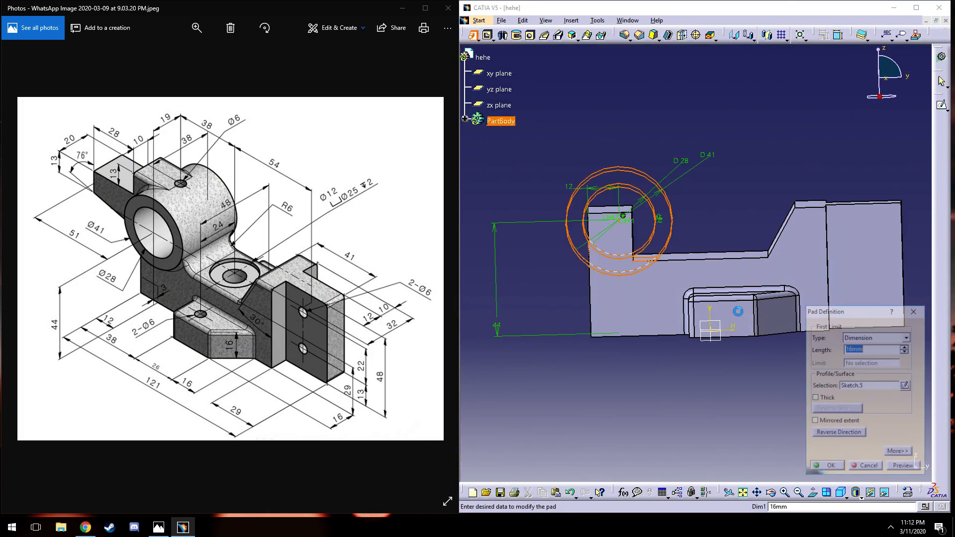
left_click(814, 421)
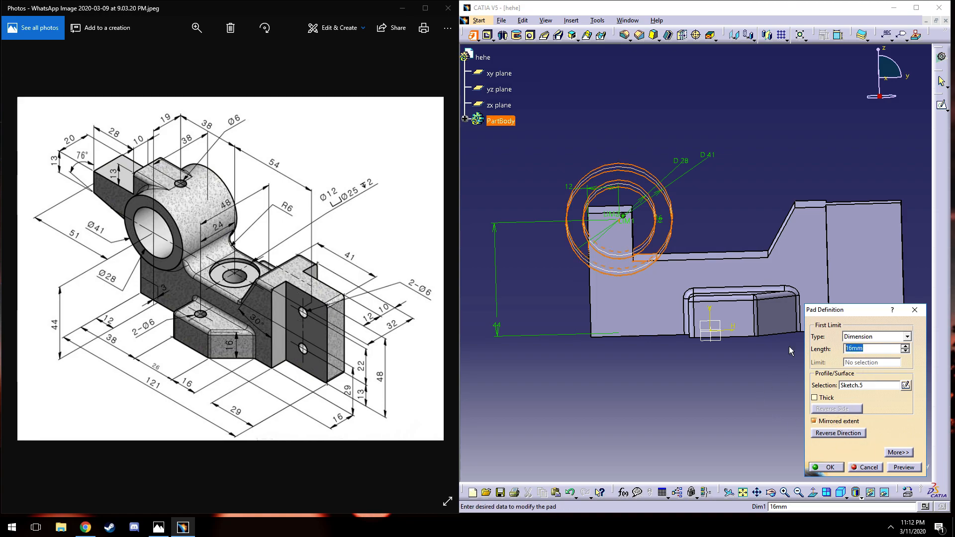
type("16+")
left_click(829, 467)
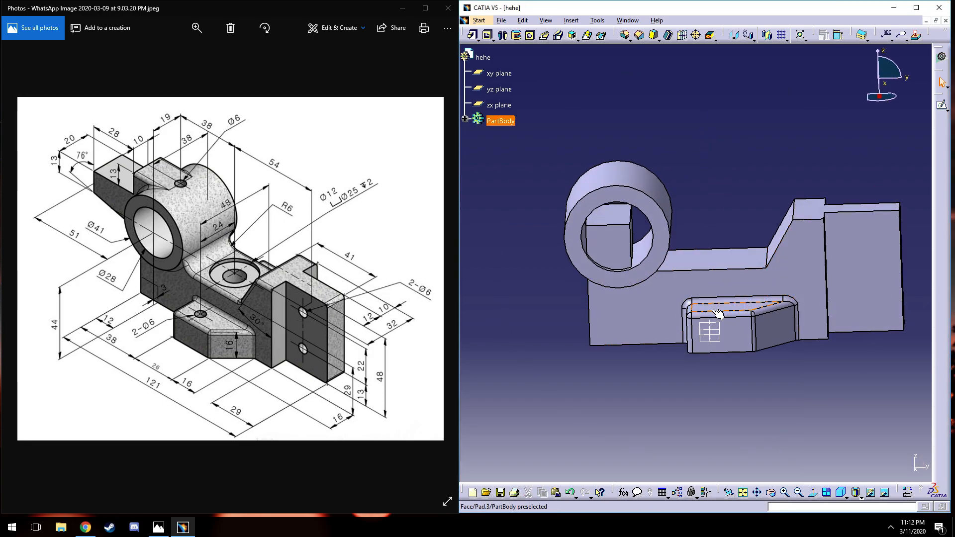
- Sketch a circle on the yz plane and make it coincident with the hollow cylinder's inner circular edge
left_click(499, 89)
left_click(942, 105)
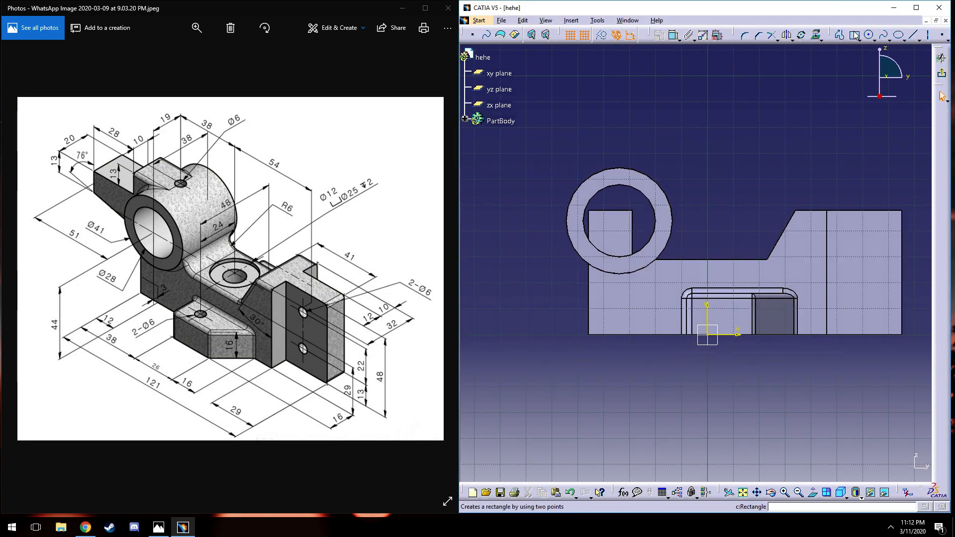
left_click(873, 39)
left_click(881, 48)
left_click(733, 153)
left_click(770, 147)
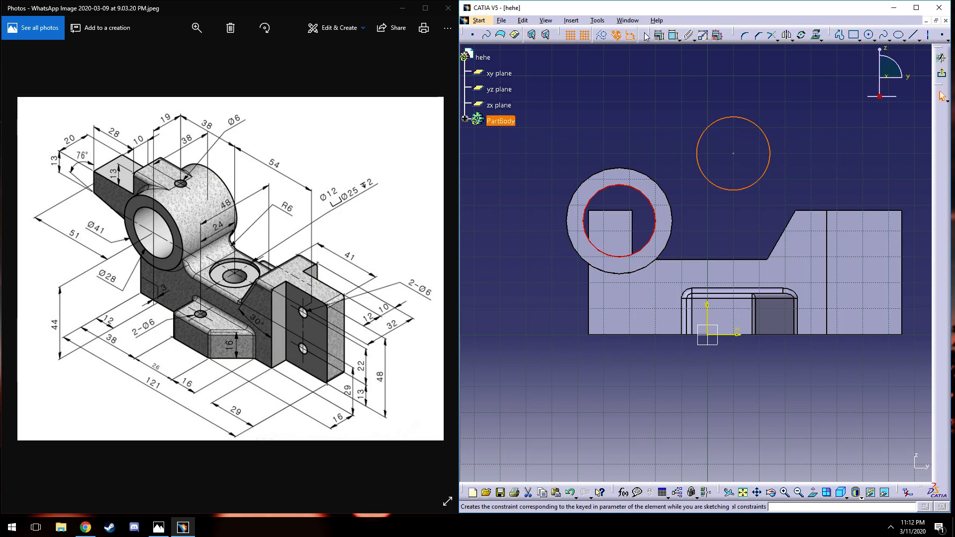
left_click(658, 34)
left_click(869, 467)
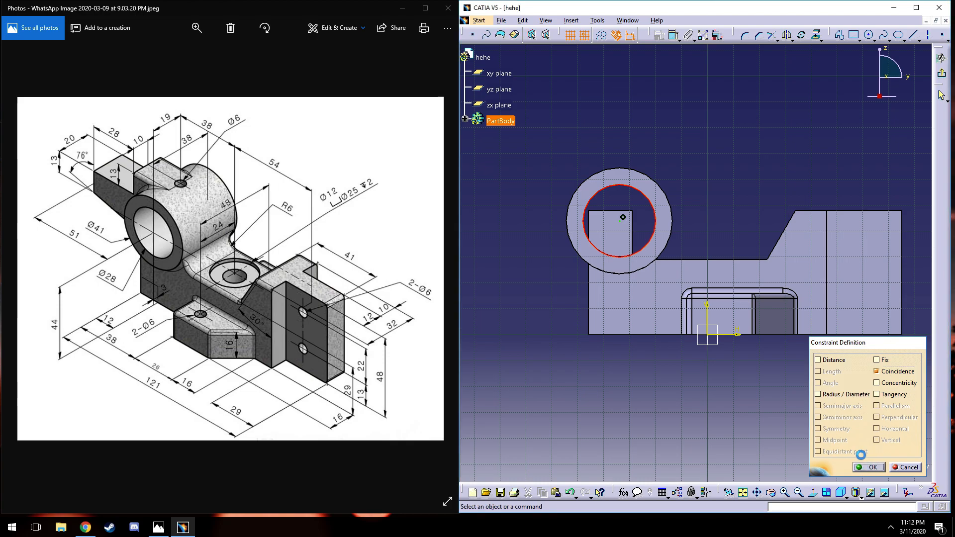
- Clear the block material from the cylinder's bore with a 19 mm deep pocket with mirrored extent
left_click(942, 75)
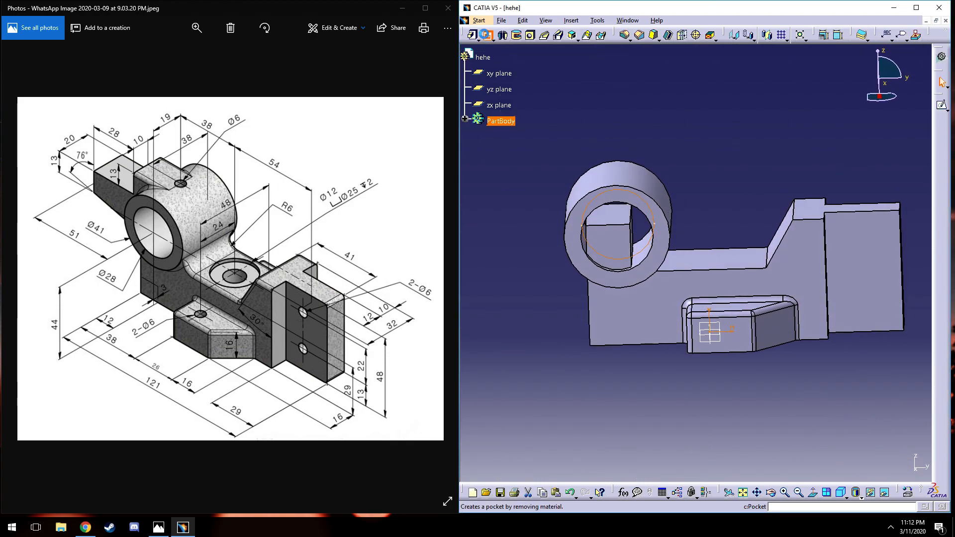
left_click(830, 467)
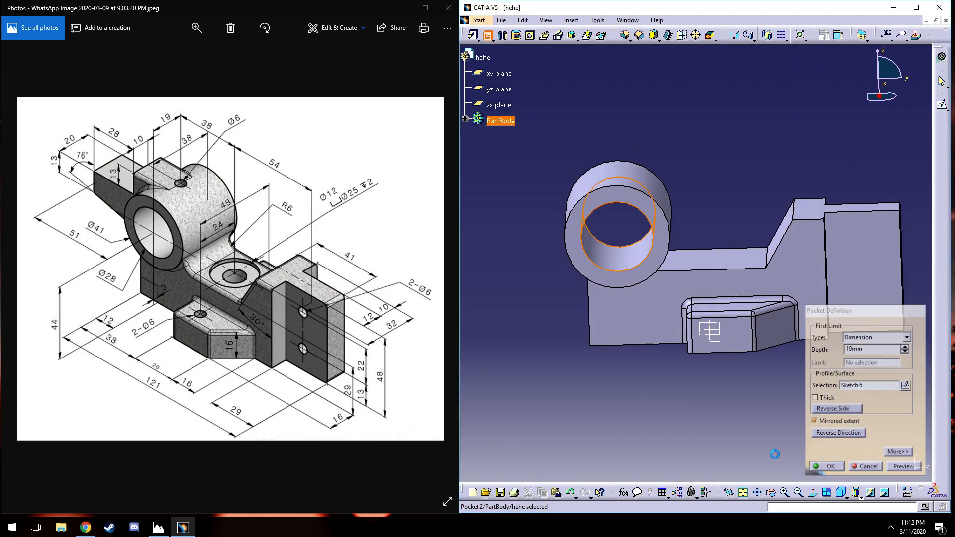
mouse_move(702, 152)
middle_mouse_down()
mouse_move(731, 124)
mouse_move(719, 133)
mouse_move(725, 128)
mouse_move(703, 215)
mouse_move(718, 184)
mouse_move(698, 185)
mouse_move(698, 138)
middle_mouse_up()
middle_click_drag(676, 148, 644, 149)
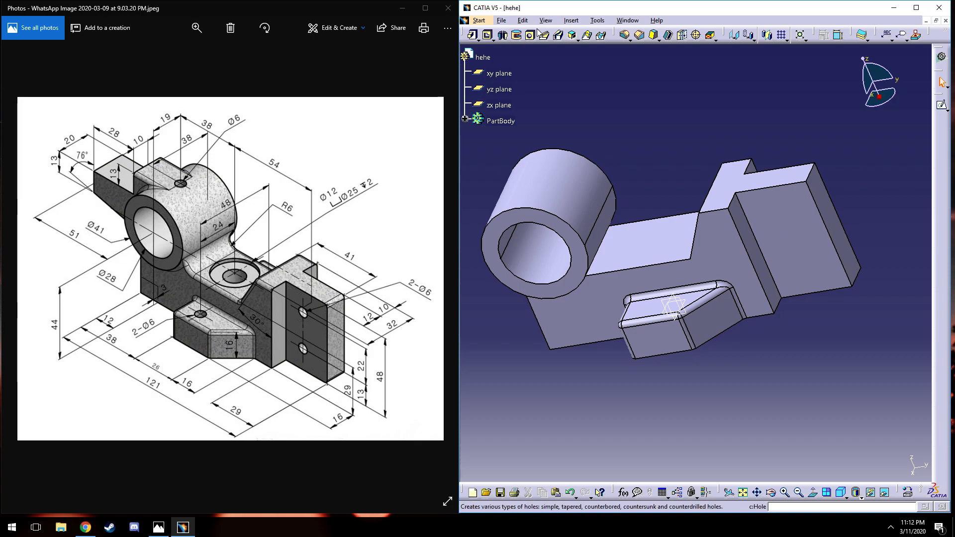
- Apply a 6 mm edge fillet where the cylinder meets the floor of the block's upper cutout
left_click(624, 34)
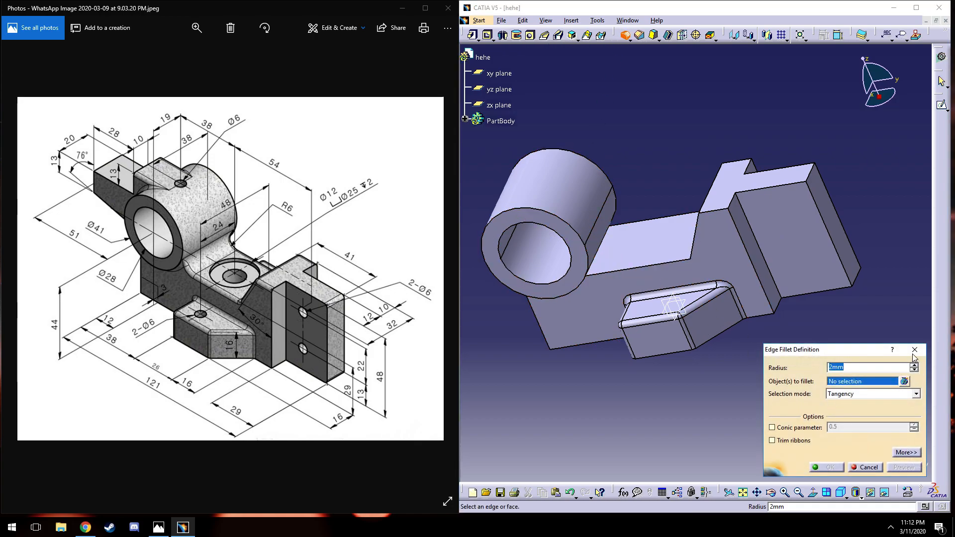
key("Escape")
left_click(631, 35)
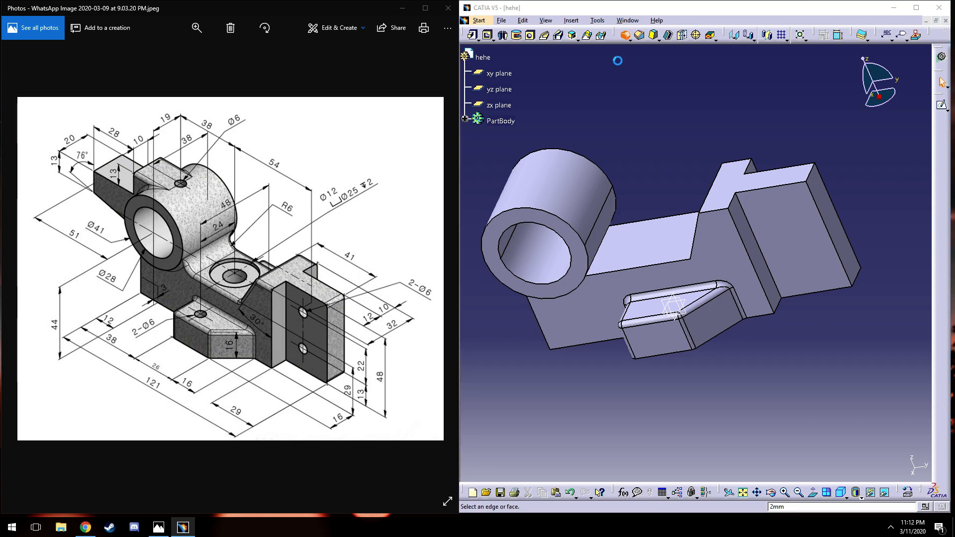
left_click(604, 253)
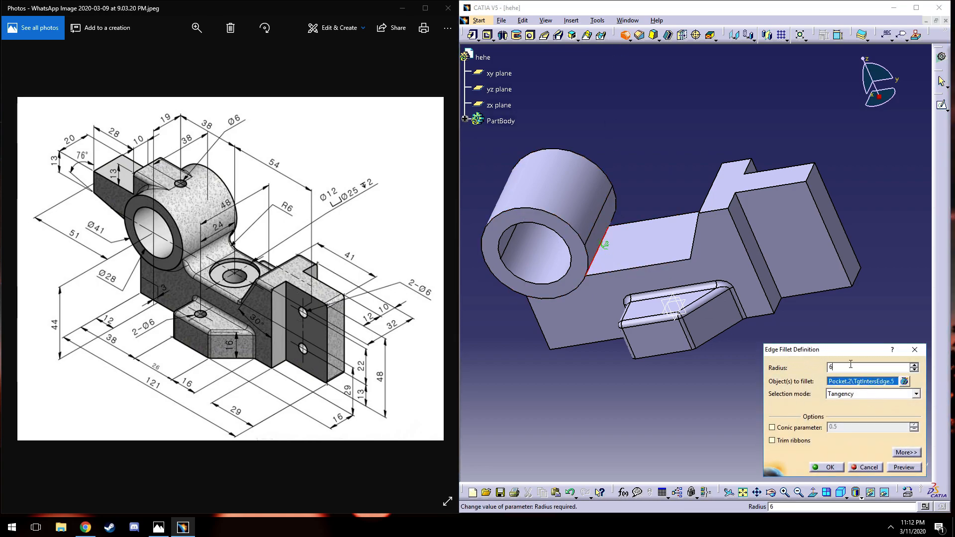
left_click(894, 466)
left_click(838, 468)
middle_click_drag(567, 330, 592, 264)
middle_click_drag(697, 145, 751, 192)
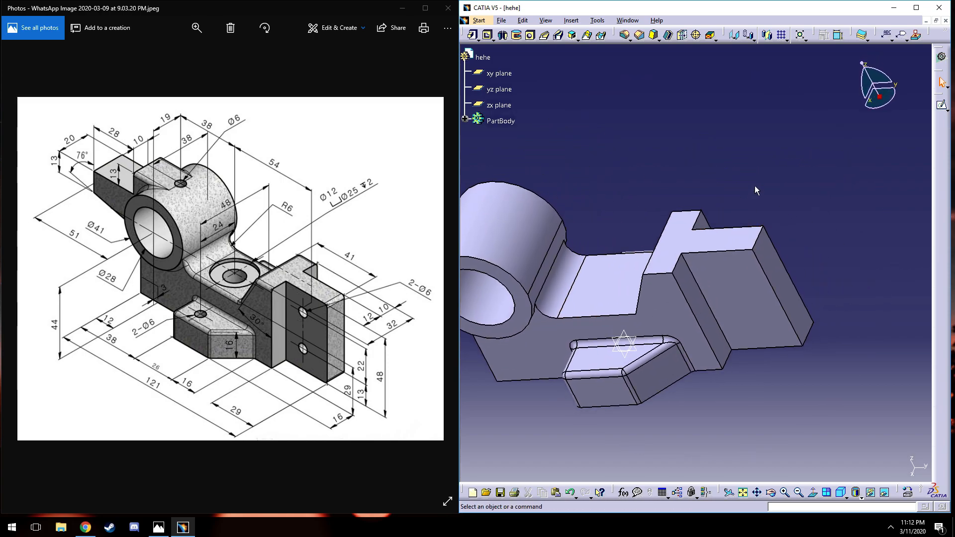
- Apply 2 mm edge fillets to the upper and lower outer edges of the protruding end plate
left_click(624, 35)
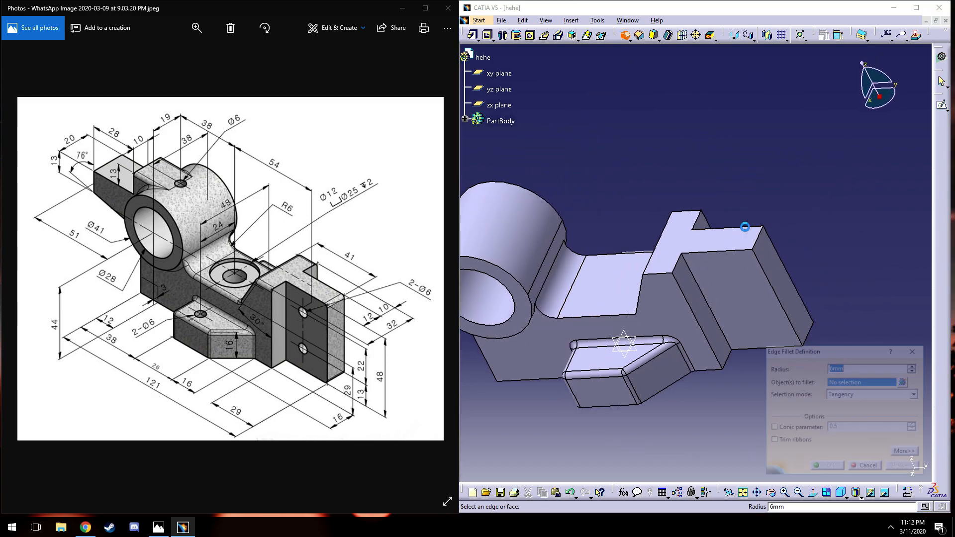
left_click(764, 237)
left_click(826, 467)
middle_click_drag(806, 279, 779, 315)
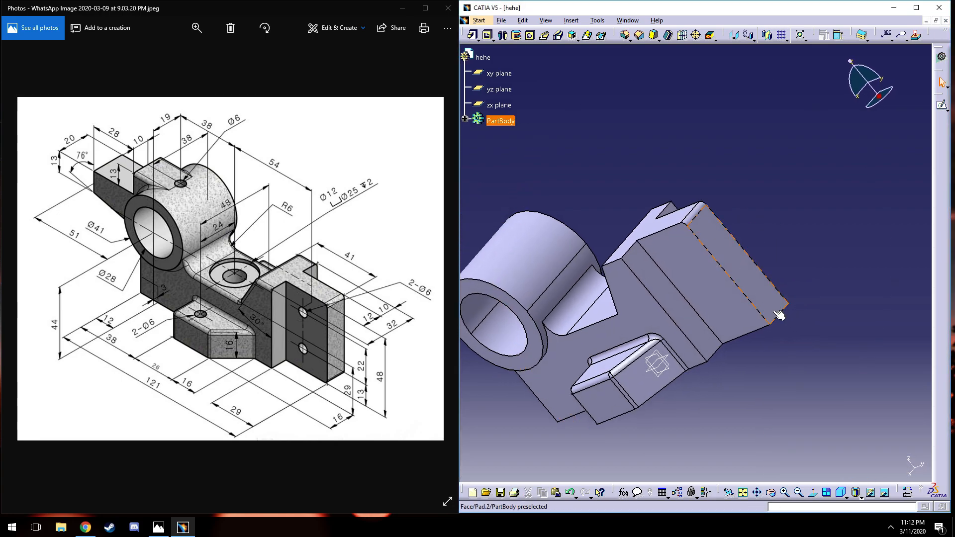
left_click(625, 34)
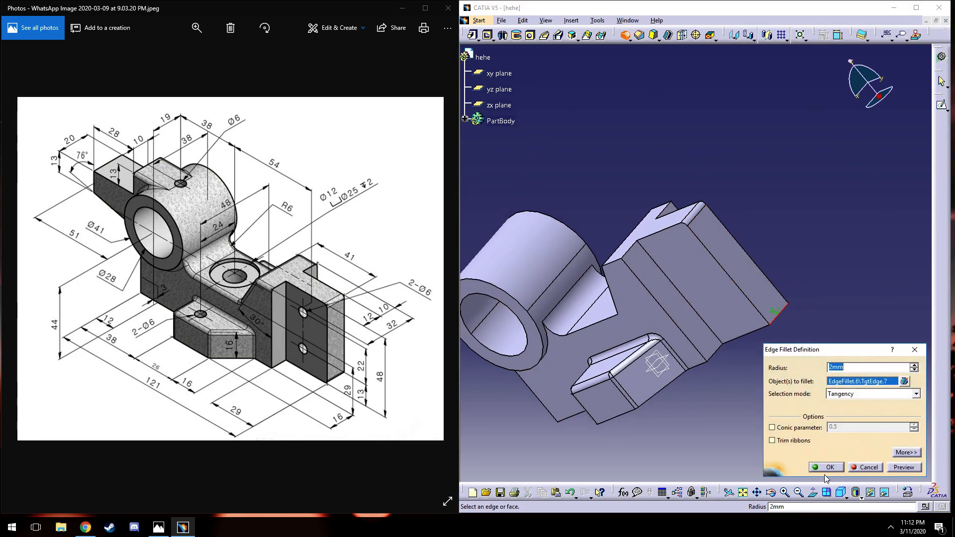
left_click(863, 472)
middle_click_drag(647, 230, 720, 292)
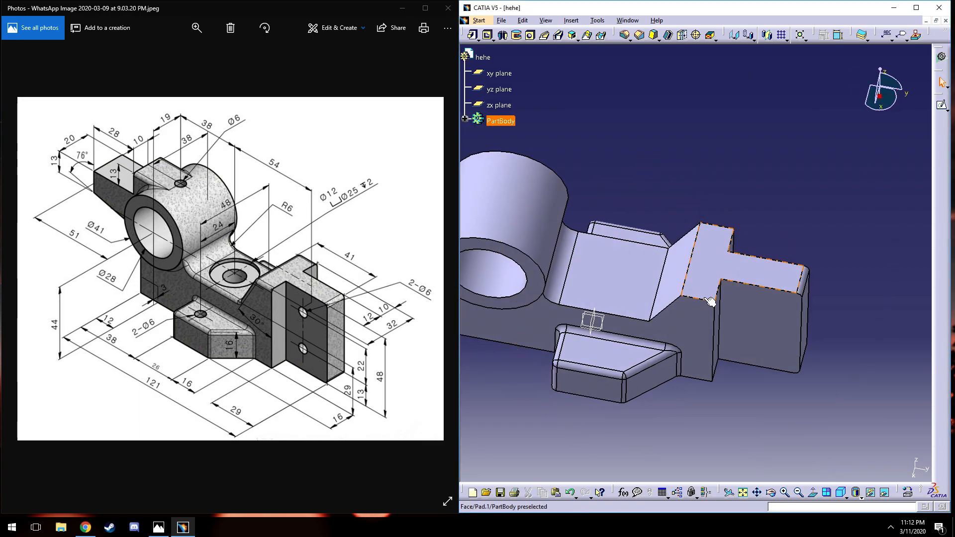
- Round the edges around the top of the block's raised end with 2 mm edge fillets
left_click(627, 35)
left_click(834, 469)
middle_click_drag(734, 171, 722, 260)
left_click(710, 257)
left_click(629, 39)
left_click(637, 80)
left_click(626, 36)
left_click(828, 469)
- Apply 2 mm edge fillets to the remaining edges along the block's upper cutout, including the cutout floor's rear edge
middle_click_drag(750, 230, 751, 120)
left_click(625, 34)
left_click(831, 469)
middle_click_drag(757, 184, 629, 213)
left_click(626, 36)
left_click(828, 469)
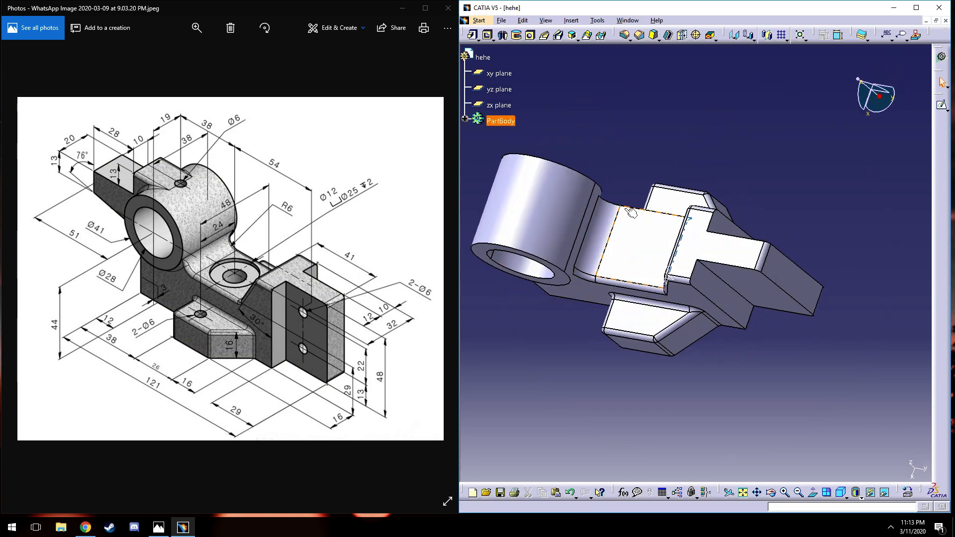
left_click(626, 36)
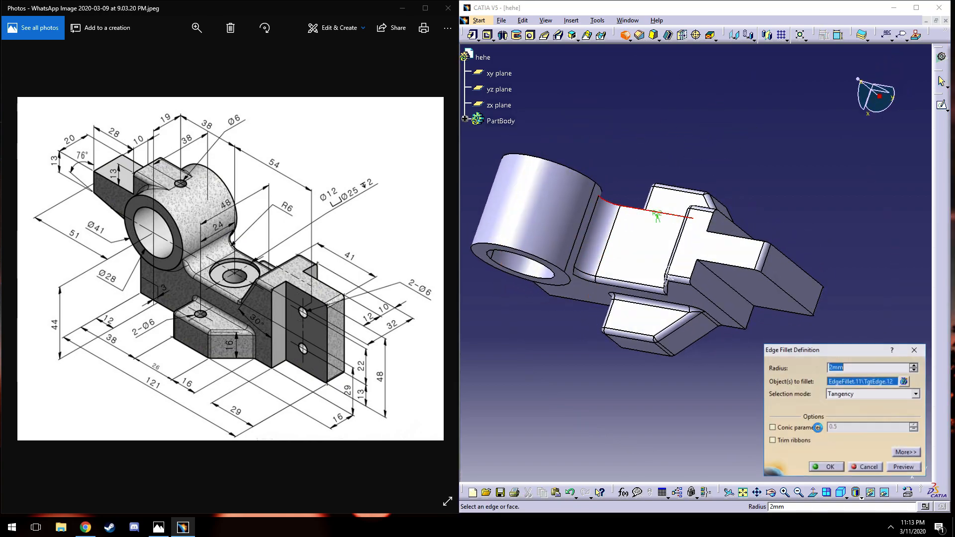
left_click(828, 469)
middle_click_drag(566, 353, 578, 179)
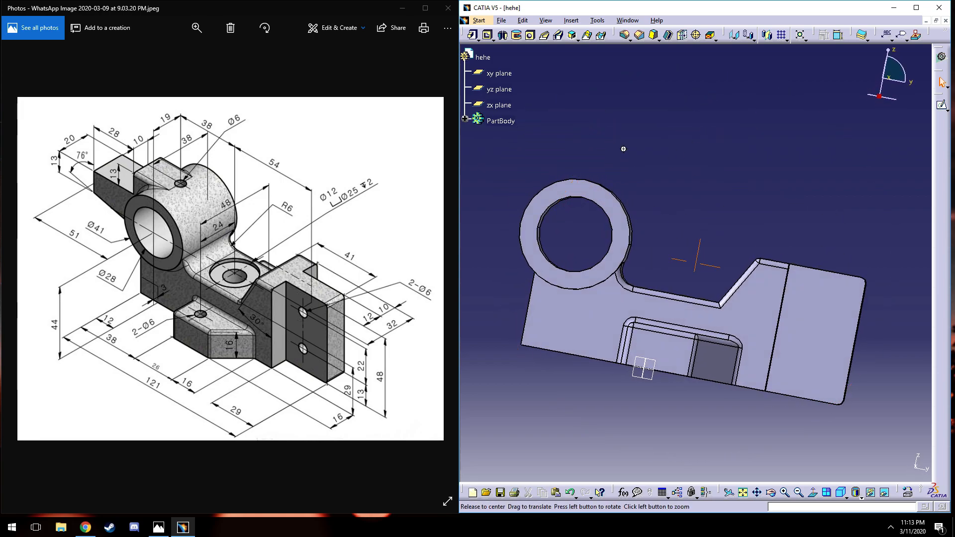
middle_click_drag(623, 149, 612, 157)
middle_click_drag(683, 175, 696, 163)
middle_click_drag(672, 351, 633, 294)
- Sketch a horizontal line on the yz plane and make it tangent to the top of the cylinder's outer circle
left_click(941, 105)
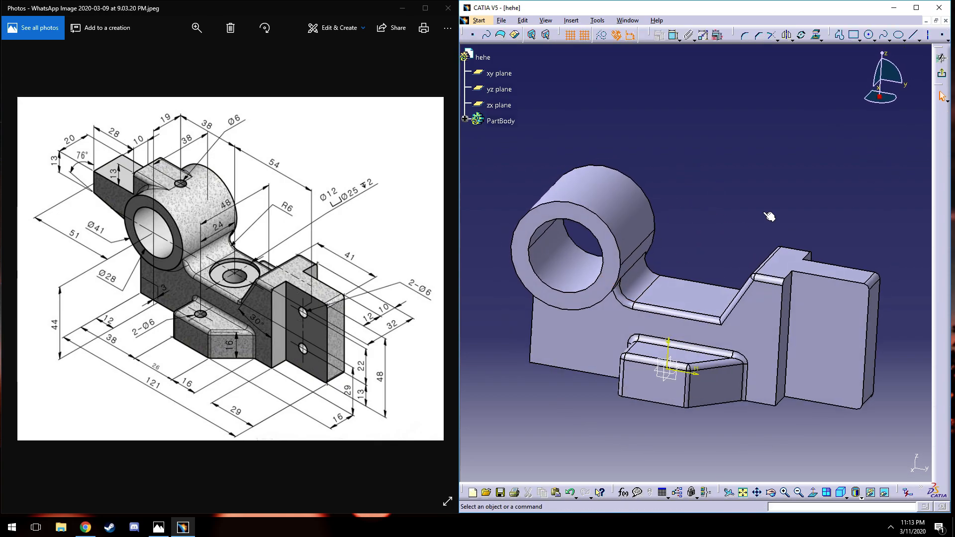
left_click(905, 40)
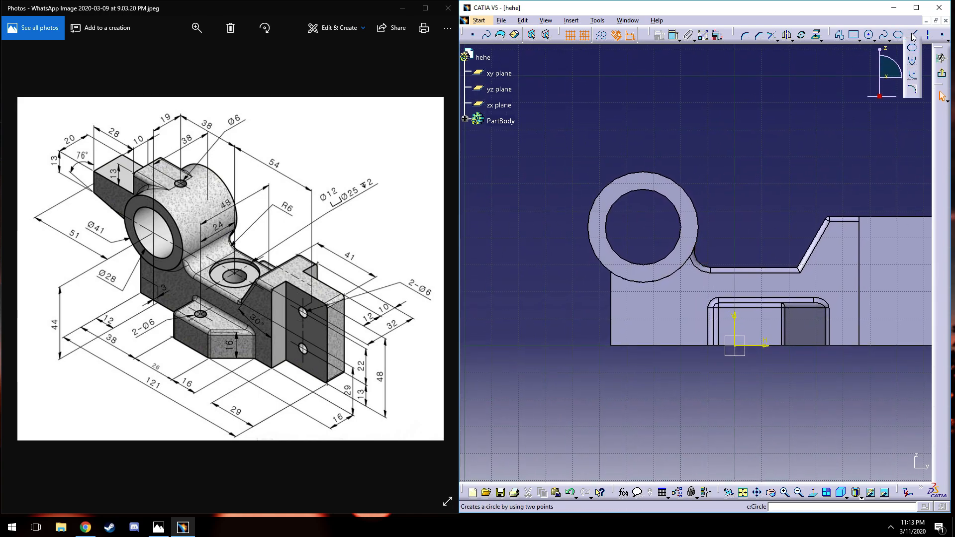
left_click(914, 36)
left_click(582, 103)
left_click(606, 108)
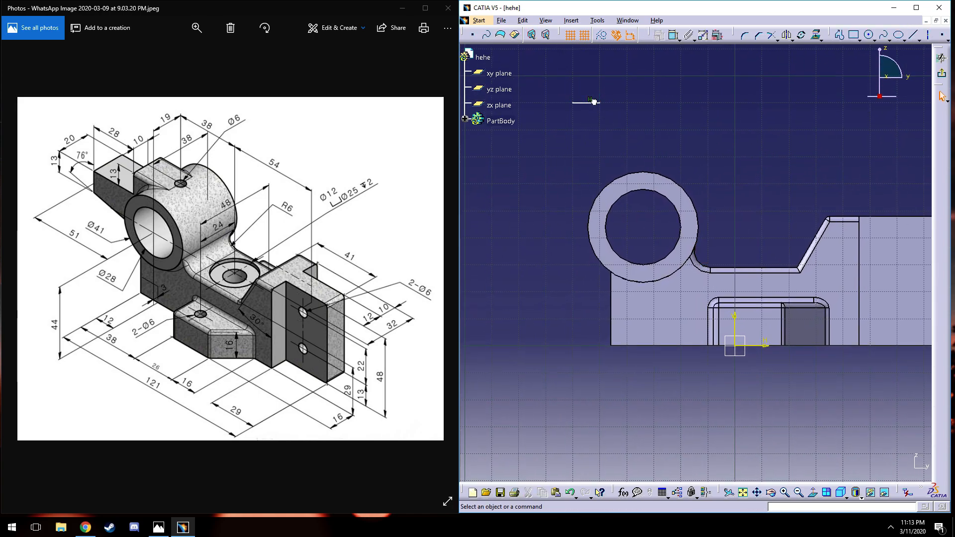
left_click(638, 174, "ctrl")
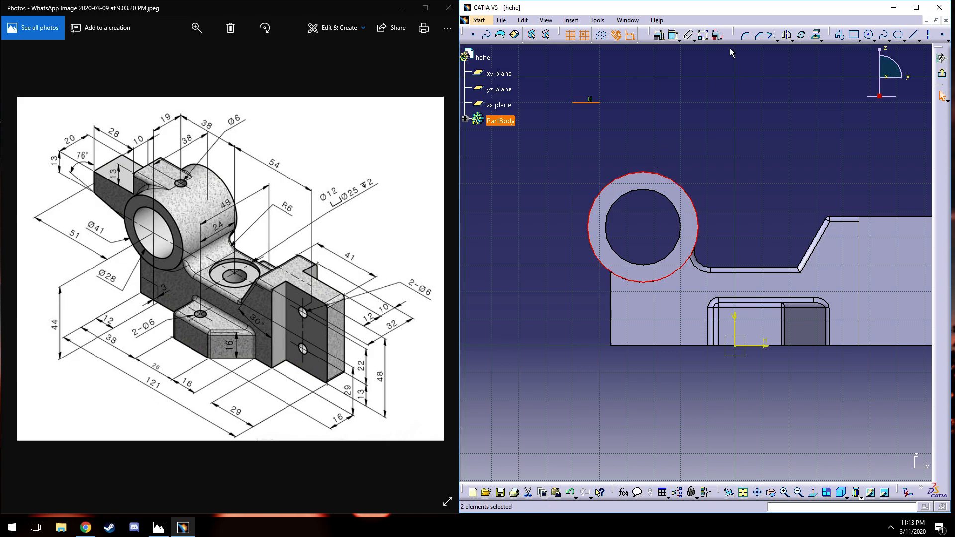
left_click(659, 36)
left_click(868, 467)
- Make the tangent line's inner end coincident with the cylinder's outer circular edge
left_click(608, 187)
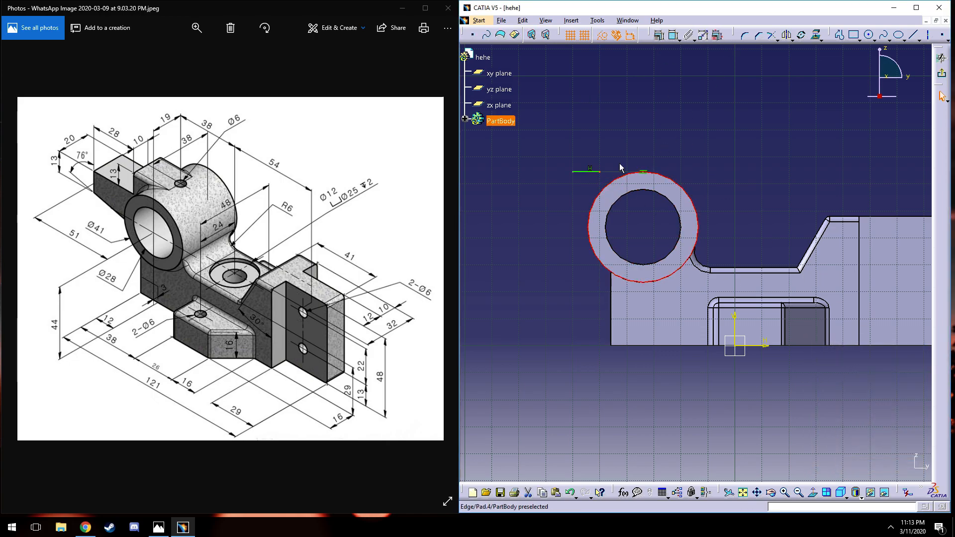
left_click(673, 35)
left_click(877, 371)
left_click(869, 467)
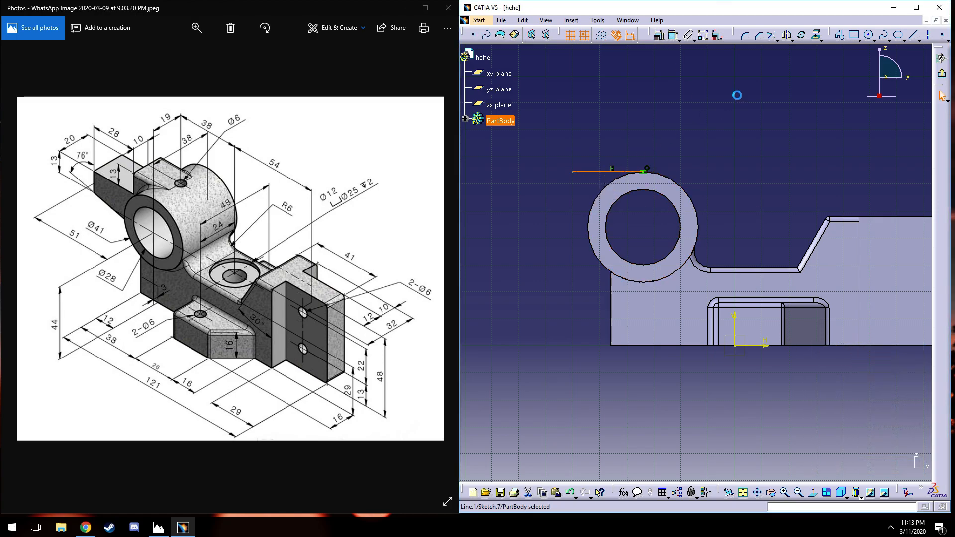
- Draw a vertical line down from the tangent line's outer end and set its length to 13 mm
left_click(913, 36)
left_click(572, 173)
left_click(573, 237)
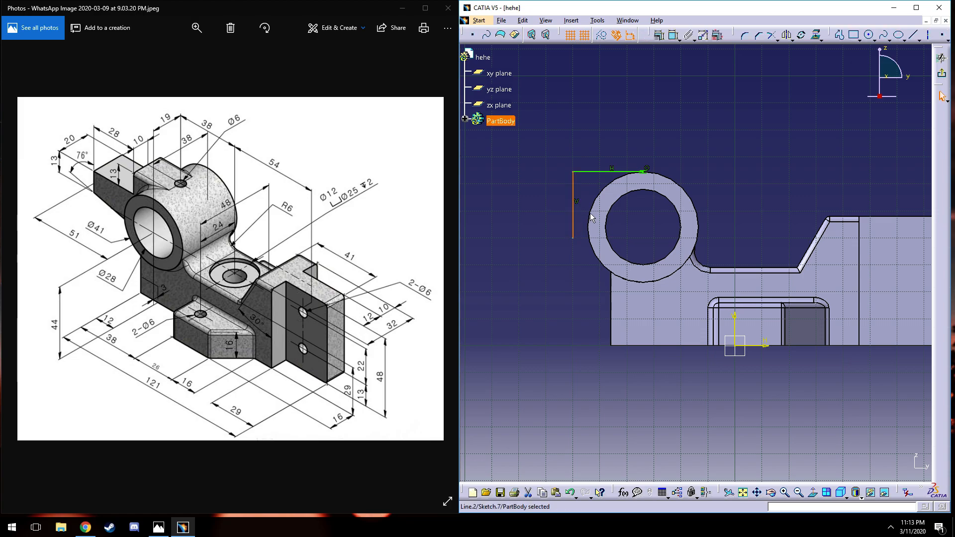
left_click(674, 34)
left_click(573, 209)
left_click(518, 209)
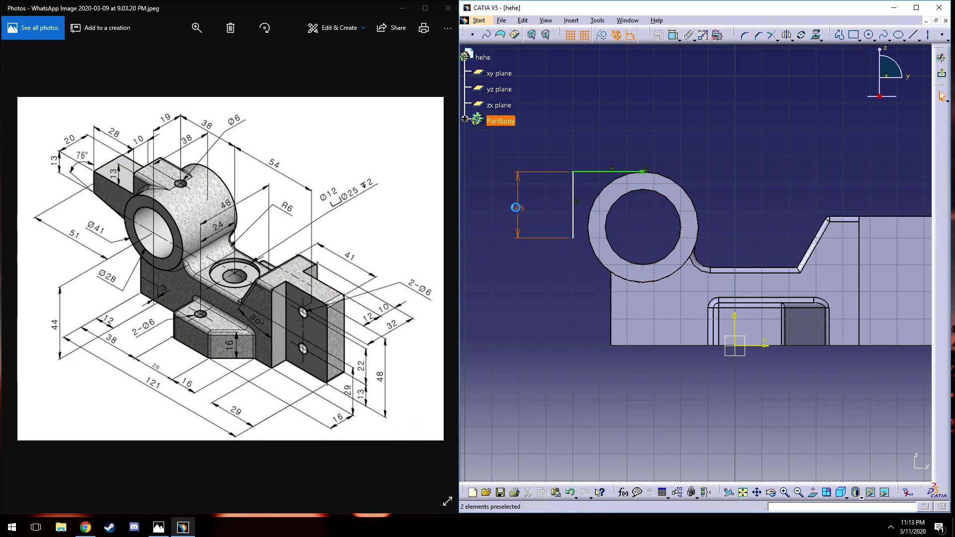
double_click(517, 212)
type("13")
key("Return")
left_click(575, 207)
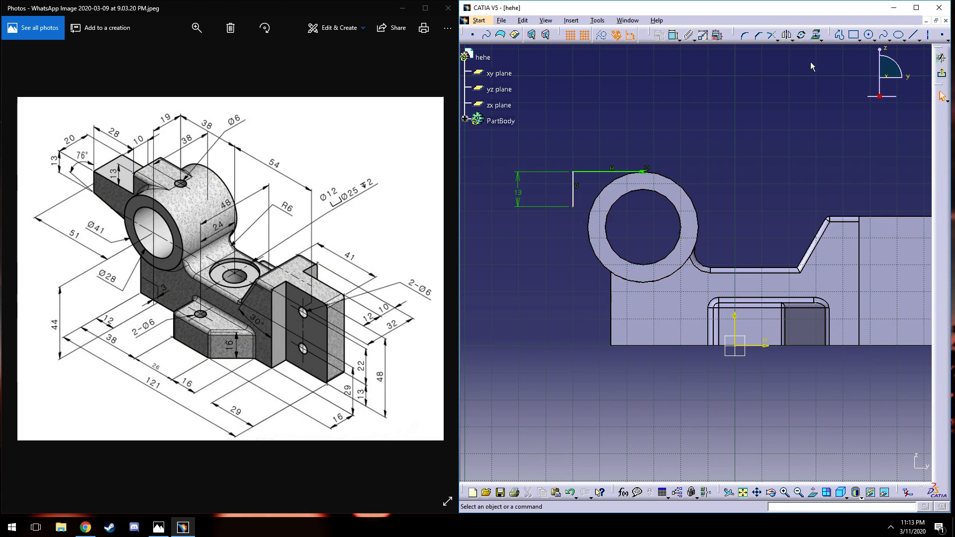
- Sketch a circle and make it coincident with the cylinder's outer circular edge
left_click(868, 34)
left_click(761, 156)
left_click(787, 148)
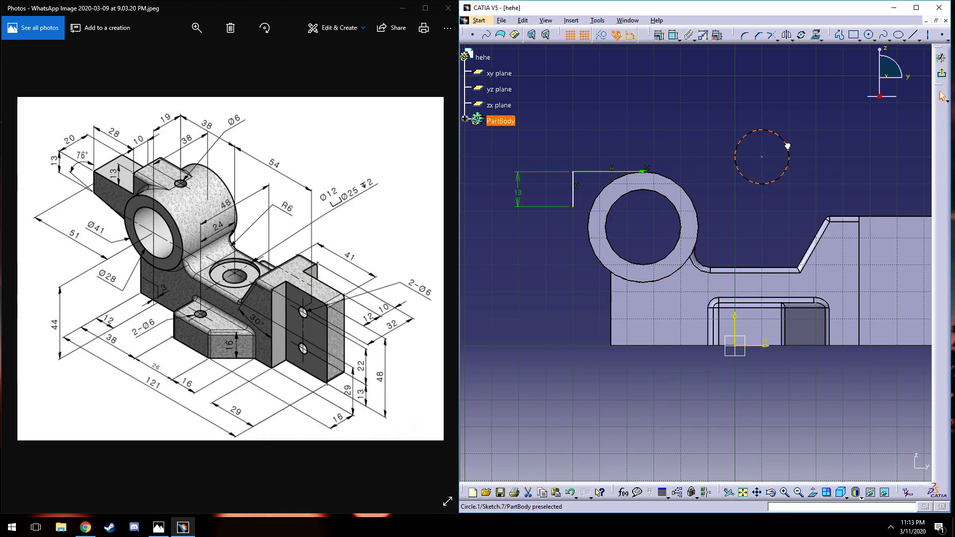
left_click(659, 34)
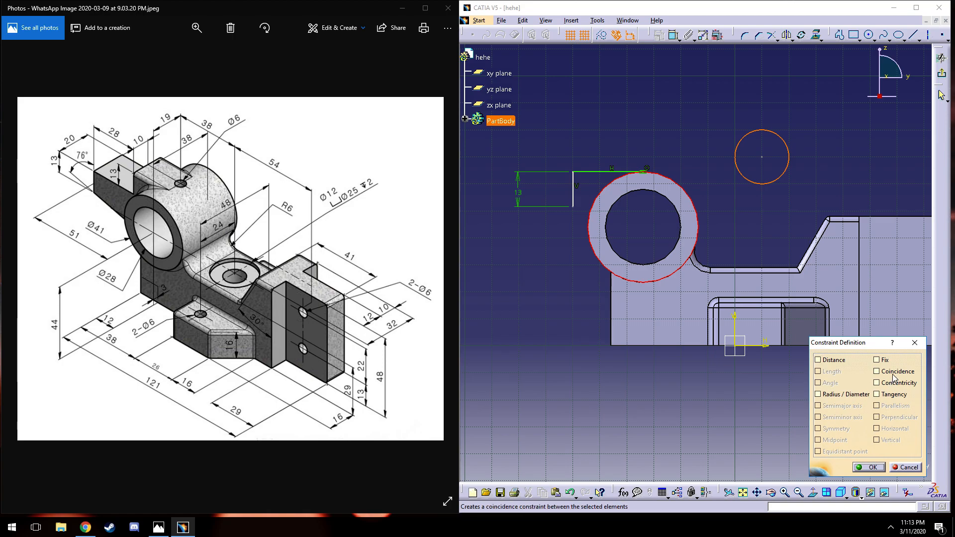
left_click(868, 469)
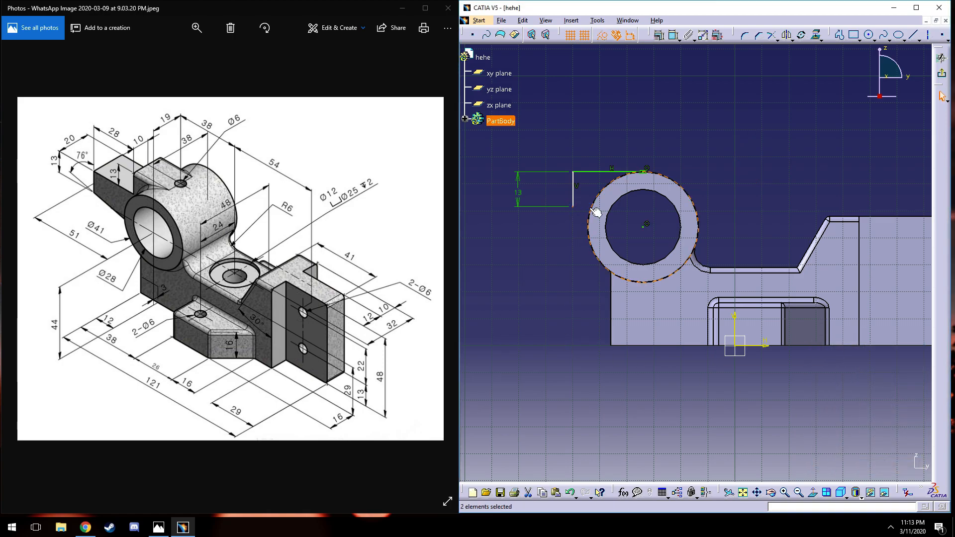
- Make the vertical line's lower end coincident with the circle, then trim the circle to the arc between the two lines
left_click(657, 35)
left_click(887, 375)
left_click(865, 468)
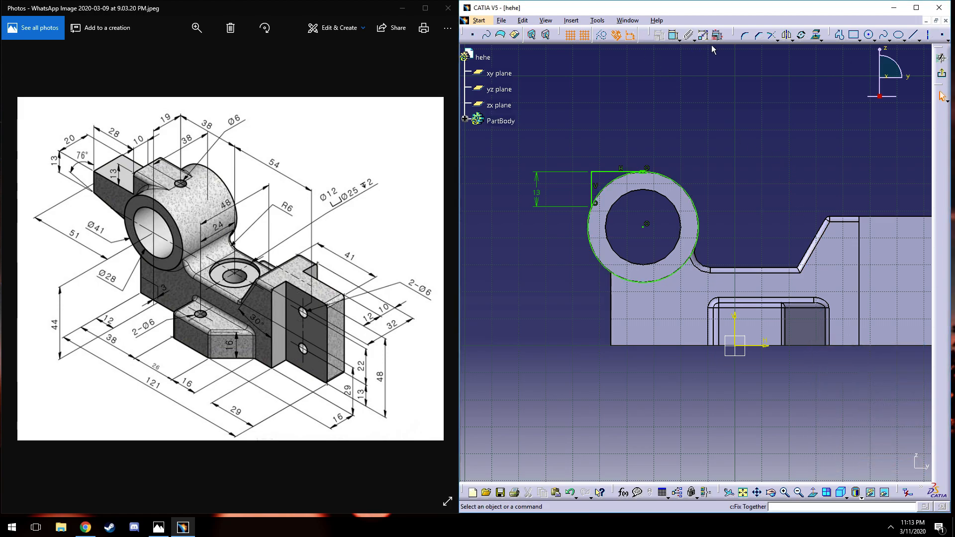
left_click(776, 40)
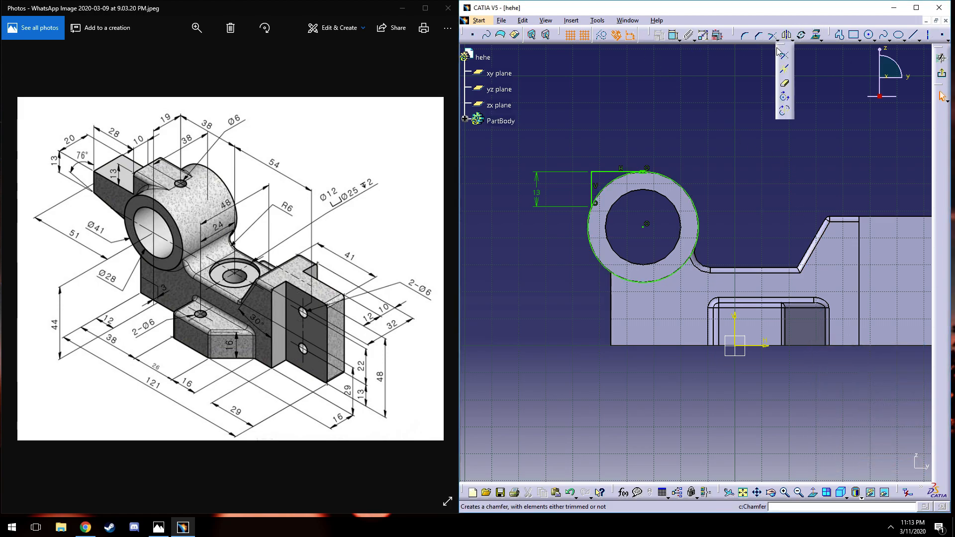
left_click(786, 85)
left_click(680, 187)
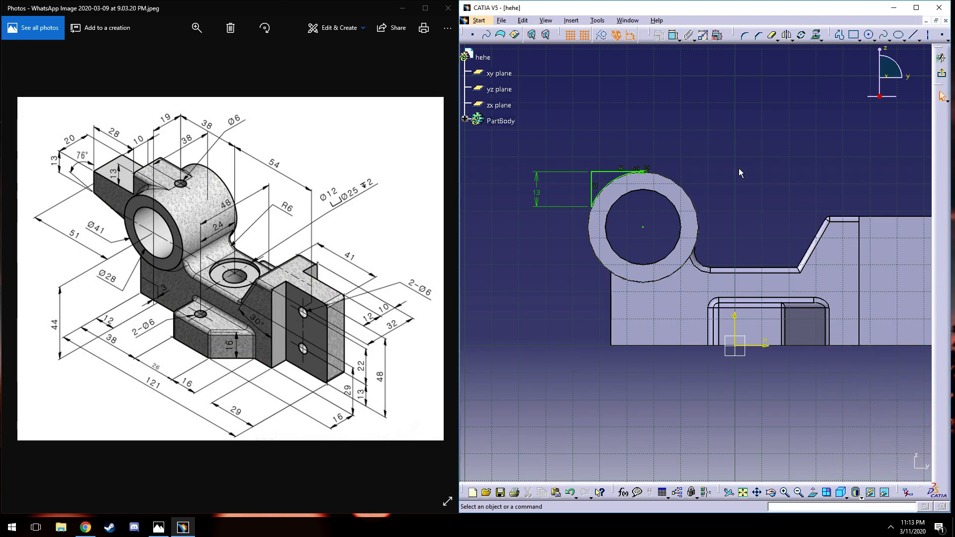
- Pad the corner profile on the cylinder to a length of 10 mm with mirrored extent
left_click(942, 74)
left_click(474, 33)
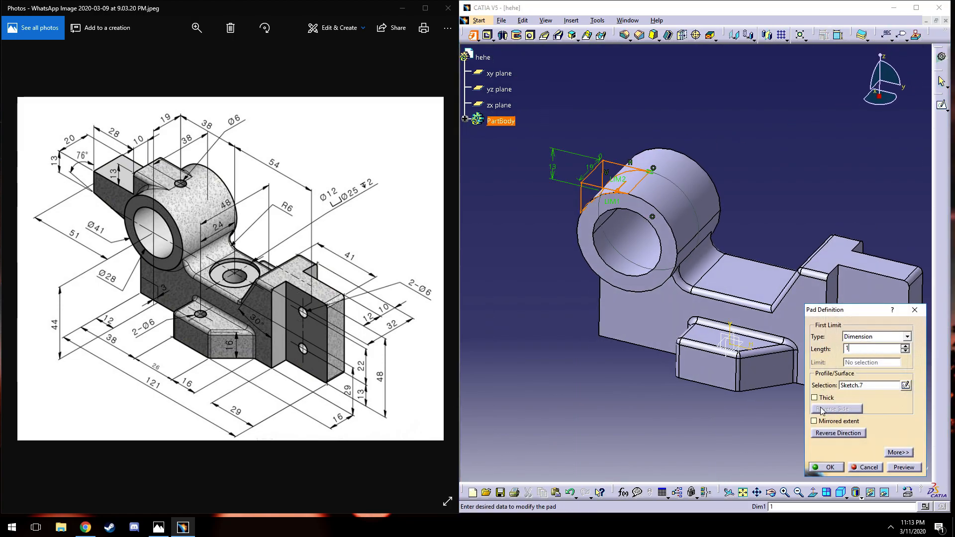
left_click(839, 423)
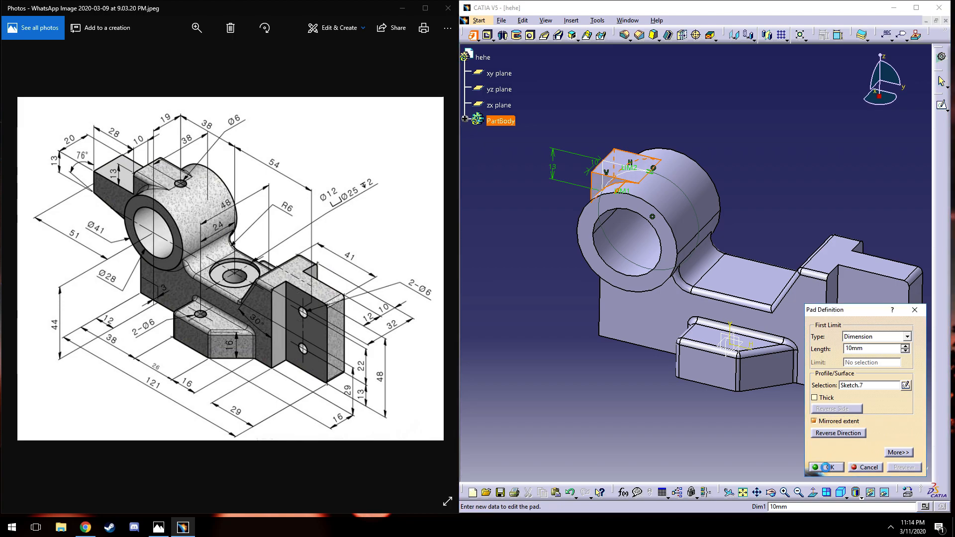
left_click(839, 468)
- Start a new sketch on the yz plane with a circle coincident with the cylinder's outer edge
middle_click_drag(677, 446, 781, 346)
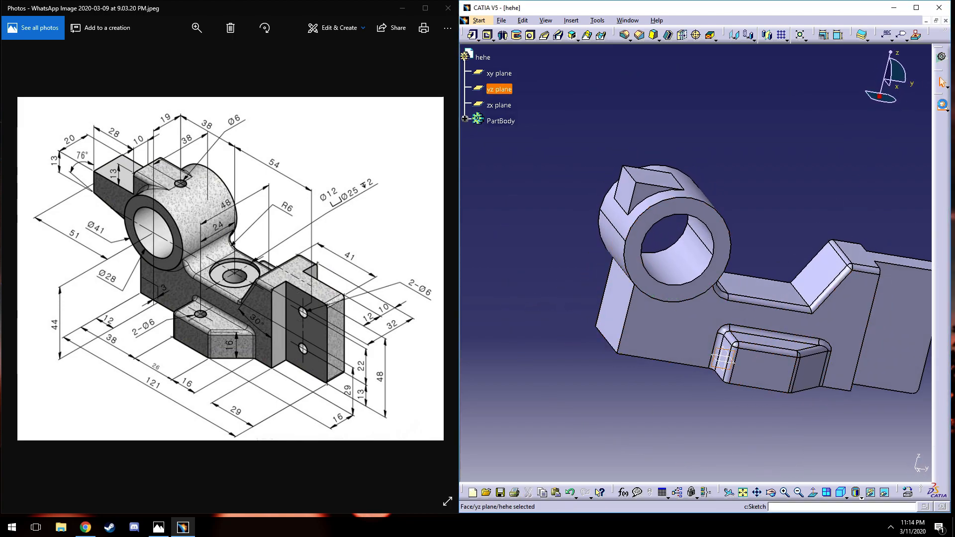
left_click(943, 106)
middle_click_drag(700, 151, 736, 150)
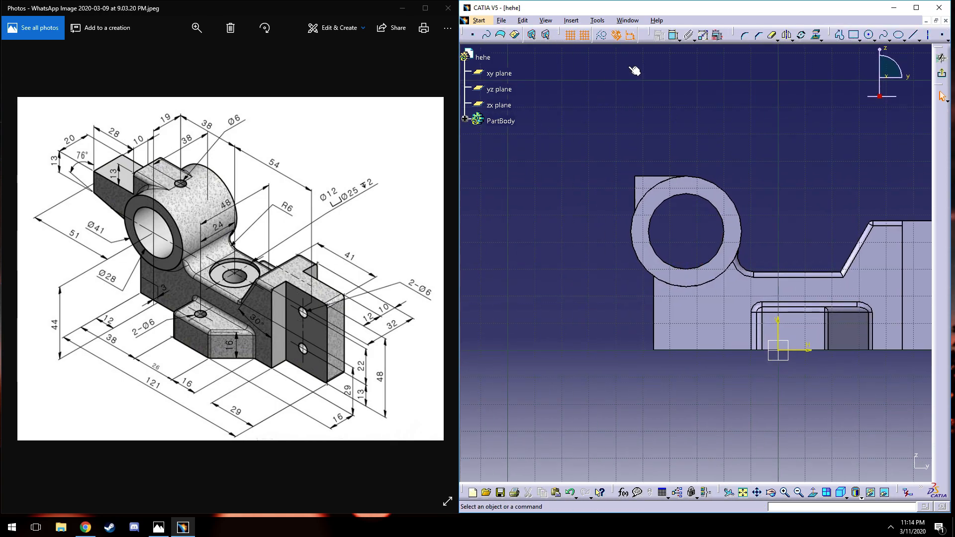
left_click(869, 35)
left_click(778, 161)
left_click(805, 134)
left_click(711, 184, "ctrl")
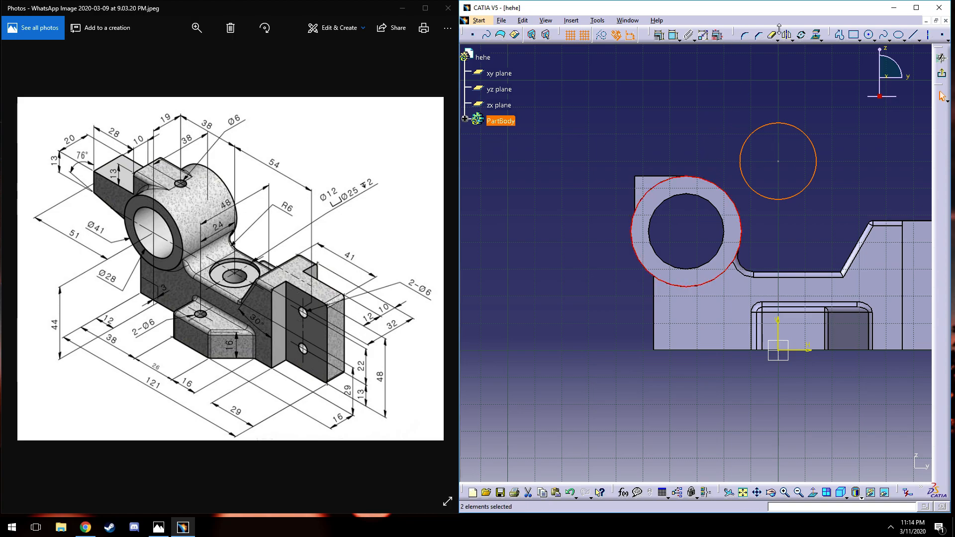
left_click(815, 35)
left_click(898, 371)
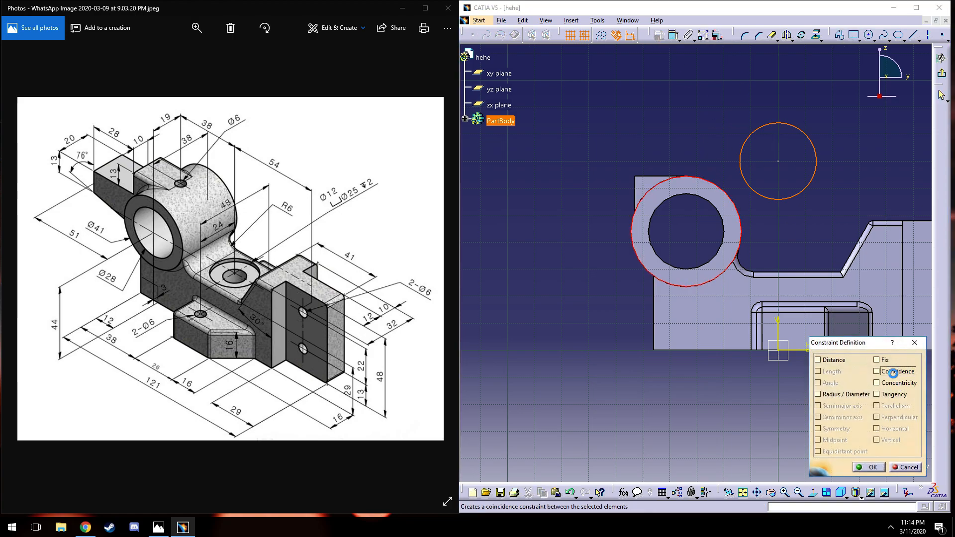
left_click(869, 468)
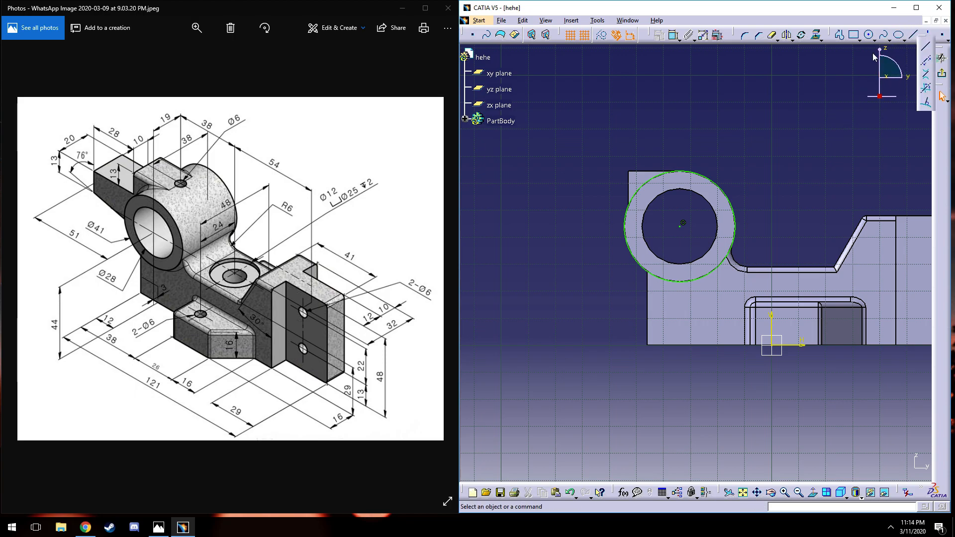
- Draw a horizontal line beside the cylinder and make its inner end coincident with the corner pad's vertical edge
left_click(912, 35)
left_click(528, 183)
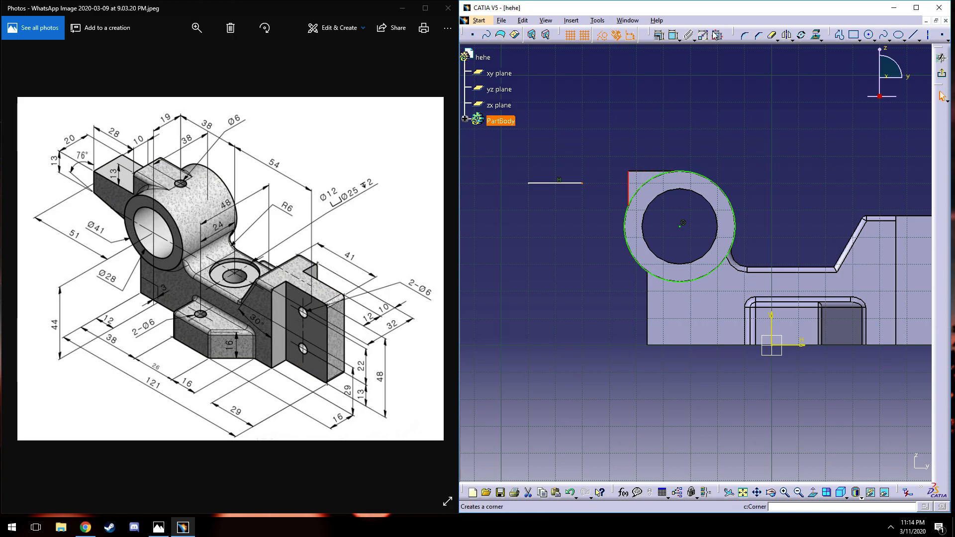
left_click(658, 36)
left_click(869, 467)
middle_click_drag(674, 105, 682, 68)
- Make the horizontal line's inner end coincident with the sketched circle
mouse_move(576, 173)
left_mouse_down()
mouse_move(572, 193)
mouse_move(591, 214)
mouse_move(581, 165)
left_mouse_up()
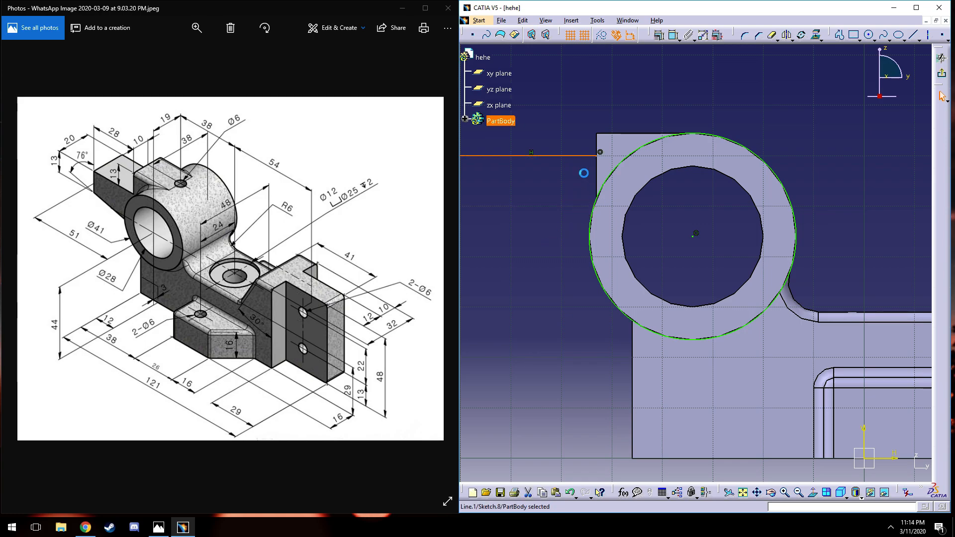
left_click(594, 204)
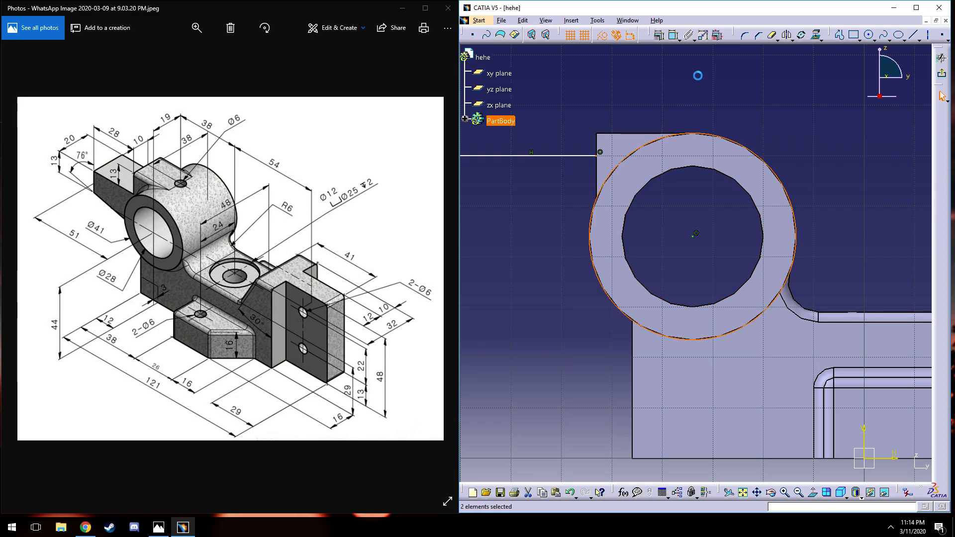
left_click(659, 35)
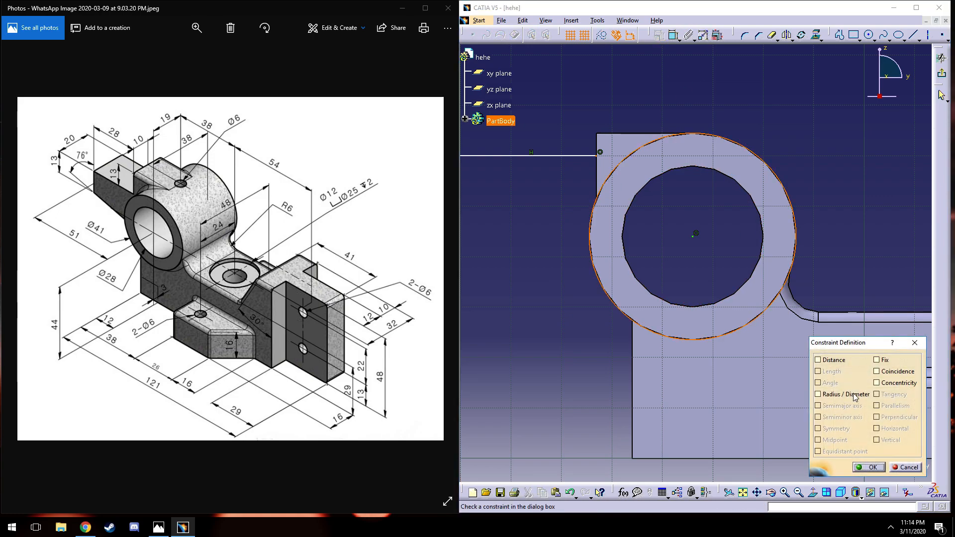
left_click(857, 468)
- Dimension the horizontal line's length and set it to 28 mm
middle_click_drag(757, 106, 781, 117)
left_click(673, 35)
double_click(616, 112)
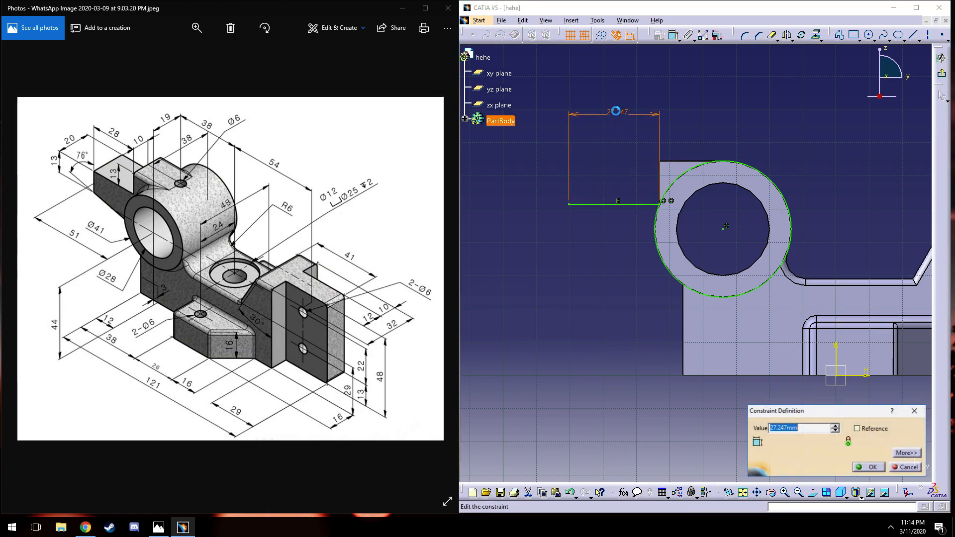
type("28")
key("Return")
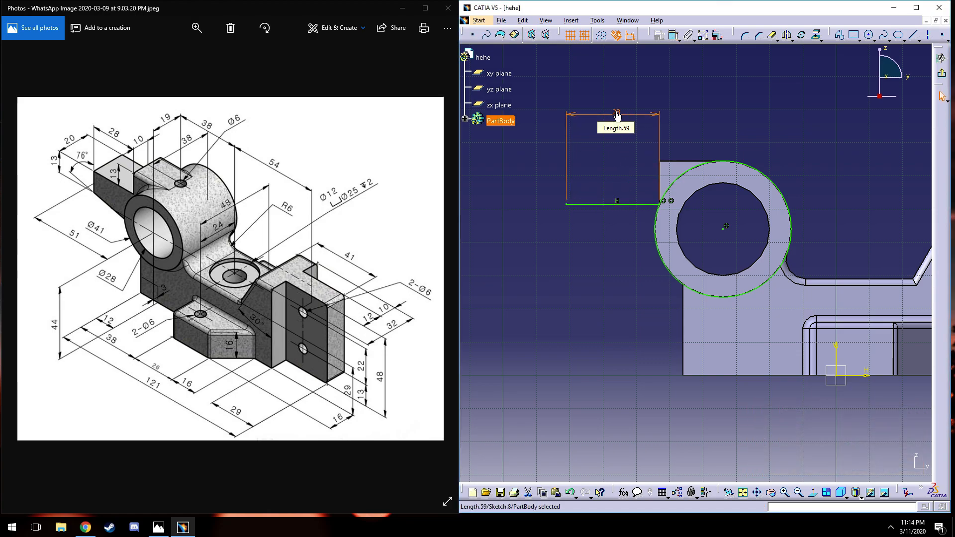
- Draw a vertical line downward from the outer end of the horizontal line
left_click(912, 34)
left_click(566, 203)
left_click(564, 246)
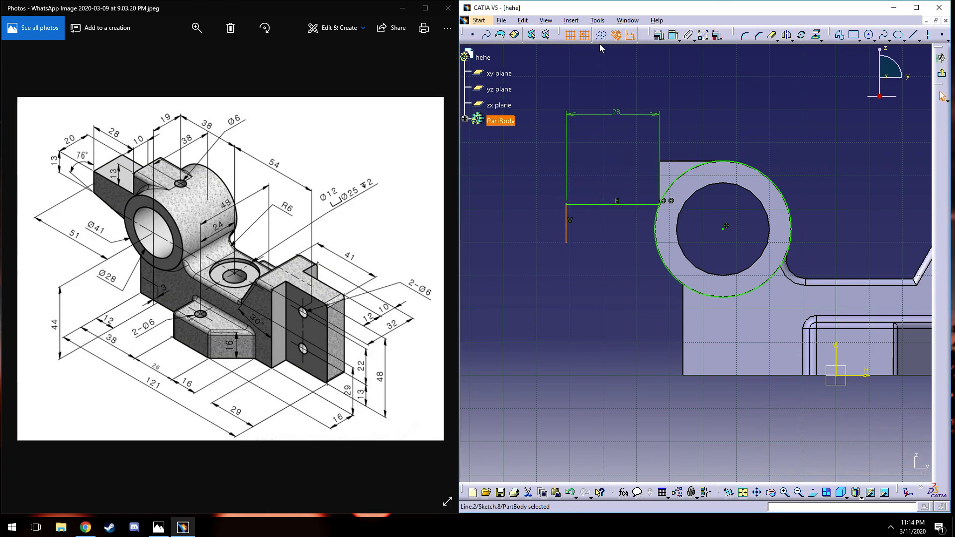
- Dimension the vertical line's length and set it to 13 mm
left_click(675, 34)
left_click(511, 229)
double_click(520, 227)
left_click_drag(806, 428, 732, 428)
type("13\\")
key("Return")
left_click(903, 465)
double_click(524, 227)
type("13mm")
key("Return")
- Draw a slanted line about 22 mm long from the vertical line's lower end and set the angle between them to 76°
middle_click_drag(577, 310, 579, 266)
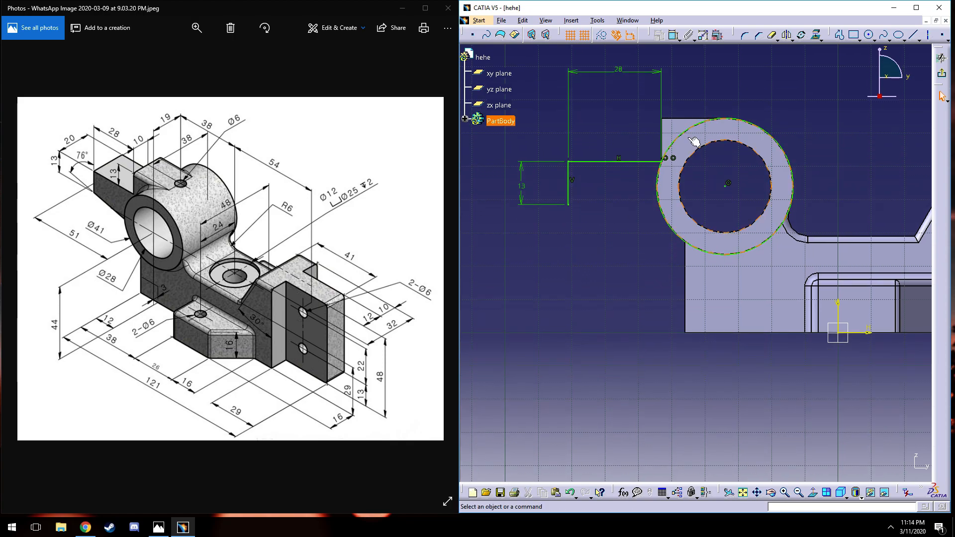
left_click(912, 34)
left_click(568, 204)
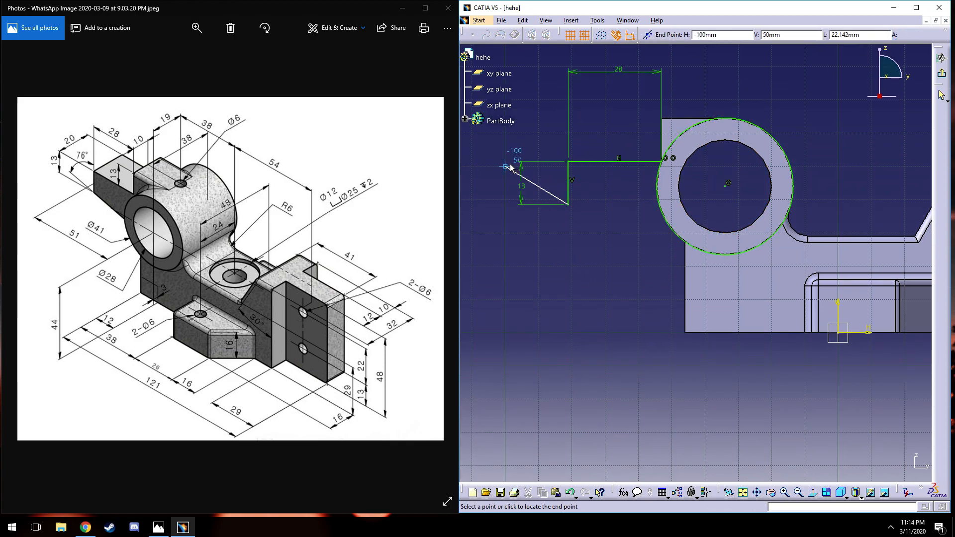
left_click(505, 165)
left_click(673, 35)
left_click(568, 184)
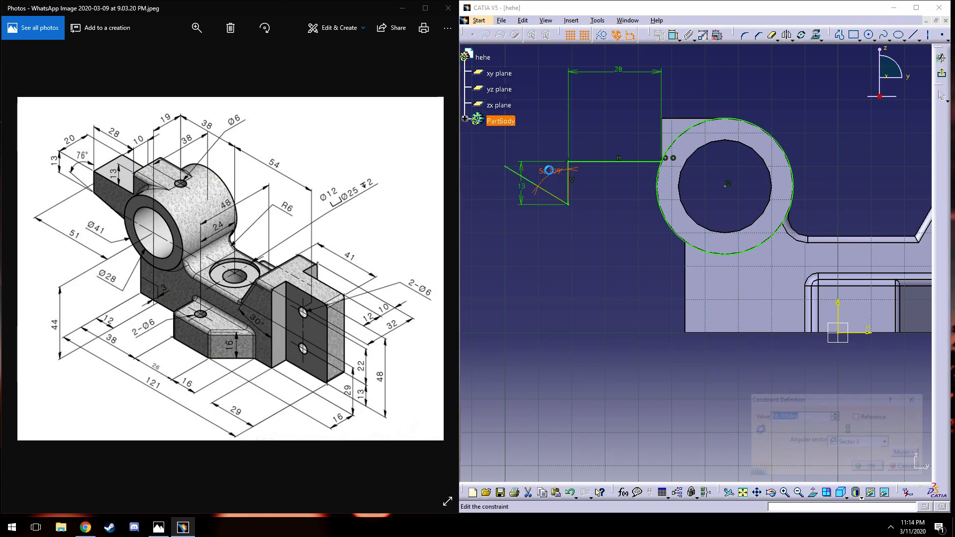
key("Return")
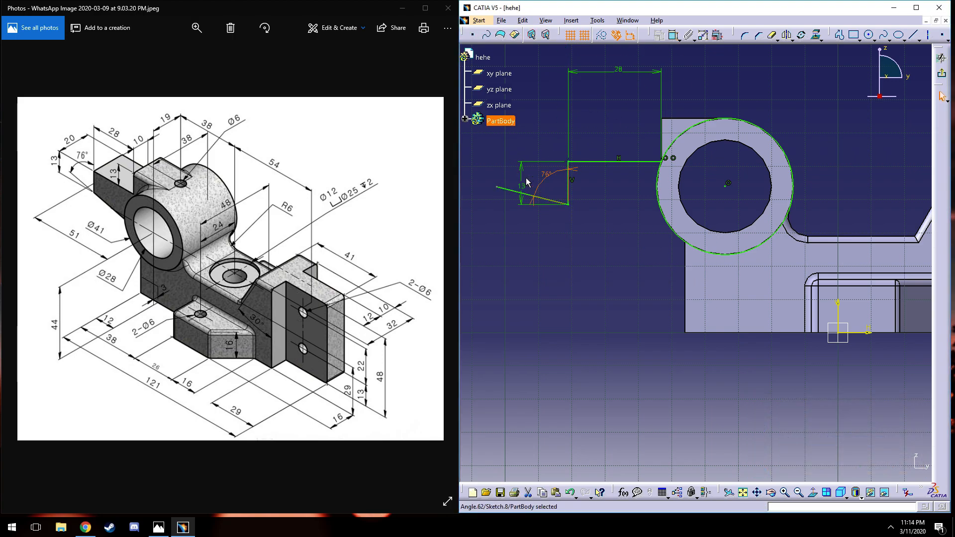
- Make the slanted line's free end coincident with the circle, trim the circle to the arc closing the arm profile, and exit the sketch
left_click_drag(496, 187, 643, 221)
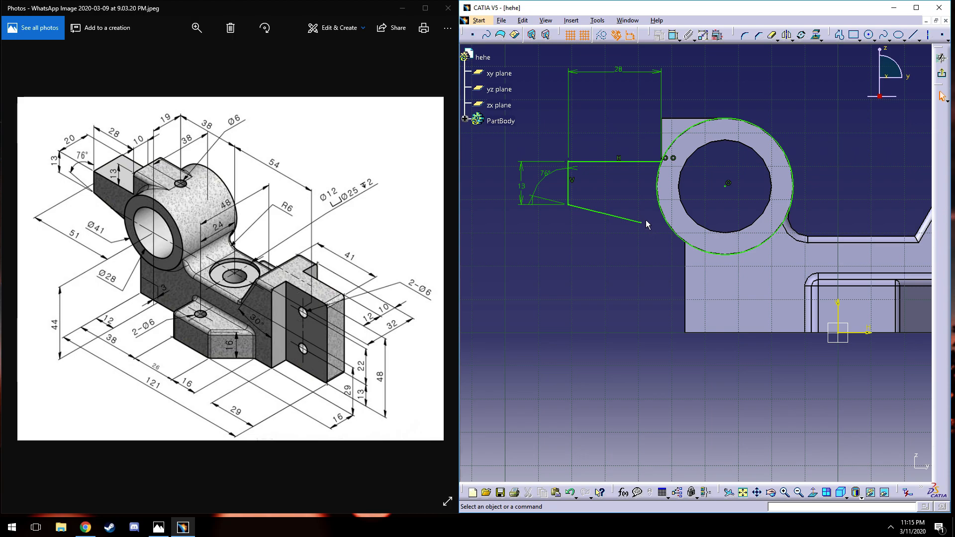
left_click(669, 231, "ctrl")
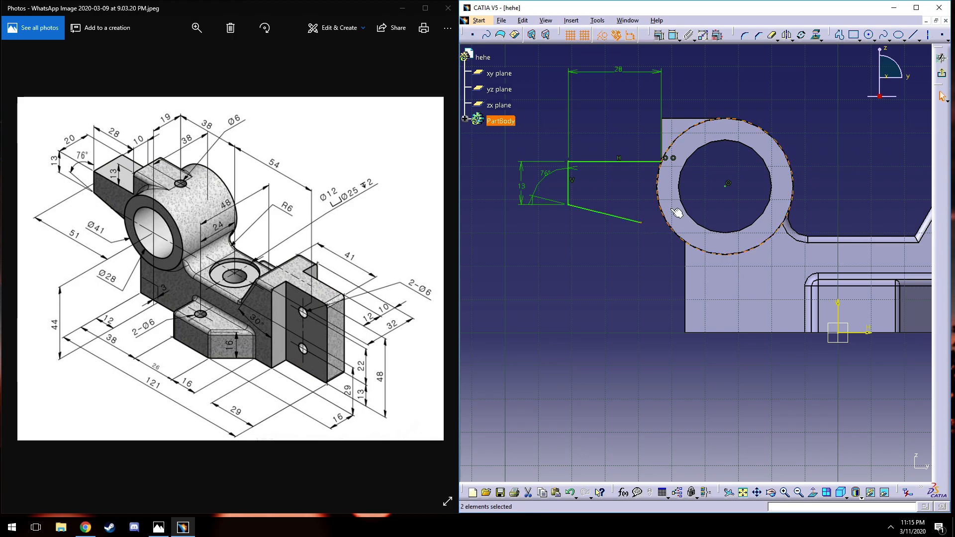
left_click(659, 35)
left_click(876, 371)
left_click(870, 467)
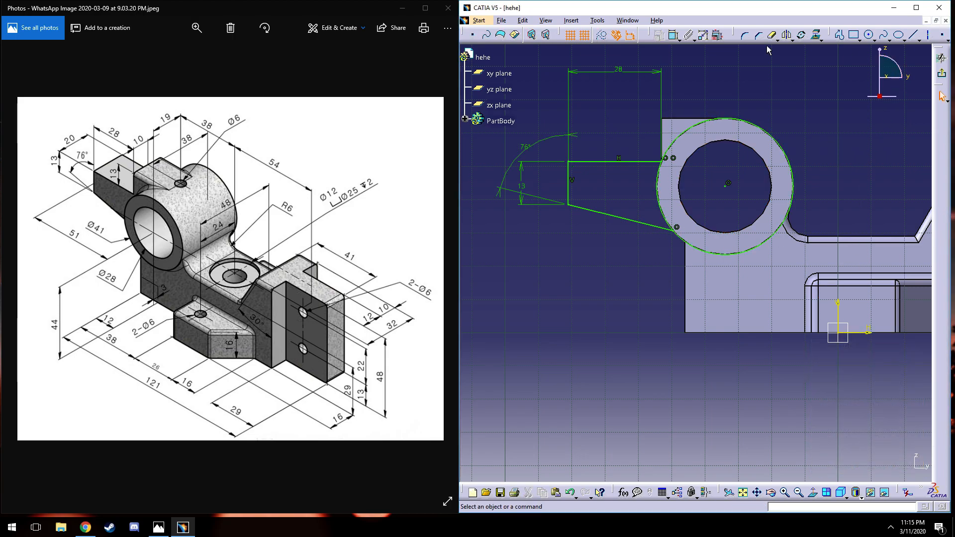
left_click(768, 134)
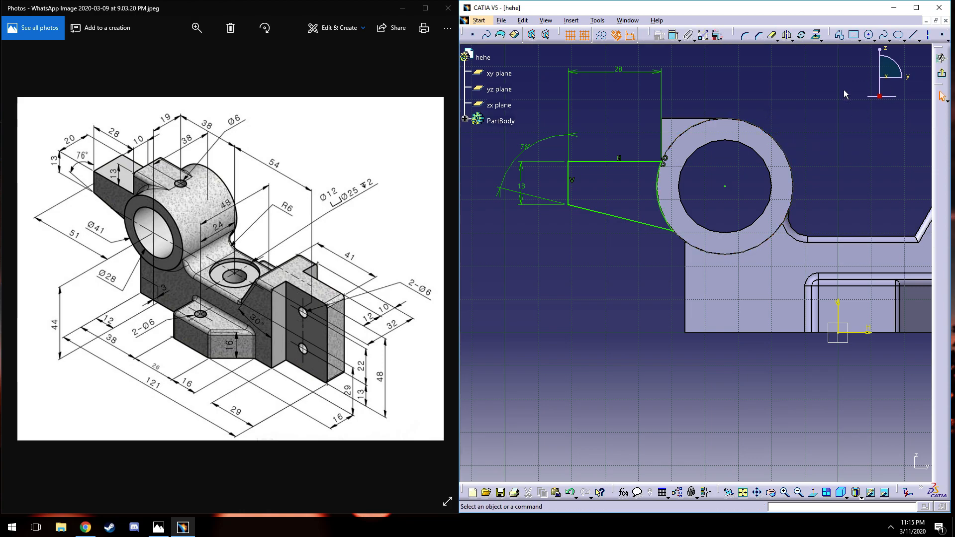
left_click(942, 58)
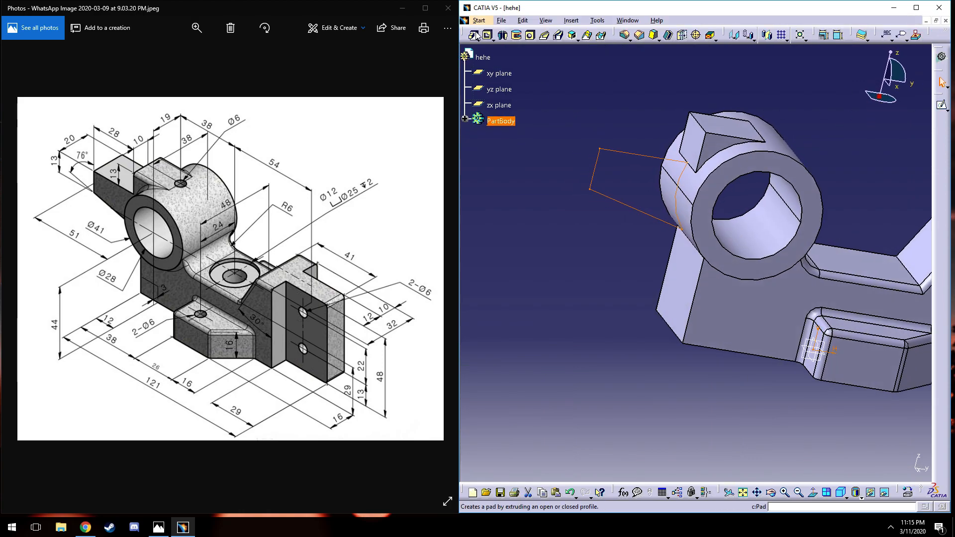
- Pad the closed arm profile symmetrically about its sketch plane to form the side arm
left_click(473, 35)
left_click(839, 432)
left_click(825, 467)
- Start a sketch on the corner pad's top face and place a point about 49 mm from the cylinder's far end edge
middle_click_drag(735, 448, 680, 326)
left_click(681, 342)
left_click(680, 327)
left_click(944, 106)
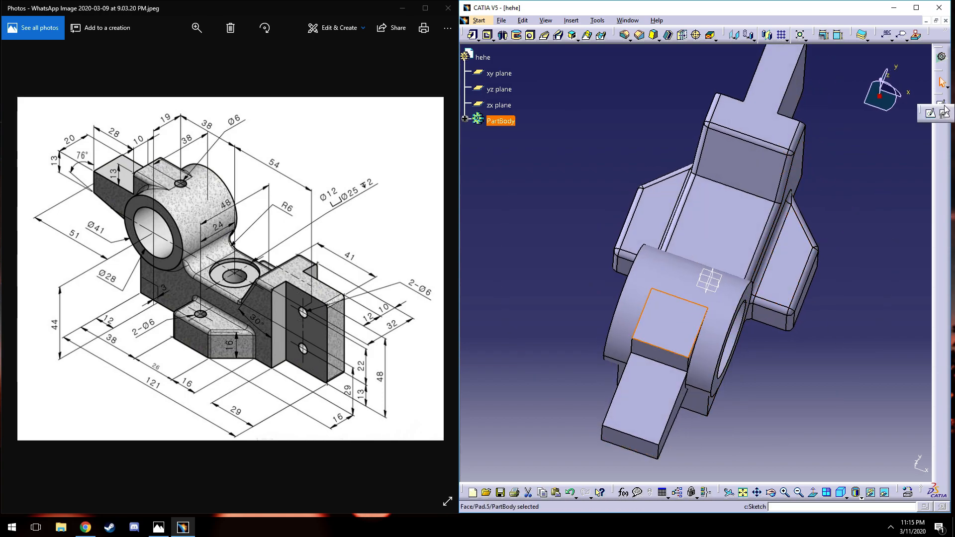
left_click(930, 114)
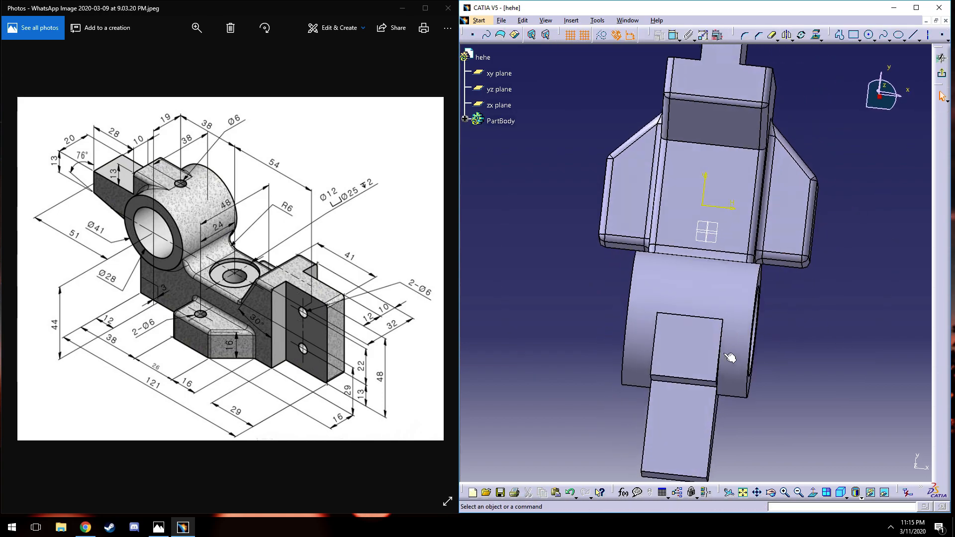
middle_click_drag(745, 251, 749, 277)
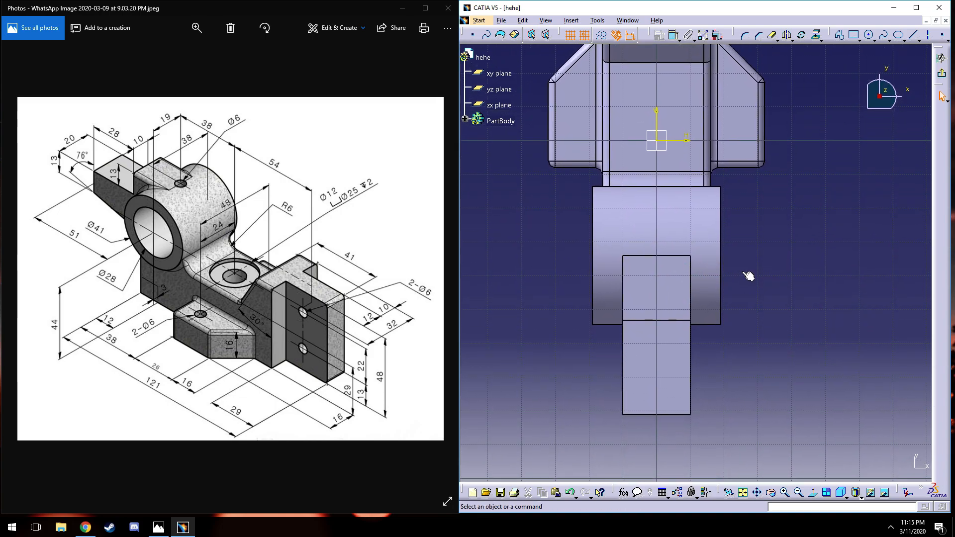
left_click(791, 245)
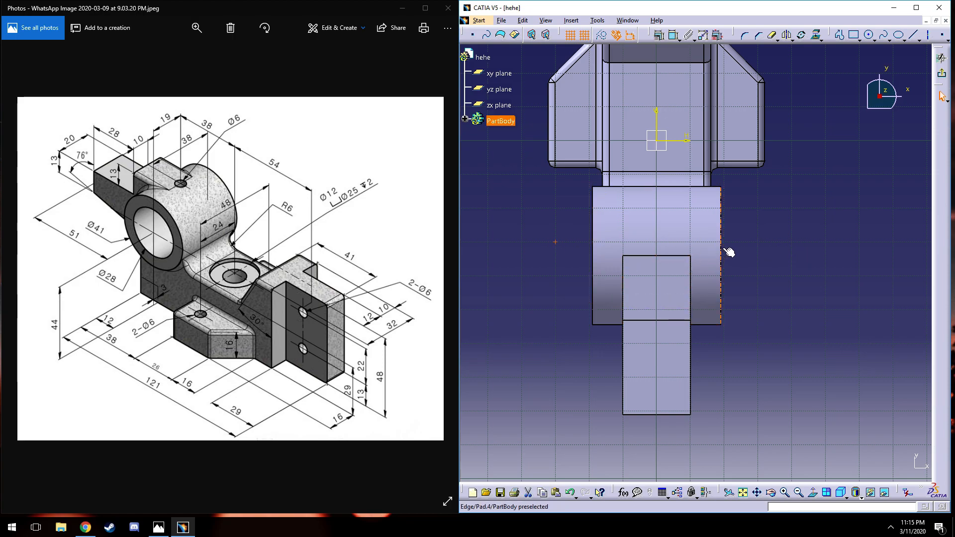
- Dimension the point's distance from the cylinder's end edge and set it to 19 mm
left_click(659, 36)
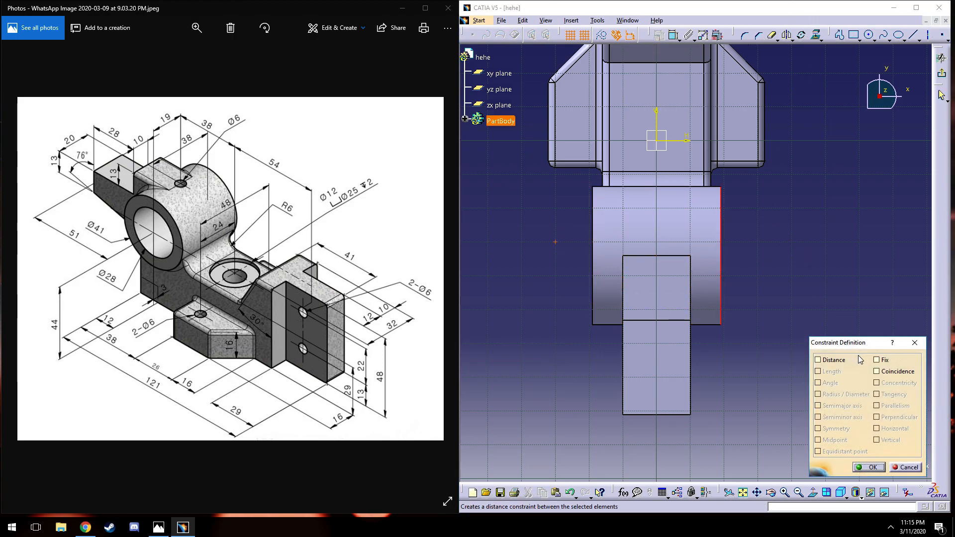
key("Escape")
left_click(555, 242)
left_click(720, 239, "ctrl")
left_click(659, 36)
left_click(811, 267)
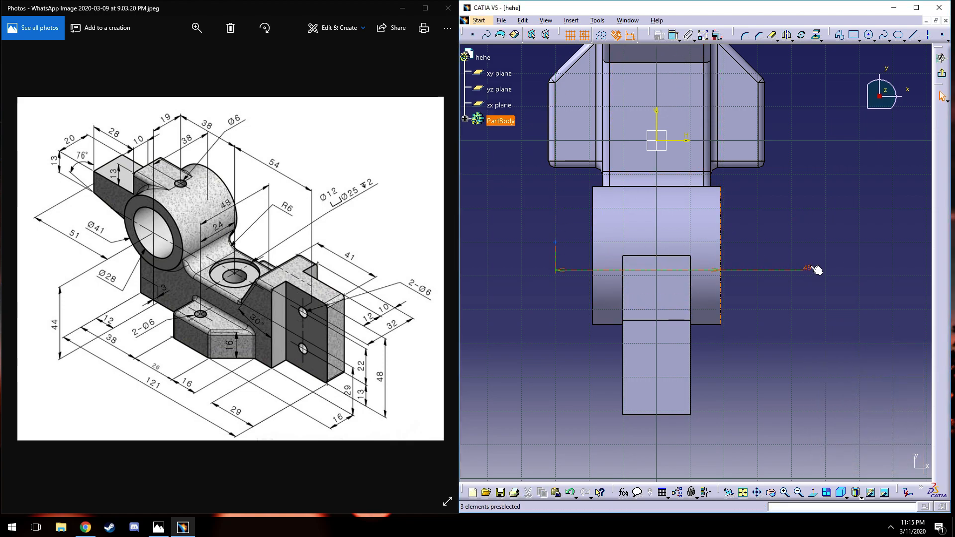
double_click(811, 268)
type("19")
key("Return")
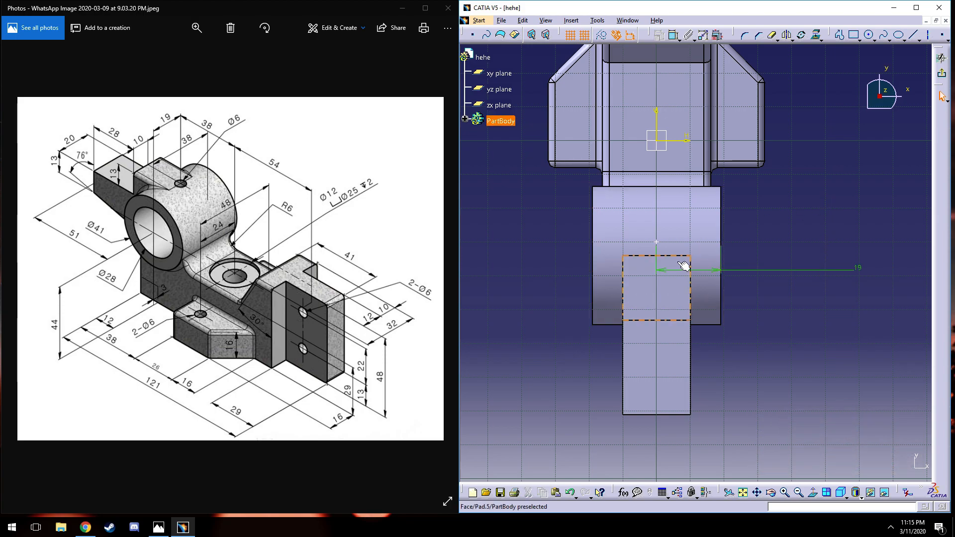
- Make the point coincident with the inner edge of the corner pad's top face and exit the sketch
left_click(656, 243)
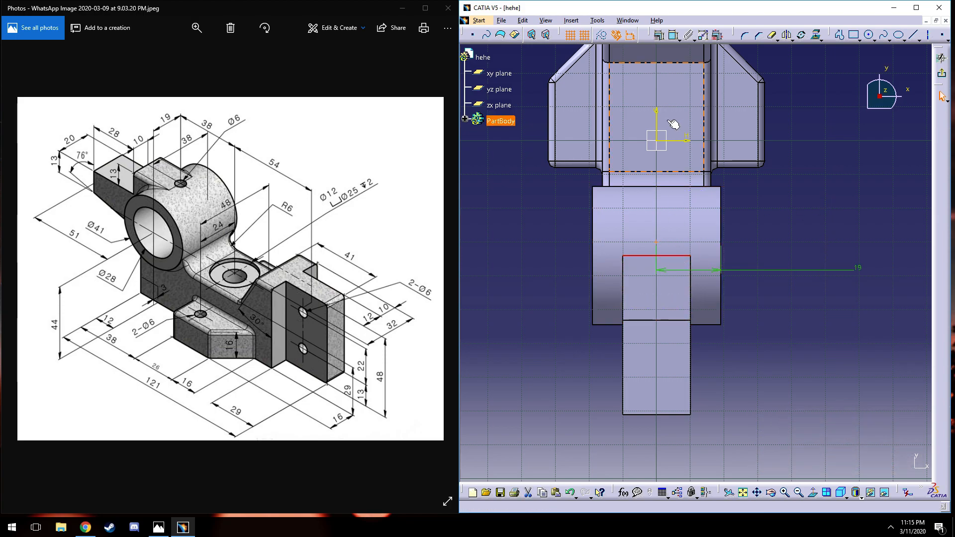
left_click(659, 36)
left_click(876, 370)
left_click(851, 468)
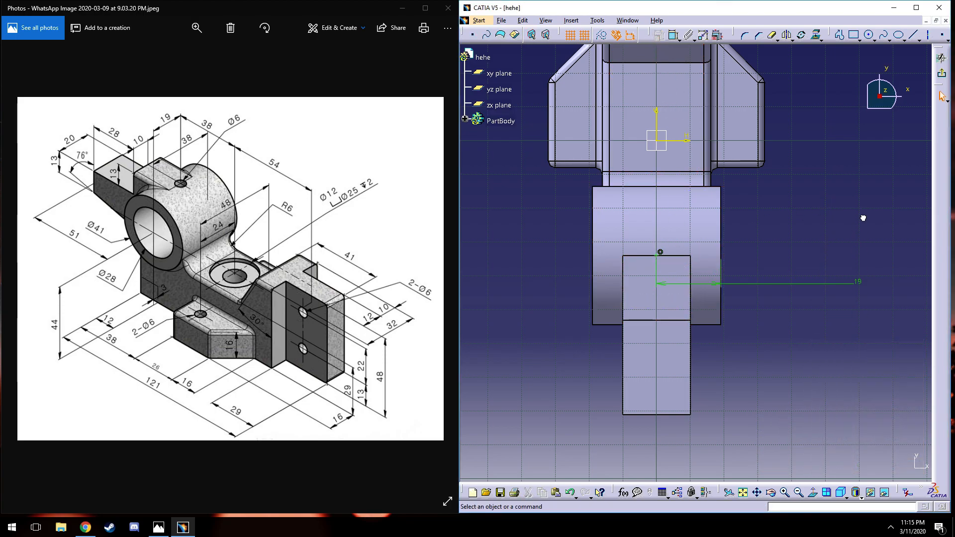
left_click(940, 53)
- Create a blind hole 6 mm in diameter and 10 mm deep at the sketched point on top of the corner pad
mouse_move(817, 212)
middle_mouse_down()
mouse_move(622, 258)
mouse_move(720, 373)
mouse_move(696, 238)
mouse_move(888, 330)
mouse_move(722, 228)
mouse_move(816, 305)
mouse_move(772, 390)
mouse_move(693, 362)
mouse_move(690, 372)
middle_mouse_up()
left_click(657, 114)
left_click(531, 36)
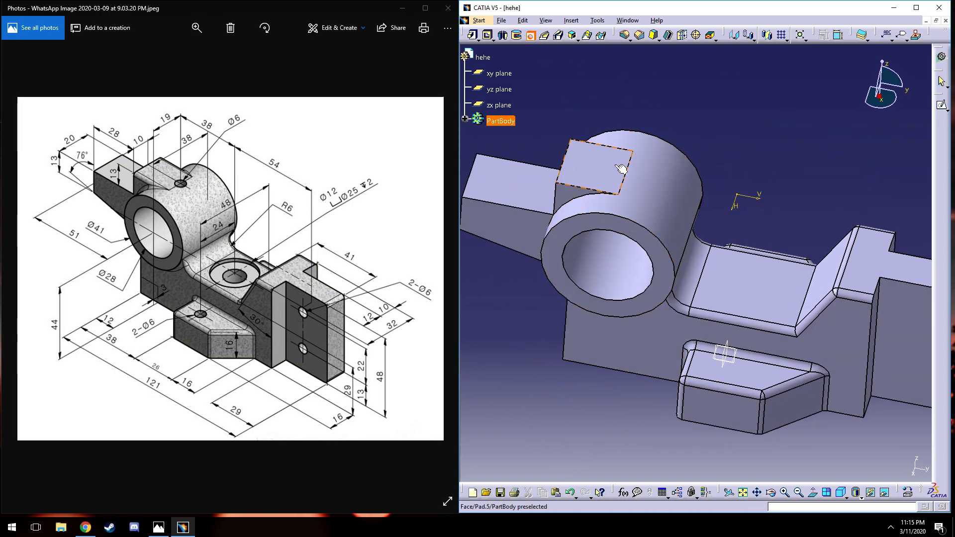
left_click(629, 170)
left_click(772, 307)
left_click(768, 317)
type("6")
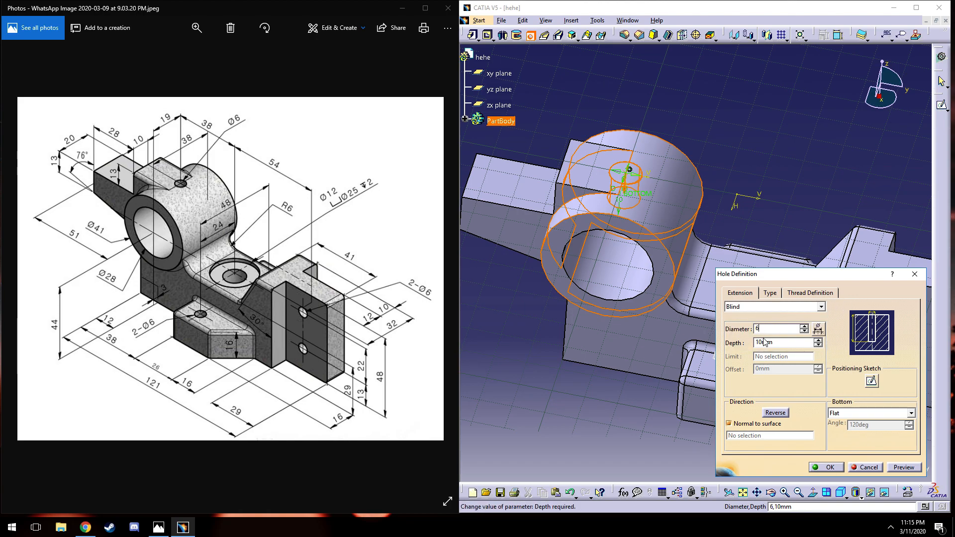
left_click(769, 342)
middle_click_drag(686, 317, 692, 190)
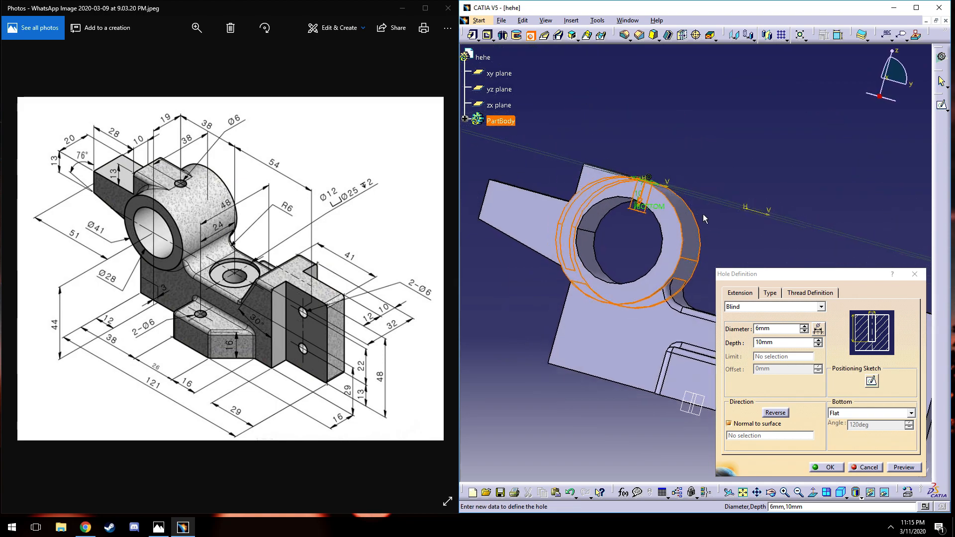
left_click(826, 467)
- Start a sketch on the flat top face between the cylinder and the sloped block, and place a point outside the part
middle_click_drag(757, 217, 724, 320)
left_click(941, 105)
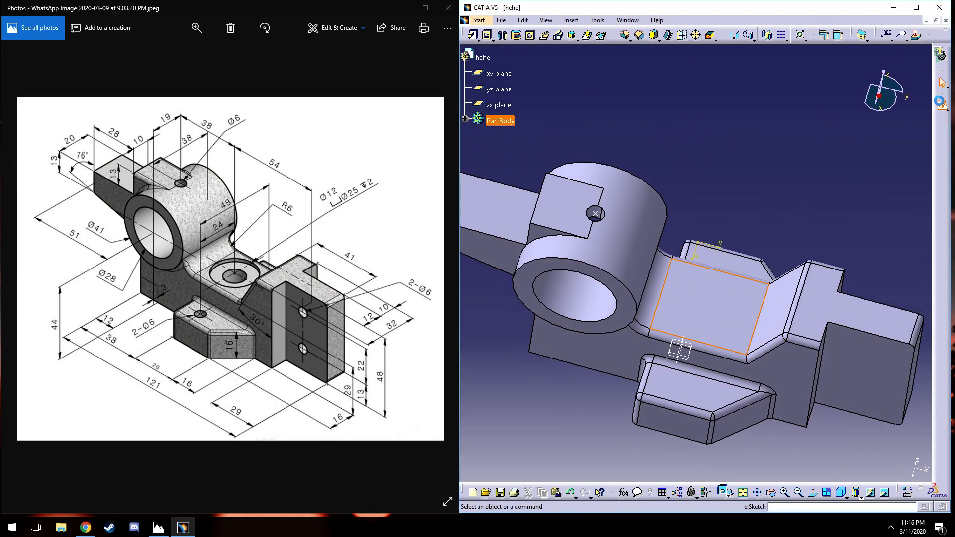
left_click(941, 35)
left_click(789, 167)
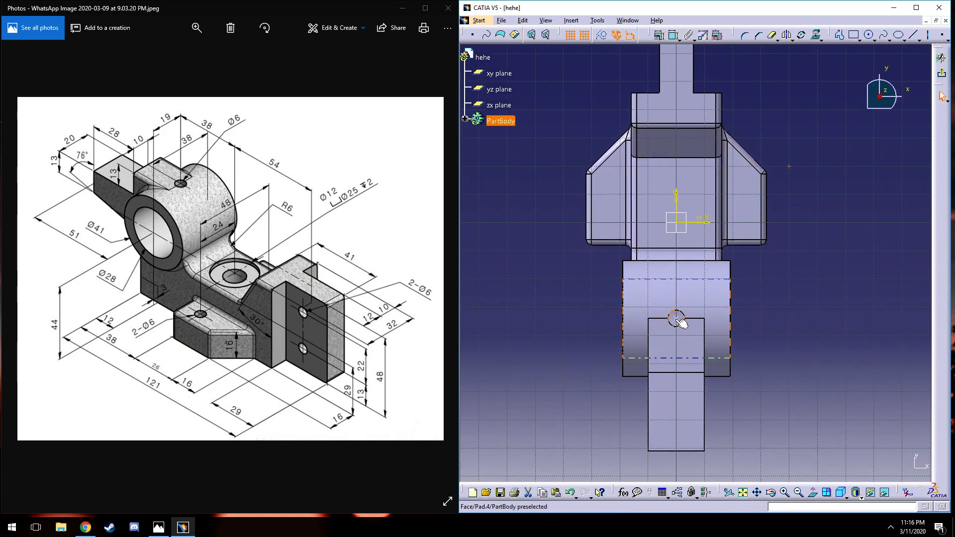
- Dimension the point's lengthwise distance from the 6 mm hole's centre and set it to 38 mm
left_click(674, 36)
right_click(825, 245)
left_click(846, 284)
left_click(839, 243)
double_click(841, 244)
type("38")
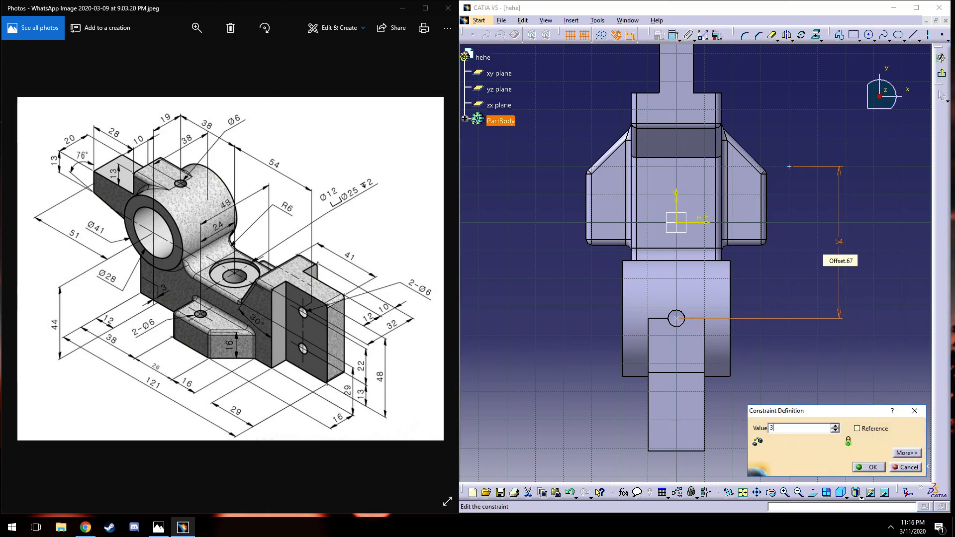
key("Return")
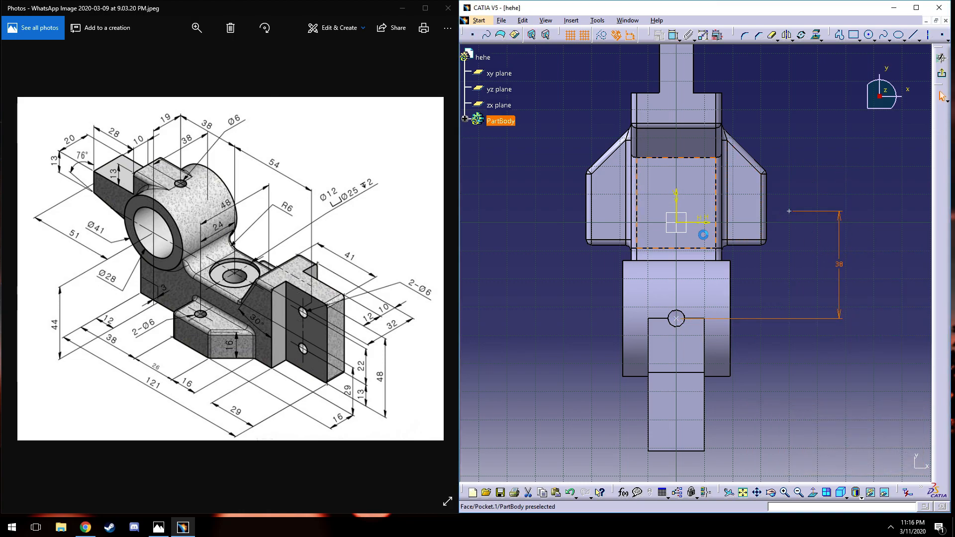
- Move the point onto the part's centreline, constrain its sideways offset from the hole centre to 0 mm, and exit the sketch
left_click_drag(795, 215, 717, 218)
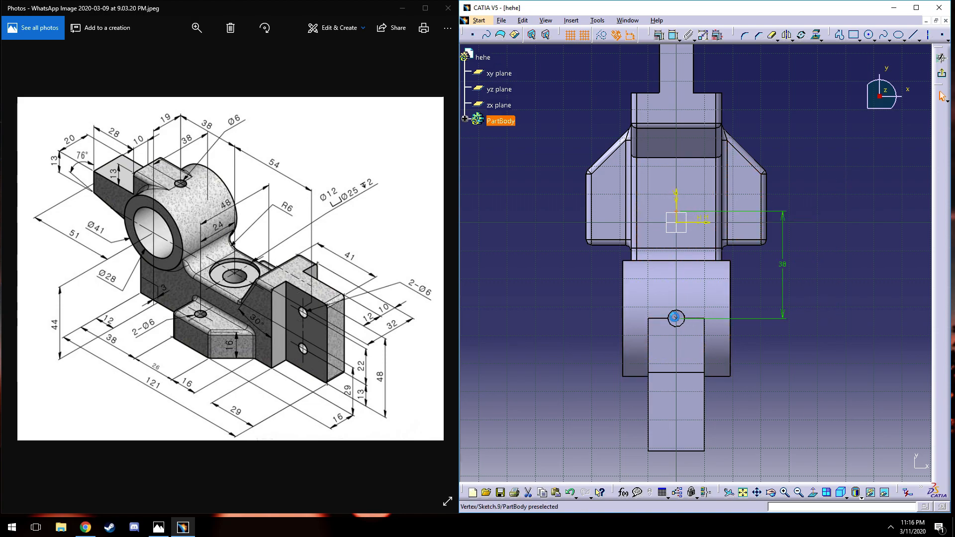
left_click(673, 36)
right_click(835, 131)
left_click(852, 159)
left_click(796, 90)
double_click(799, 89)
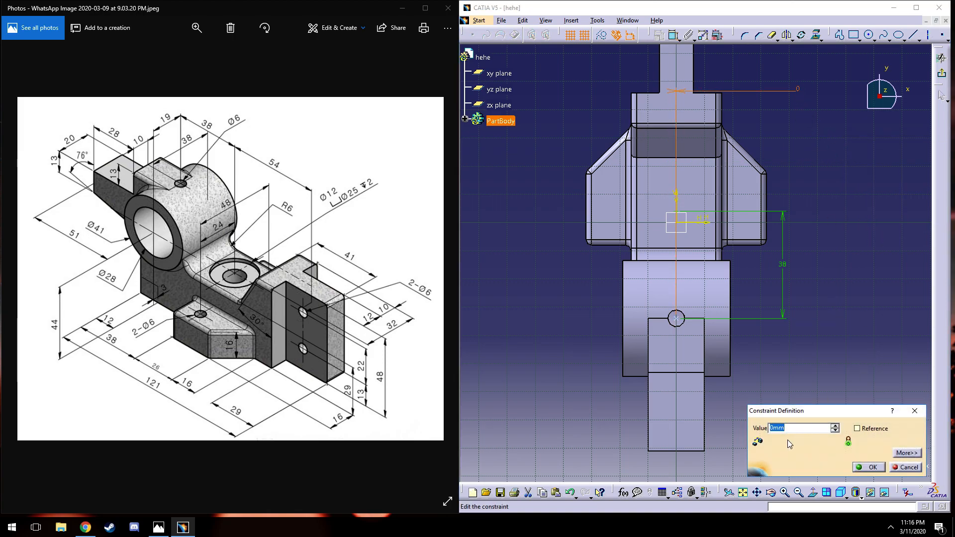
left_click(873, 467)
middle_click_drag(873, 198, 842, 223)
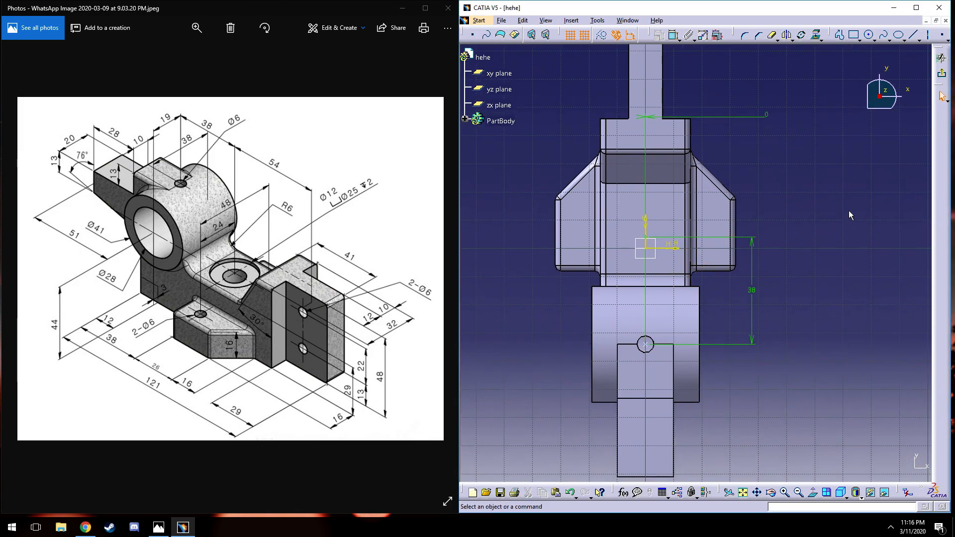
left_click(942, 73)
- Start another horizontal sketch and place a point outside the side wing, about 44 mm lengthwise from the 6 mm hole's centre
mouse_move(799, 290)
middle_mouse_down()
mouse_move(719, 214)
mouse_move(708, 184)
mouse_move(696, 204)
middle_mouse_up()
left_click(660, 347)
middle_click_drag(555, 191, 596, 273)
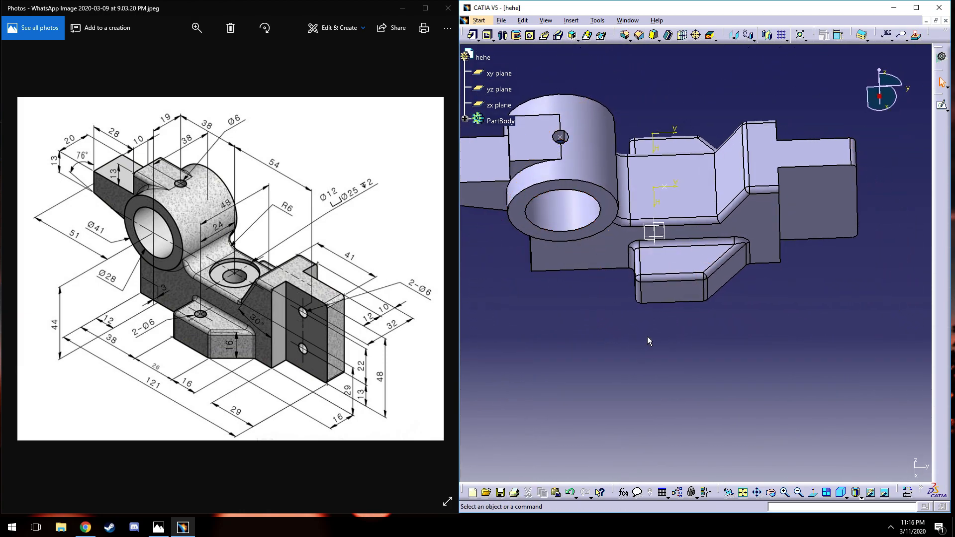
left_click(941, 105)
mouse_move(779, 275)
middle_mouse_down()
mouse_move(798, 179)
mouse_move(814, 149)
middle_mouse_up()
left_click(948, 39)
left_click(943, 48)
left_click(858, 130)
middle_click_drag(816, 159, 814, 150)
left_click(818, 132)
- Dimension the new point's lengthwise distance from the 6 mm hole's centre and set it to 38 mm
left_click(674, 35)
right_click(811, 215)
left_click(842, 234)
left_click(843, 234)
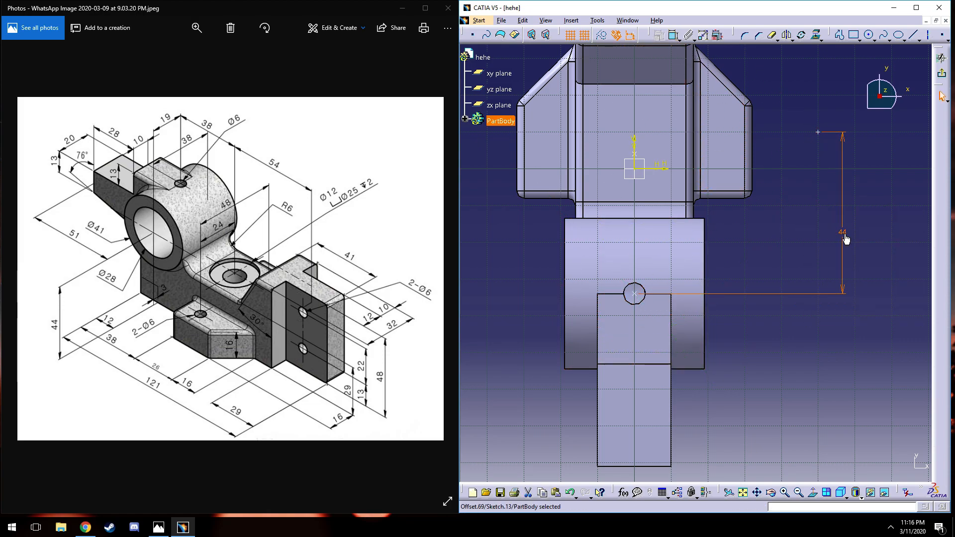
double_click(844, 234)
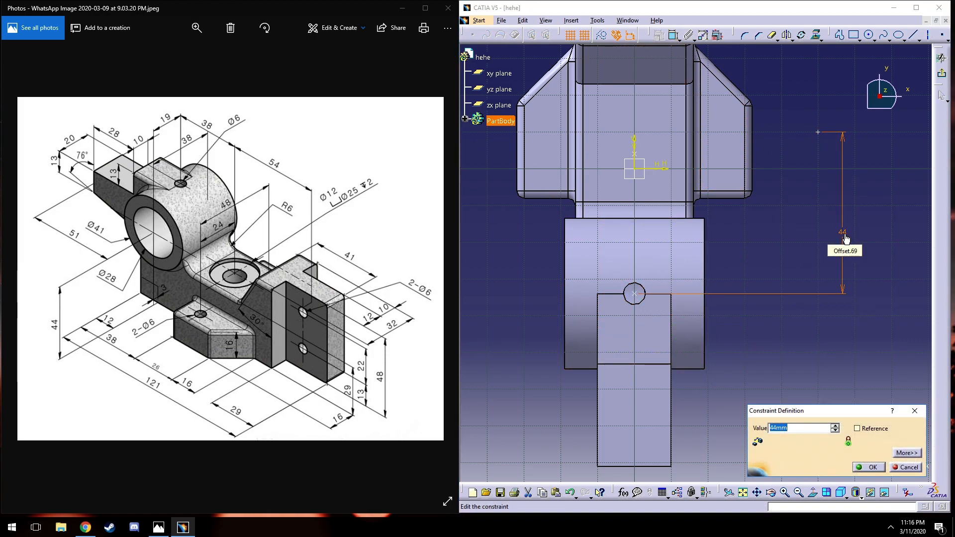
type("38")
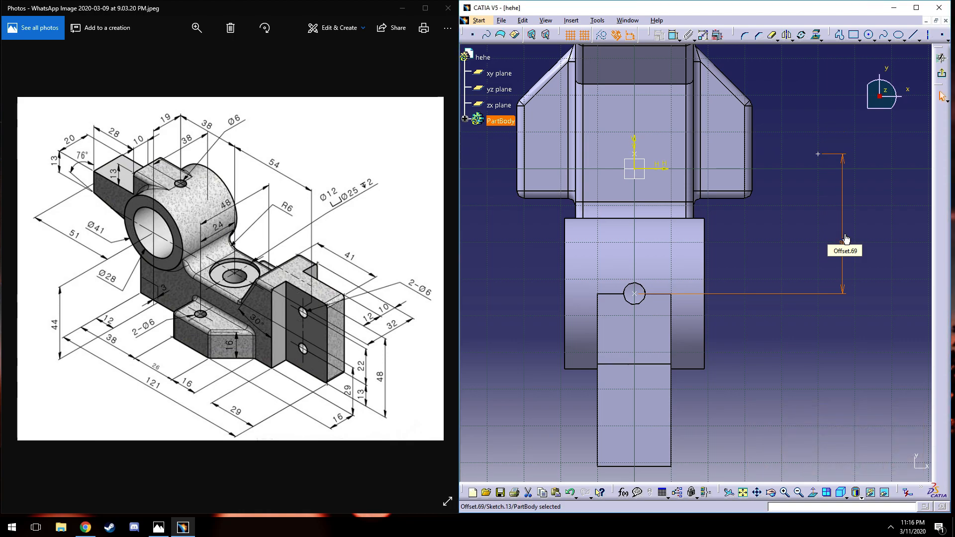
key("Return")
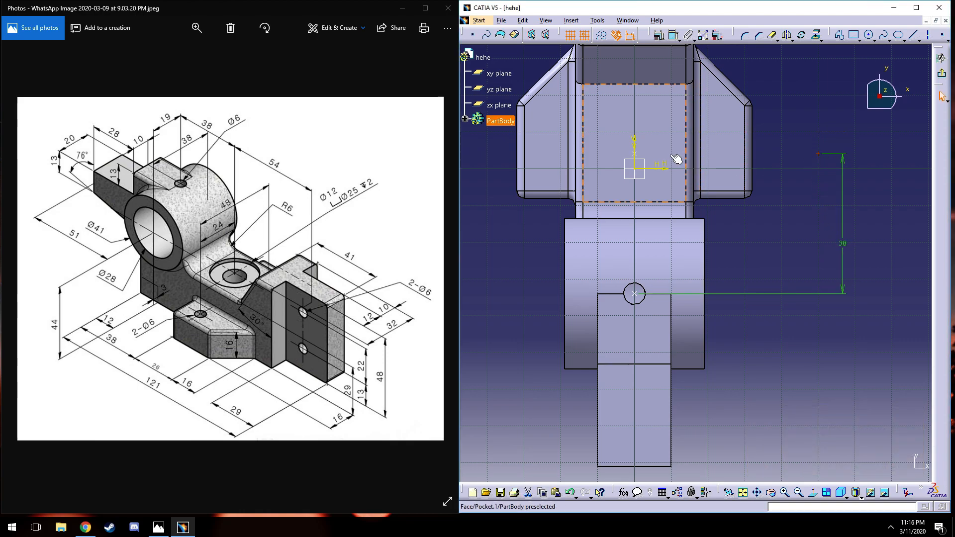
- Dimension the point's sideways distance from the centreline point on the seat and set it to 24 mm
left_click(635, 155)
left_click(818, 153)
left_click(774, 77)
double_click(774, 76)
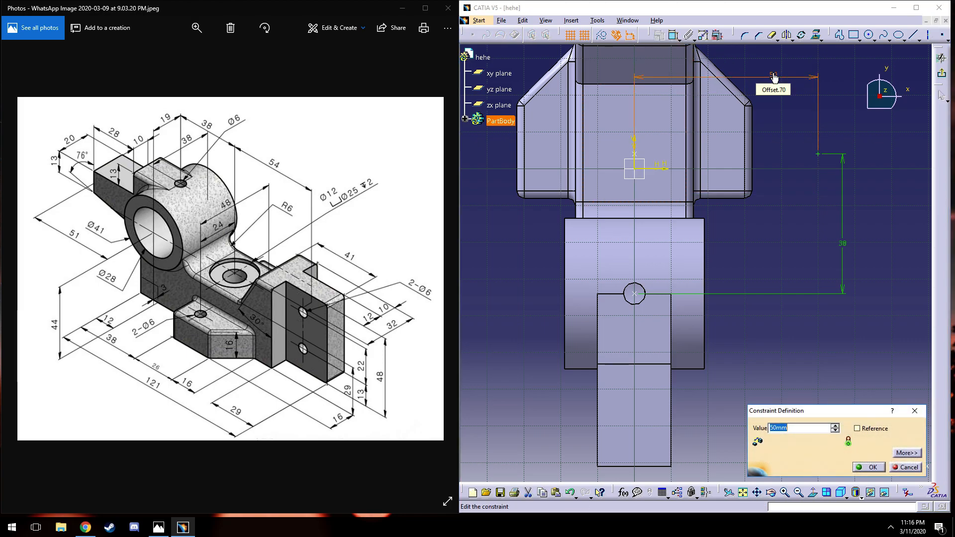
type("24")
key("Return")
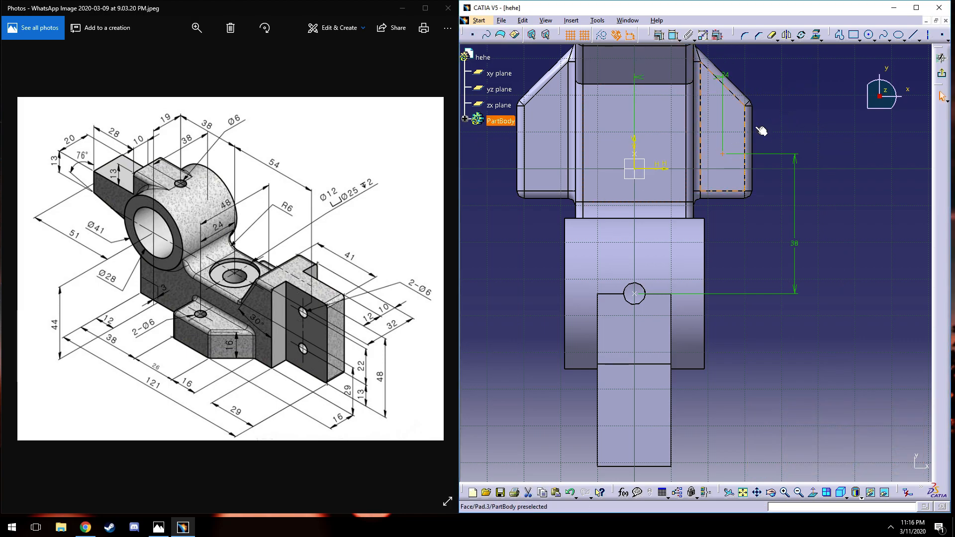
- Mirror the point about the vertical sketch axis onto the opposite side wing and exit the sketch
left_click(786, 35)
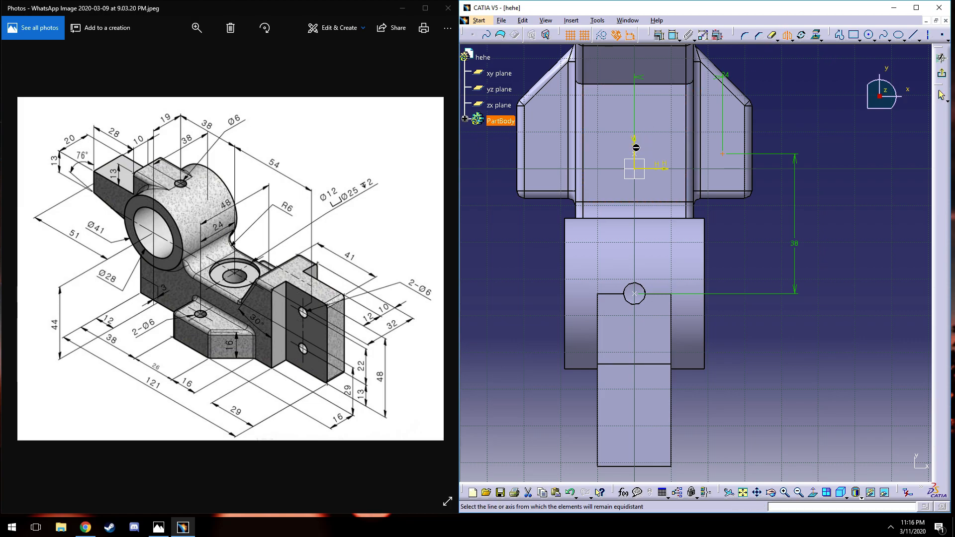
left_click(635, 145)
left_click(943, 76)
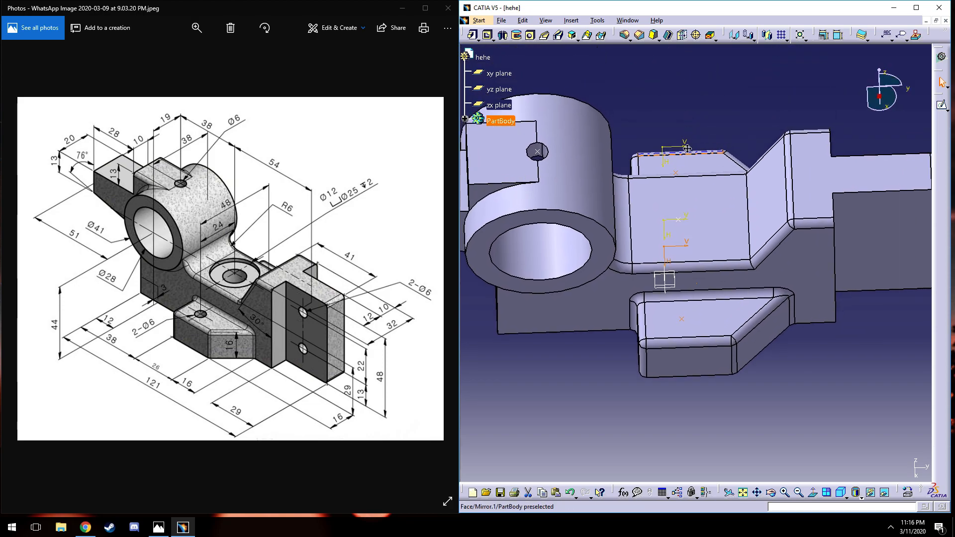
- Hide the leftover sketch geometry around the far side wing and the seat
right_click(675, 120)
left_click(702, 152)
right_click(660, 129)
left_click(681, 157)
right_click(660, 121)
left_click(685, 152)
mouse_move(673, 106)
middle_mouse_down()
mouse_move(670, 96)
mouse_move(672, 121)
mouse_move(662, 80)
middle_mouse_up()
middle_click_drag(635, 121, 715, 396)
- Add a blind hole of 6 mm diameter at the sketched point on each of the two side wings
left_click(531, 36)
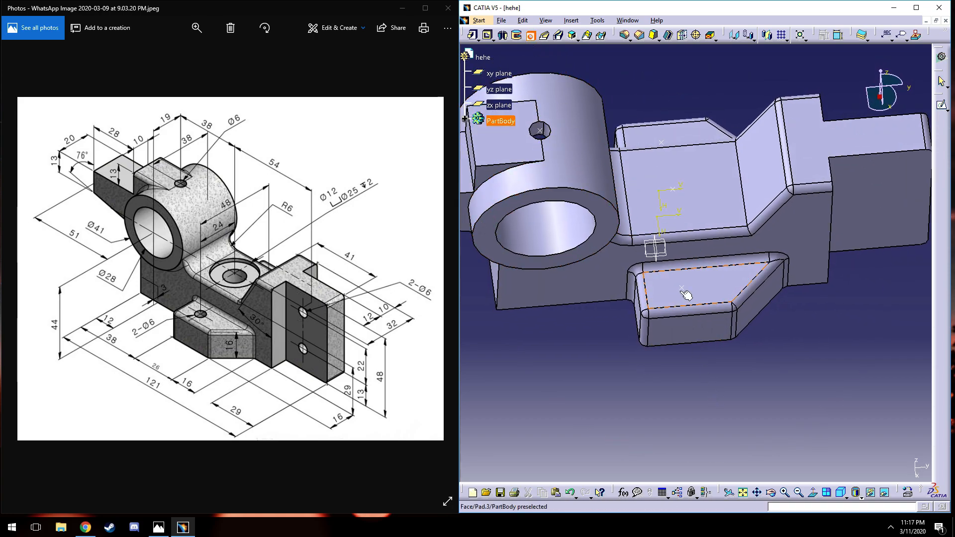
left_click(683, 288)
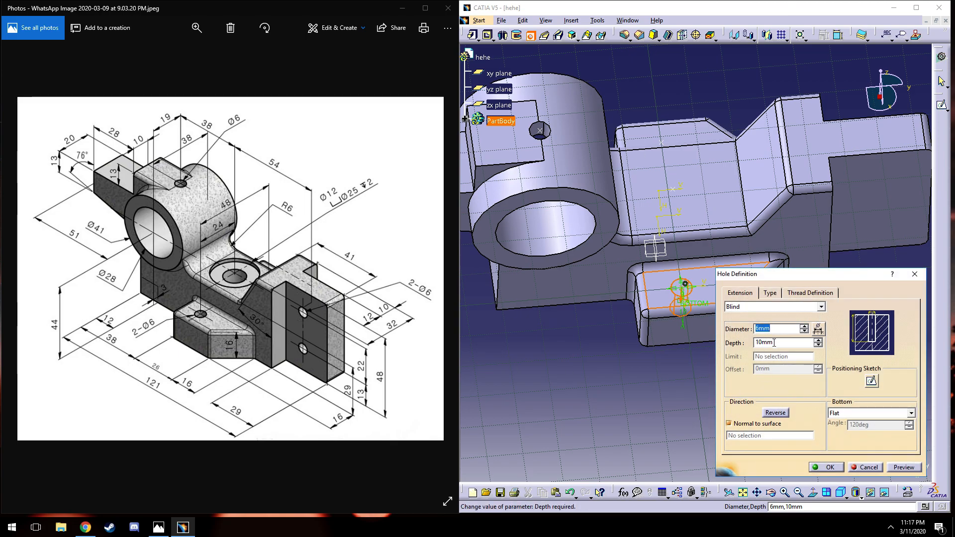
left_click(907, 468)
left_click(822, 466)
middle_click_drag(620, 122, 642, 172)
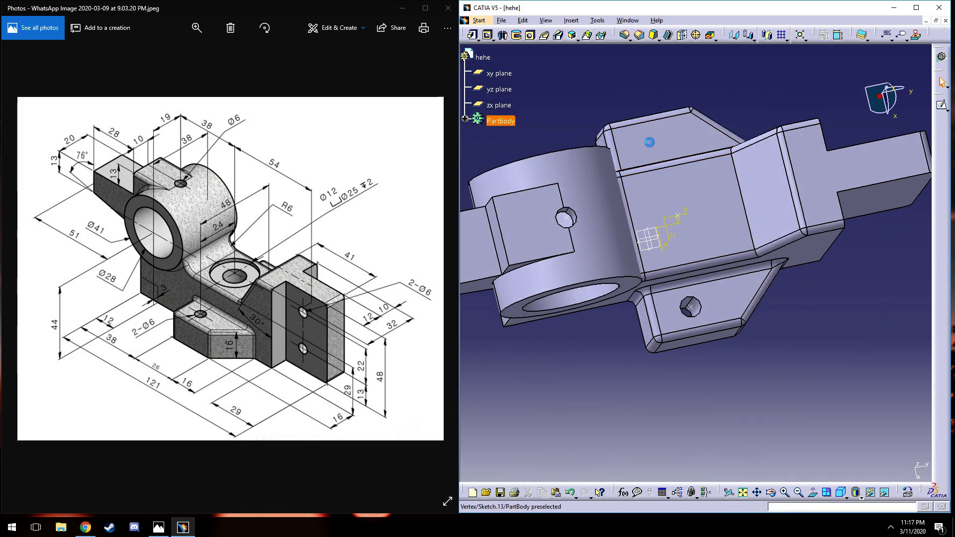
left_click(531, 35)
left_click(692, 139)
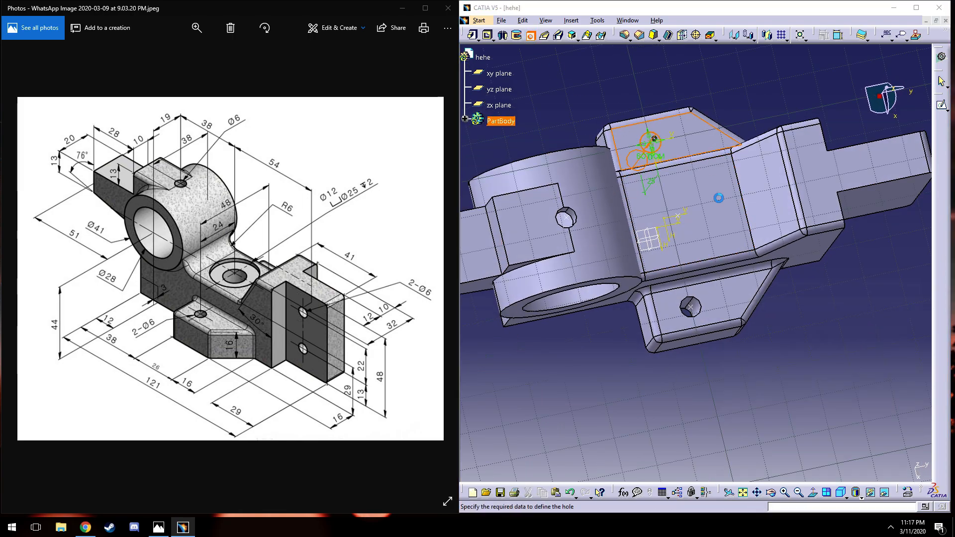
left_click(814, 467)
- Cut a blind flat-bottomed hole of 25 mm diameter and 2 mm depth at the seat's centre point
middle_click_drag(742, 346, 712, 271)
left_click(530, 35)
left_click(671, 205)
type("25")
left_click(778, 342)
type("2")
left_click(903, 466)
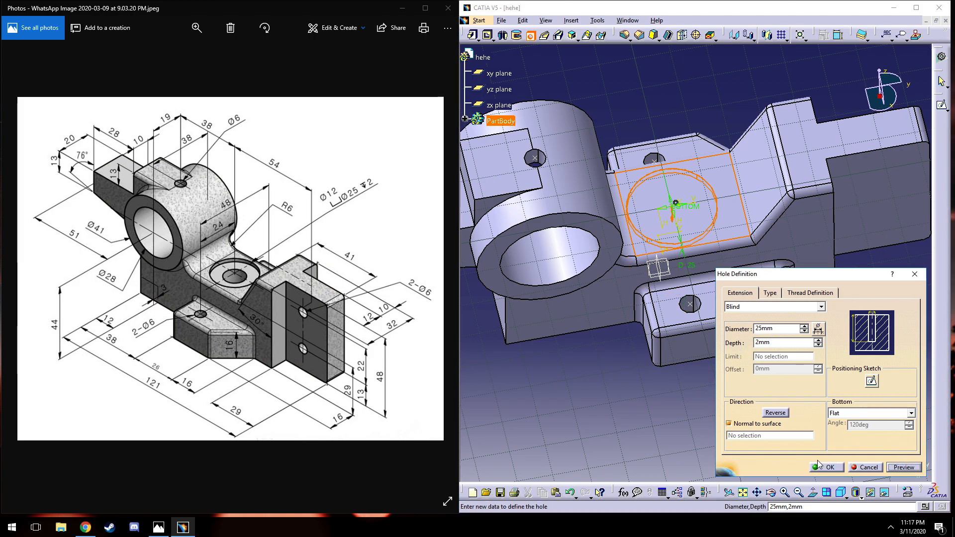
left_click(827, 467)
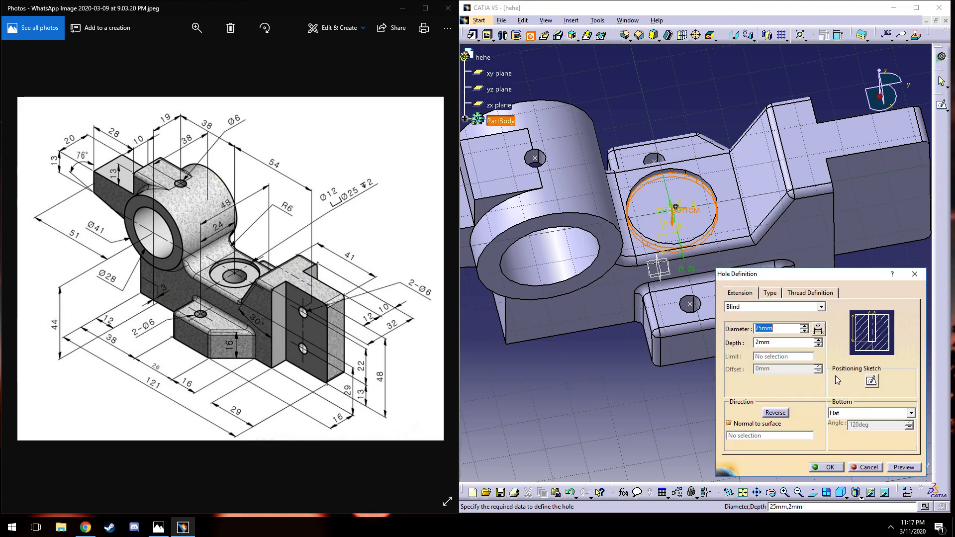
- Cut a concentric hole of 12 mm diameter into the floor of the 25 mm recess
type("12")
key("Tab")
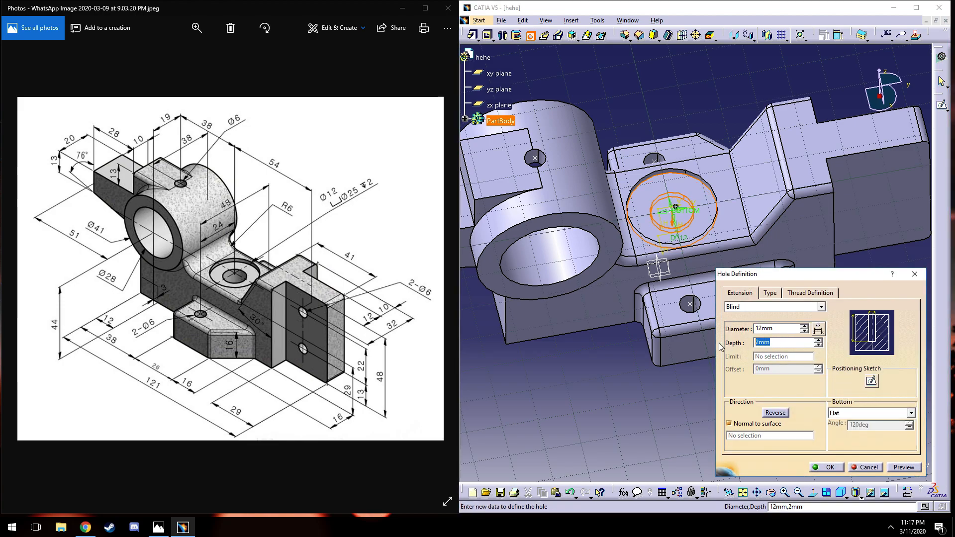
left_click(897, 468)
left_click(831, 467)
- Hide the sketch points left in the side wing holes and the barrel's 6 mm hole
middle_click_drag(629, 102, 636, 142)
right_click(649, 160)
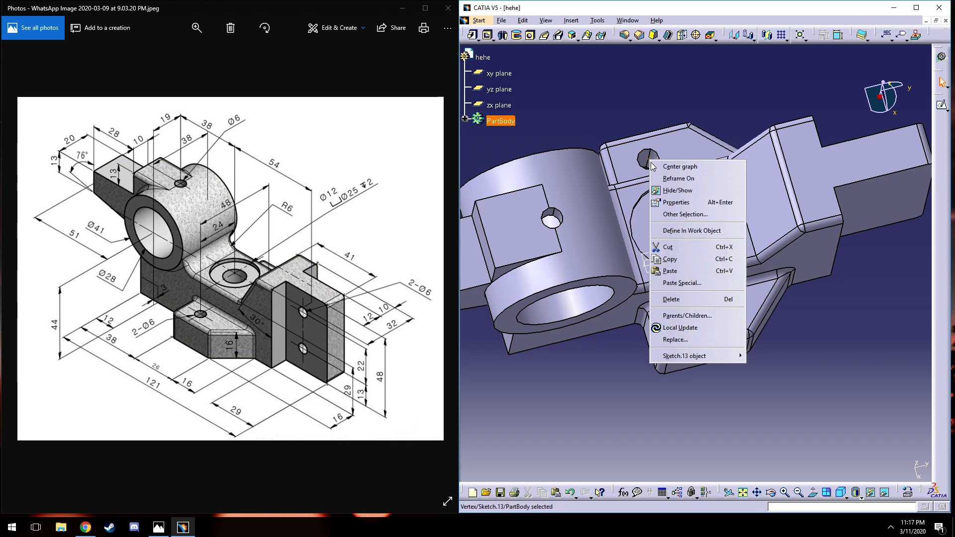
left_click(682, 191)
middle_click_drag(658, 271, 671, 209)
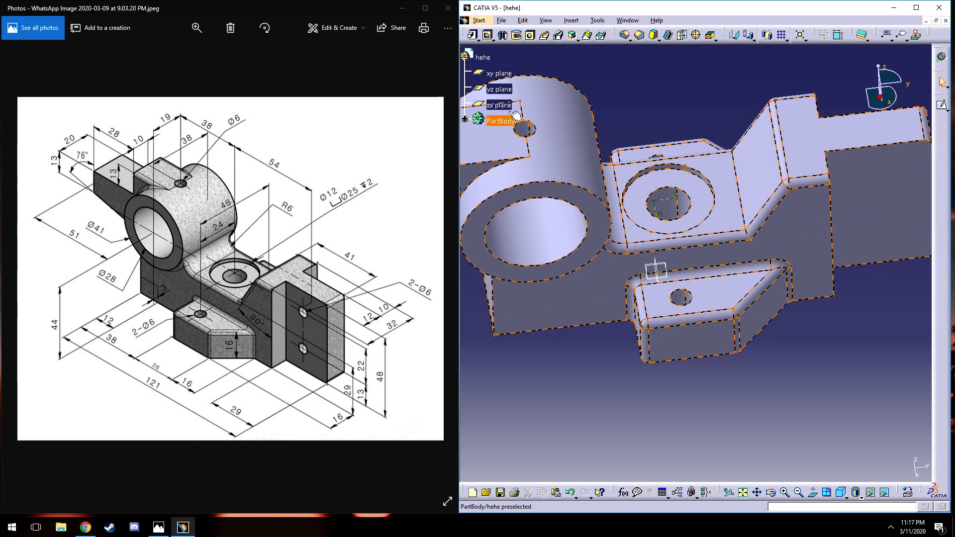
right_click(525, 129)
left_click(557, 160)
middle_click_drag(690, 335, 651, 302)
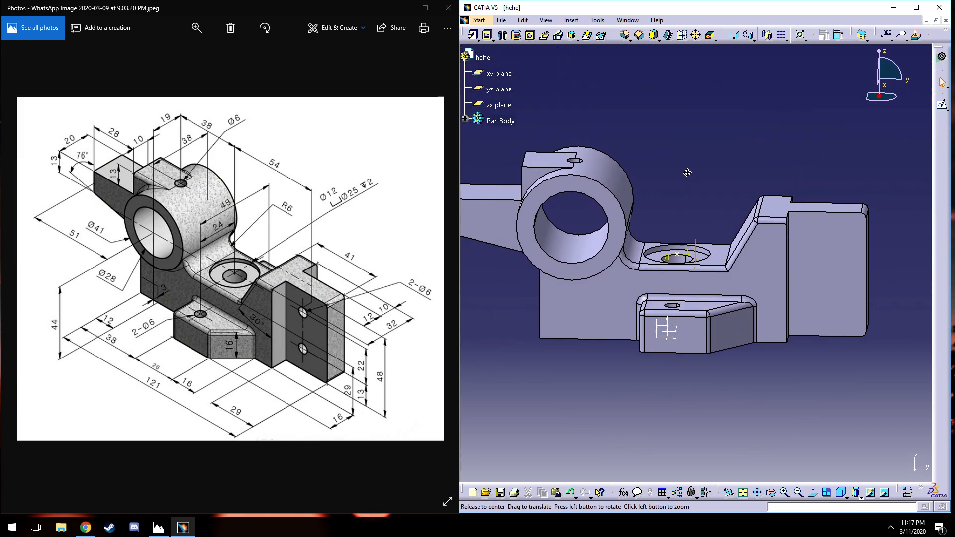
middle_click_drag(688, 173, 677, 180)
- Start a sketch on the end flange's side face and place a point above it, about 66 mm horizontally from the seat hole's centre
left_click(827, 272)
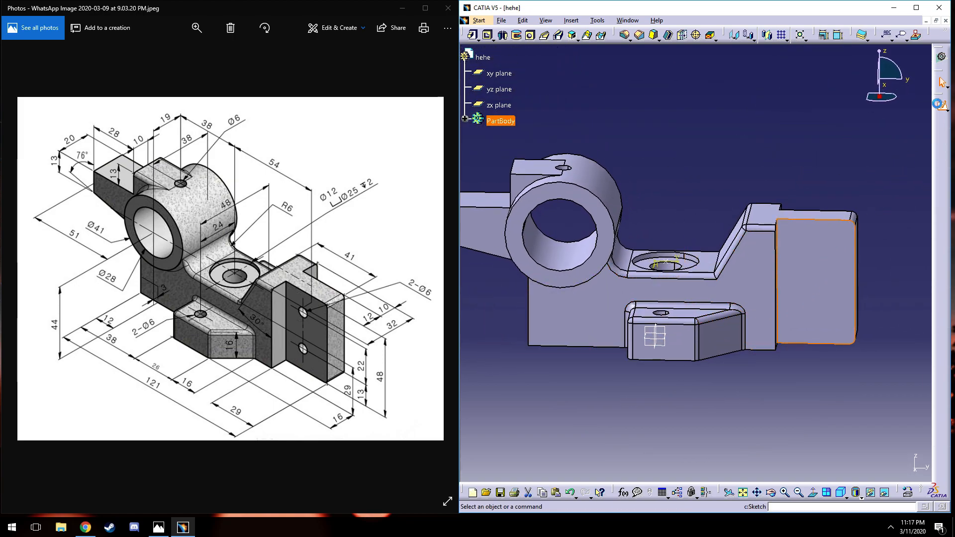
left_click(939, 35)
left_click(805, 129)
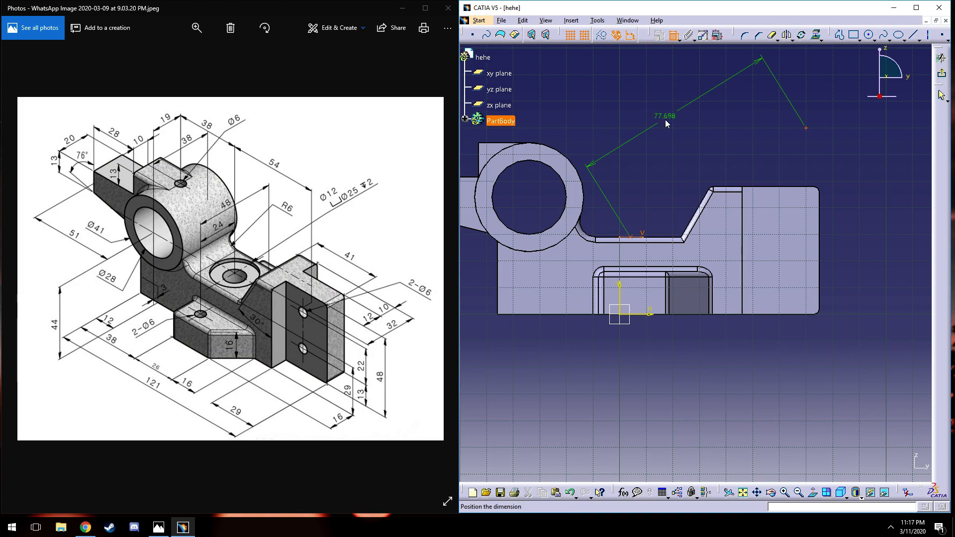
- Dimension the point's horizontal distance from the seat hole's centre and set it to 54 mm
right_click(668, 121)
left_click(694, 159)
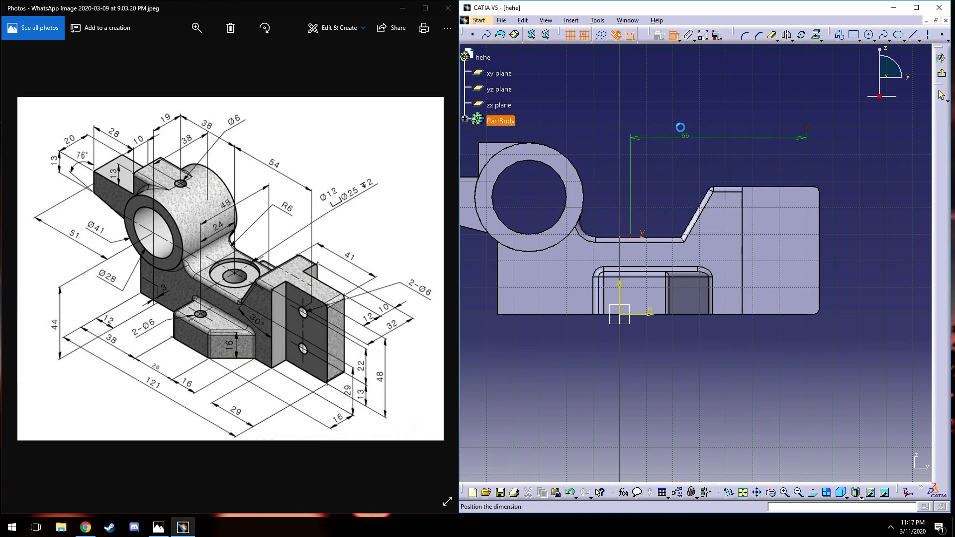
left_click(680, 108)
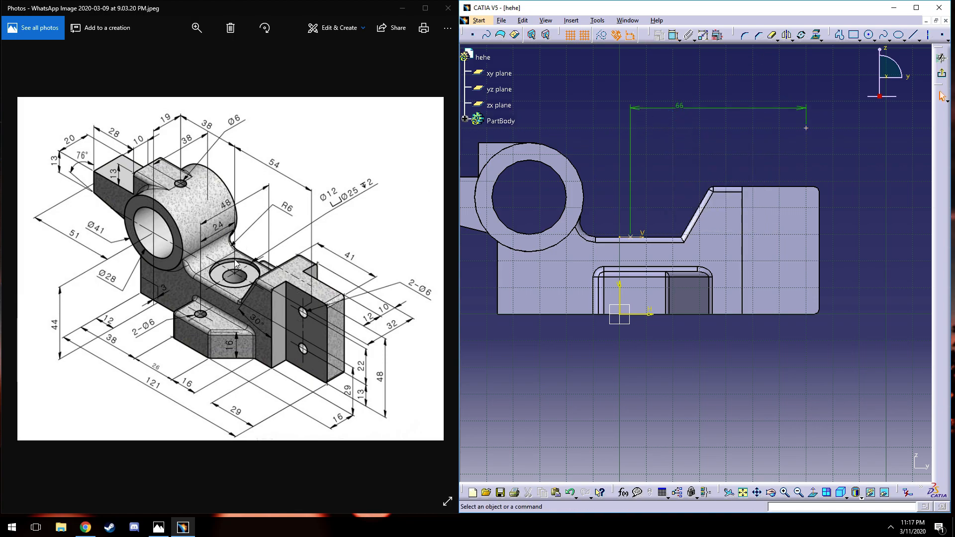
double_click(679, 106)
type("54mm")
key("Return")
- Dimension the point's height above the flange's bottom edge and set it to 13 mm
left_click(774, 128)
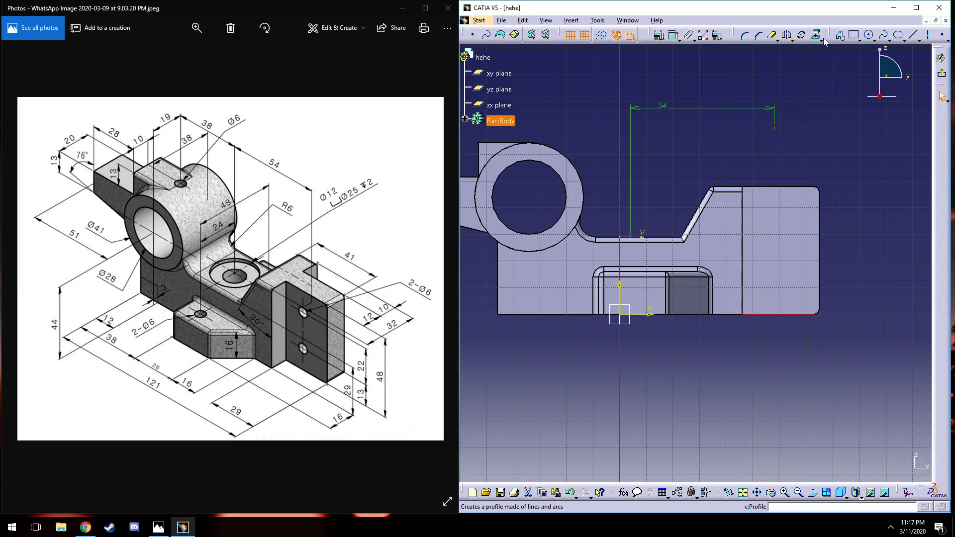
left_click(672, 37)
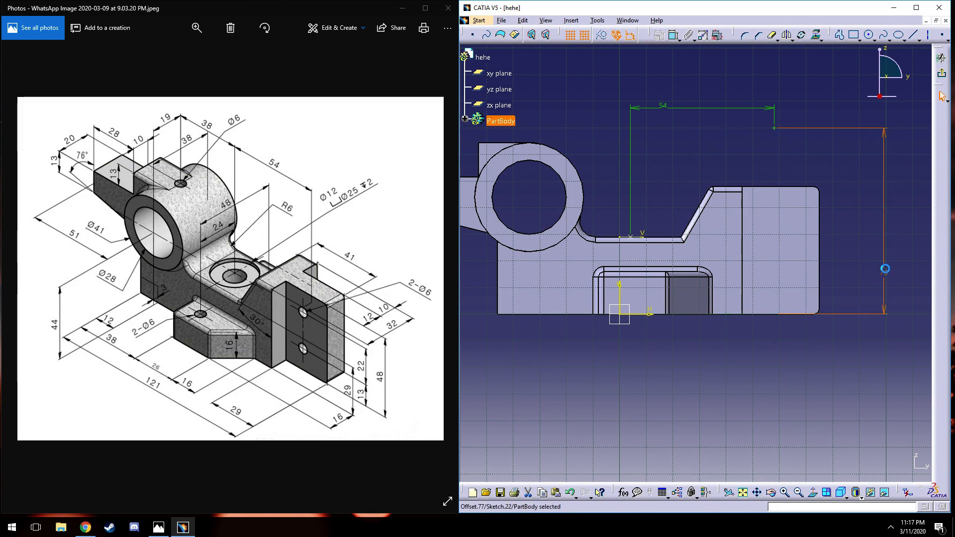
double_click(885, 272)
key("Return")
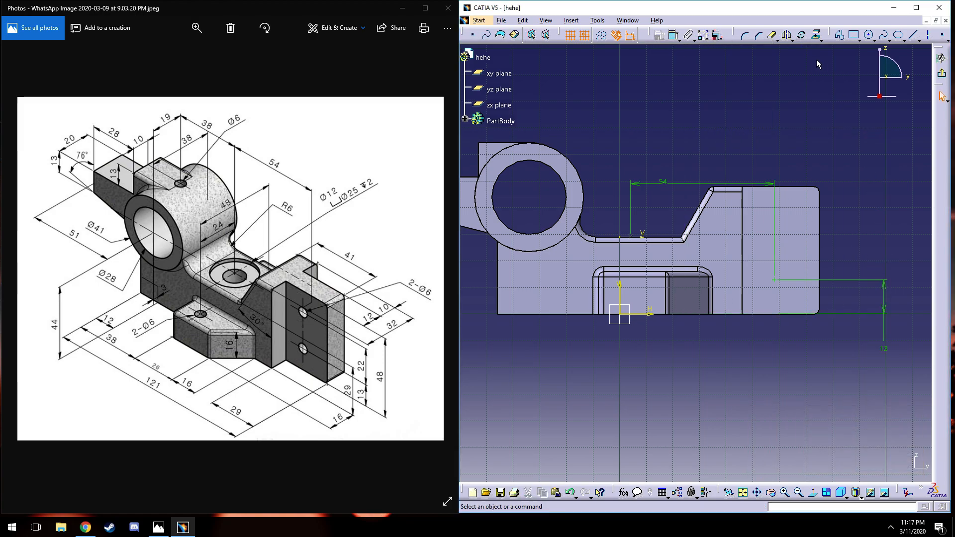
- Place a second point just outside the flange, dimension its vertical distance from the first point and set it to 22 mm
left_click(833, 207)
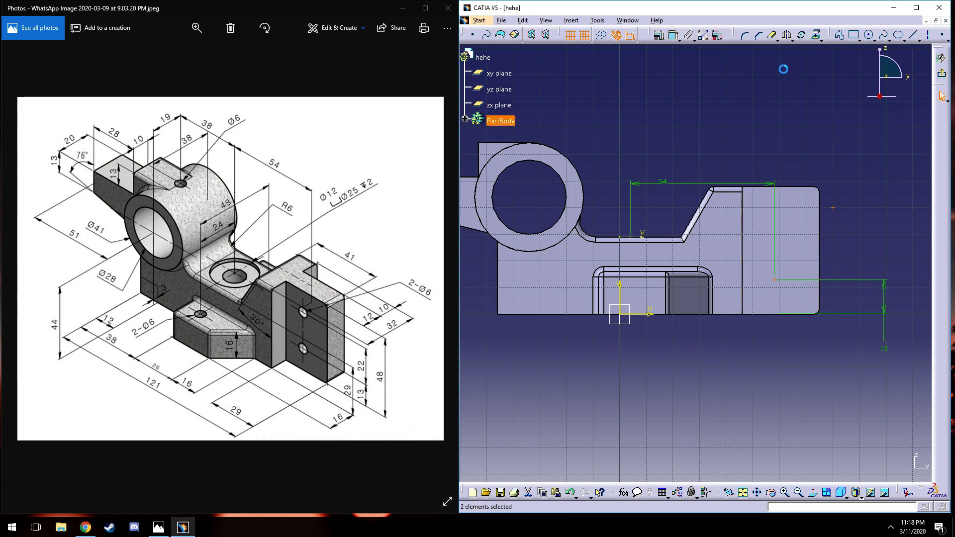
left_click(670, 39)
left_click(846, 280)
right_click(834, 215)
left_click(866, 254)
left_click(874, 252)
double_click(865, 243)
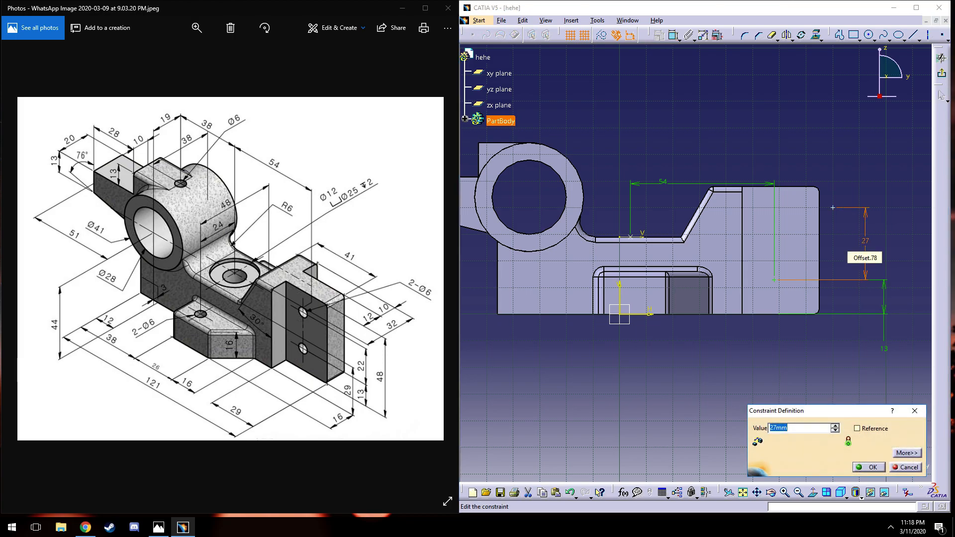
type("22")
key("Return")
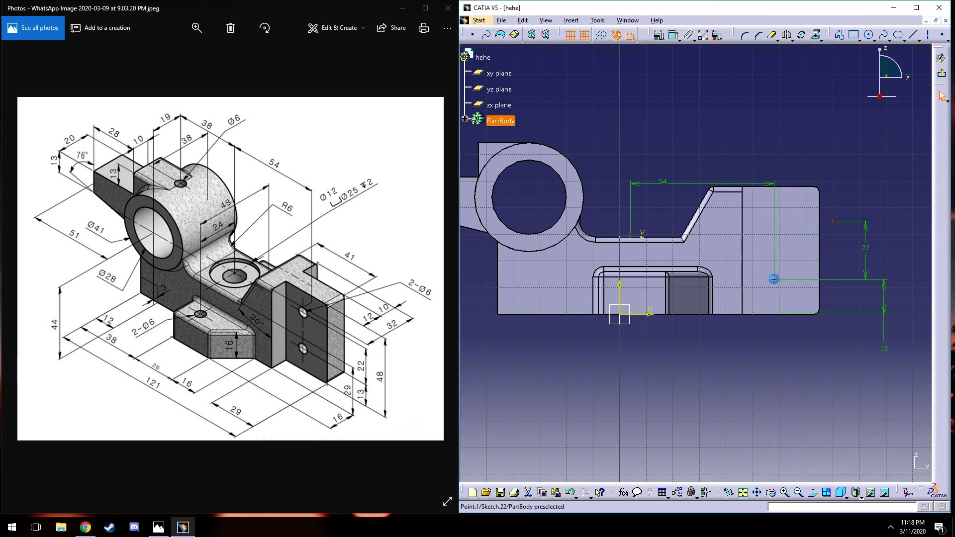
- Align the second point above the first by setting their horizontal offset to 0 mm, and exit the sketch
left_click(674, 35)
right_click(768, 118)
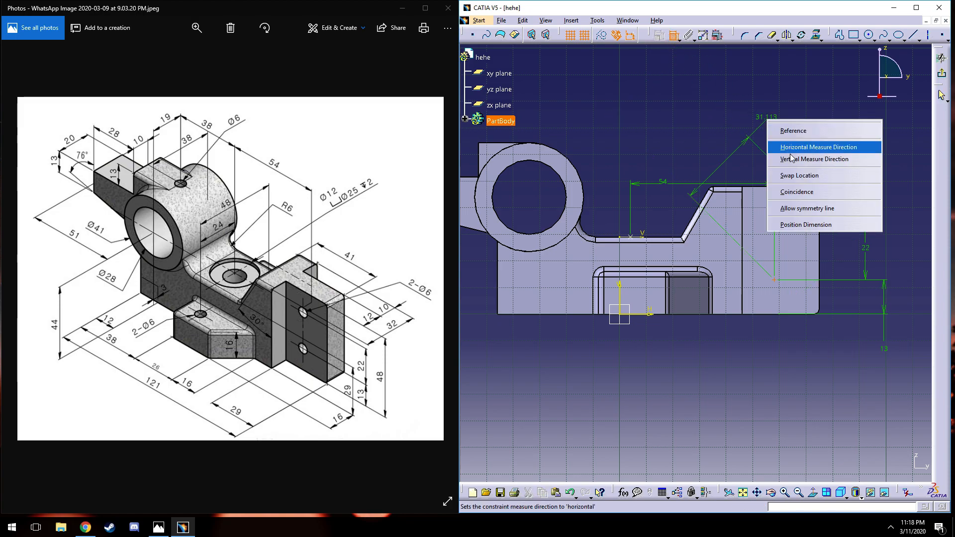
left_click(801, 147)
double_click(801, 92)
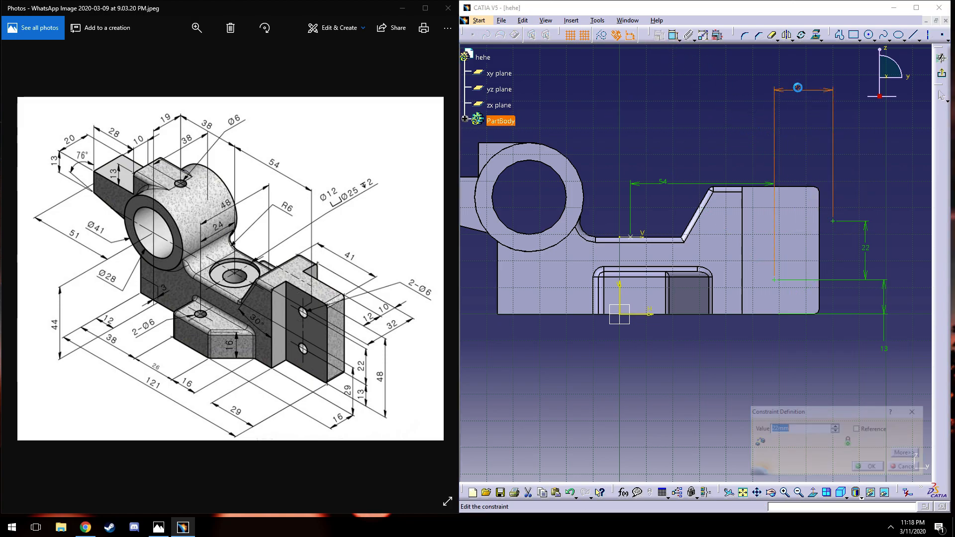
type("0")
key("Escape")
left_click(941, 74)
- Cut a 6 mm diameter, 34 mm deep blind hole at the flange's upper point and a matching hole at its lower point
left_click(530, 34)
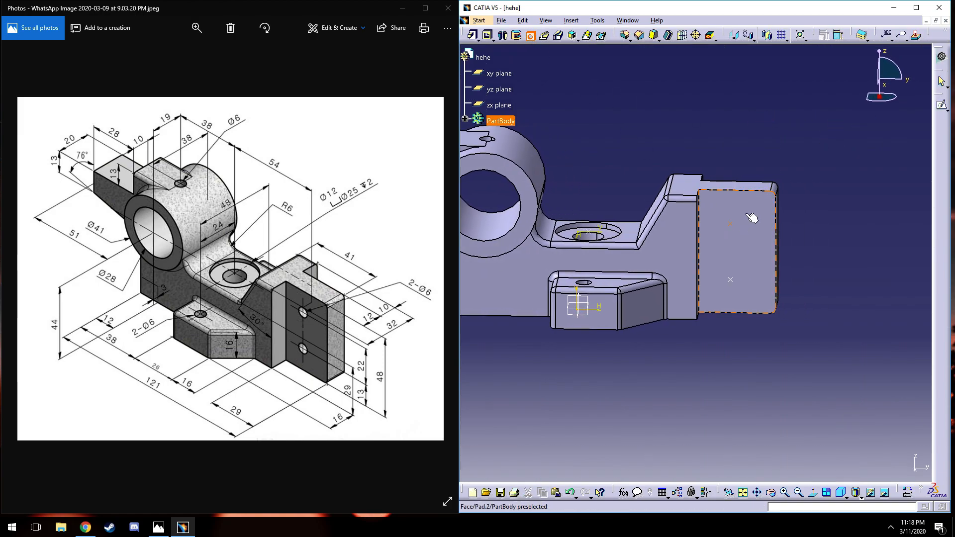
left_click(731, 223)
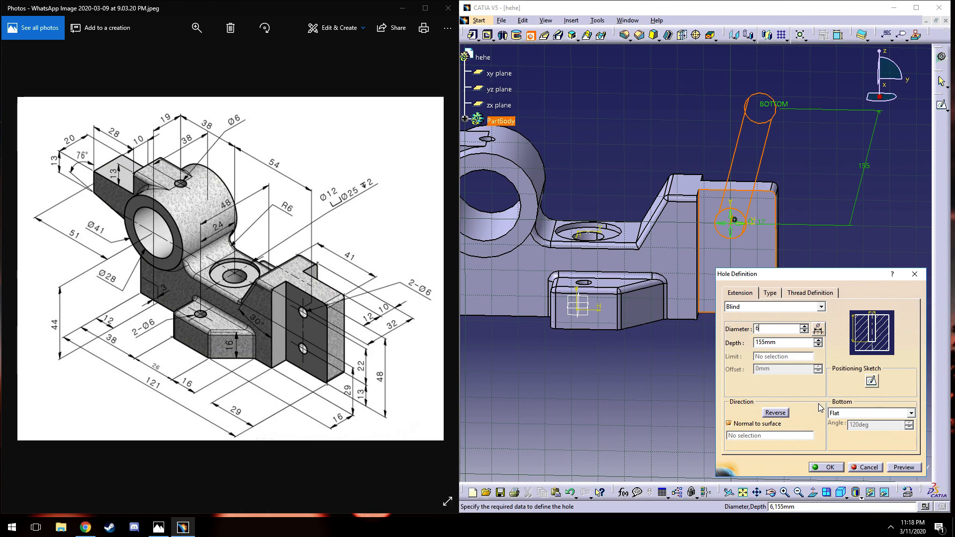
left_click(790, 344)
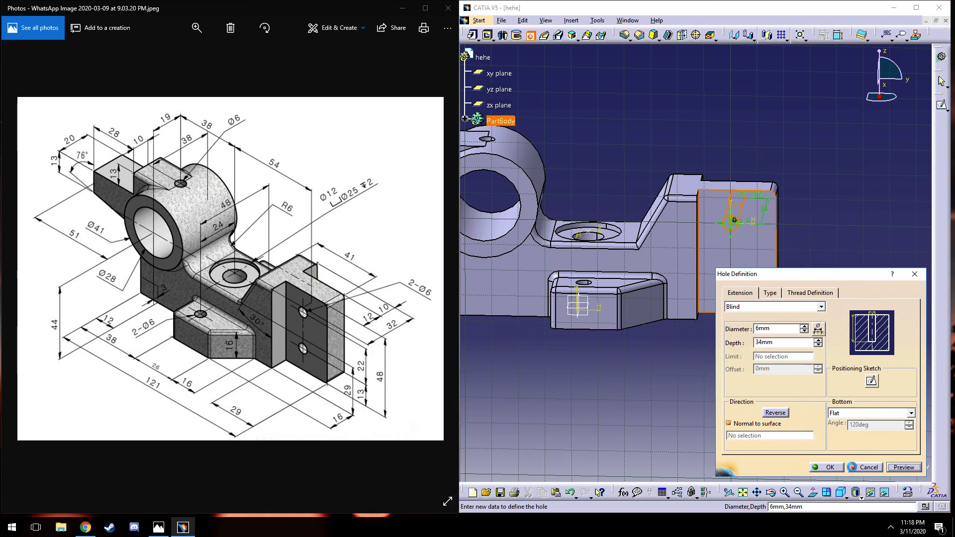
left_click(828, 467)
left_click(530, 36)
left_click(731, 277)
mouse_move(731, 278)
middle_mouse_down()
mouse_move(686, 240)
mouse_move(627, 275)
mouse_move(736, 291)
middle_mouse_up()
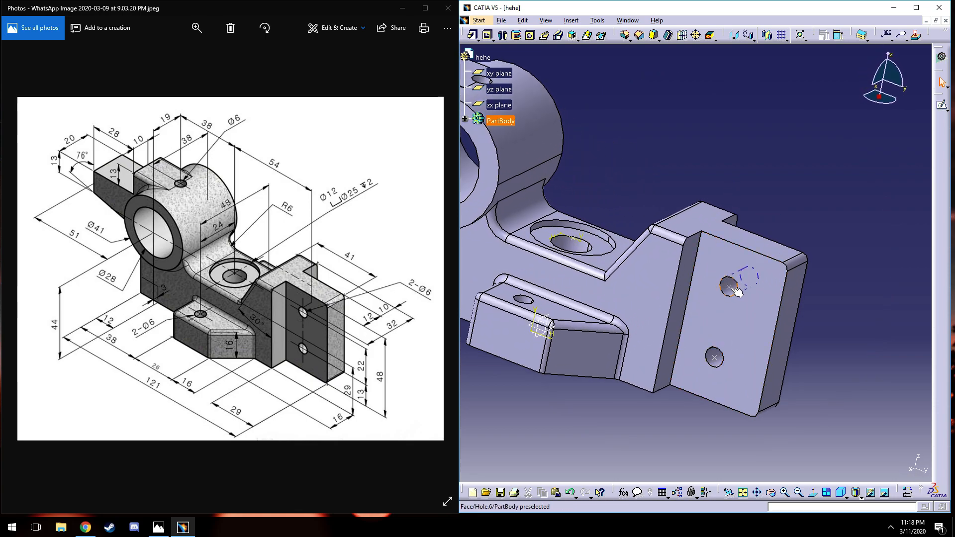
- Hide the sketch points left in the two flange holes and the sketch geometry in the seat hole
right_click(736, 291)
left_click(749, 273)
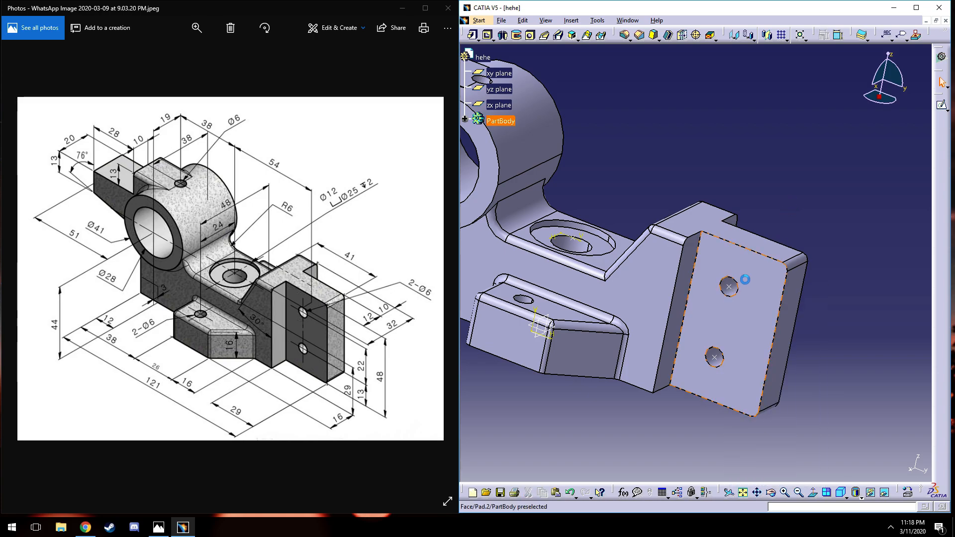
right_click(728, 286)
left_click(715, 370)
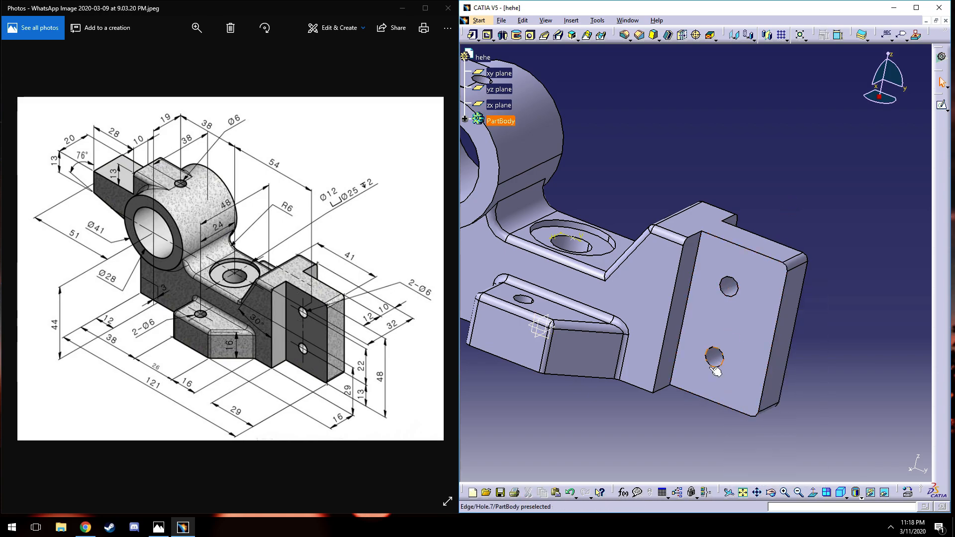
right_click(574, 238)
left_click(596, 270)
middle_click(602, 163)
middle_click_drag(714, 200, 714, 228)
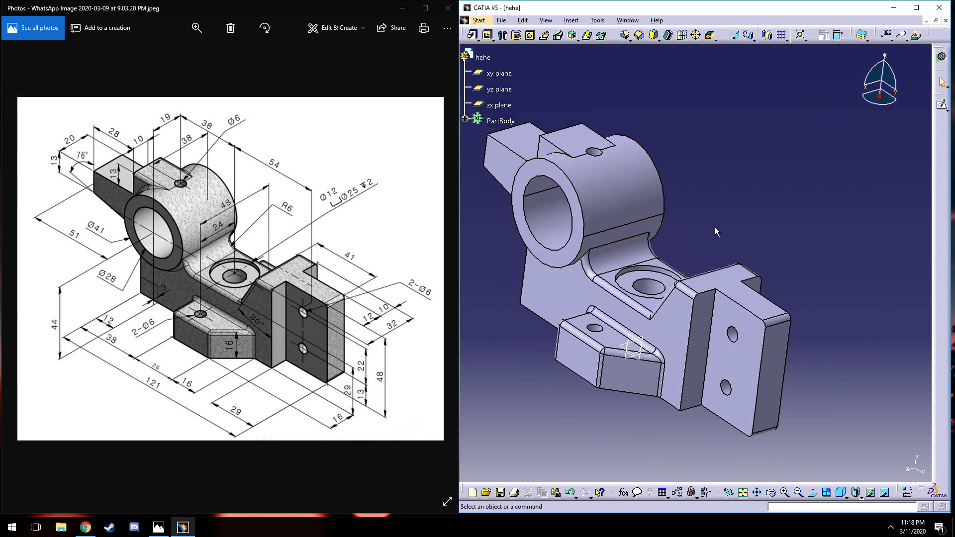